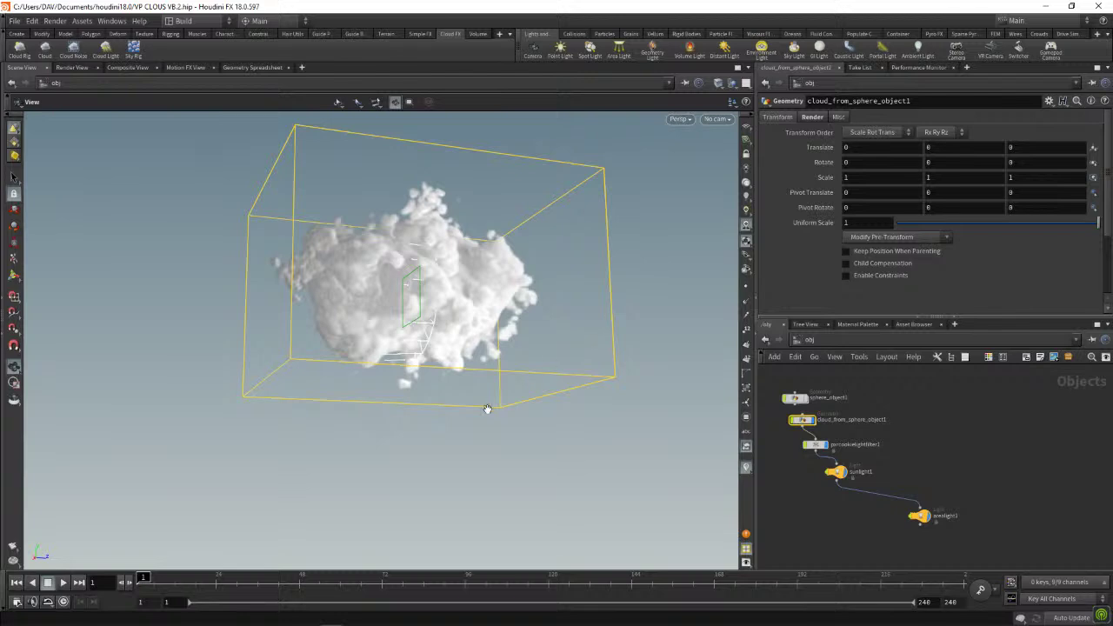
- Orbit the viewport around the current cloud from several angles
mouse_move(416, 460)
left_mouse_down()
mouse_move(499, 464)
mouse_move(417, 442)
left_mouse_up()
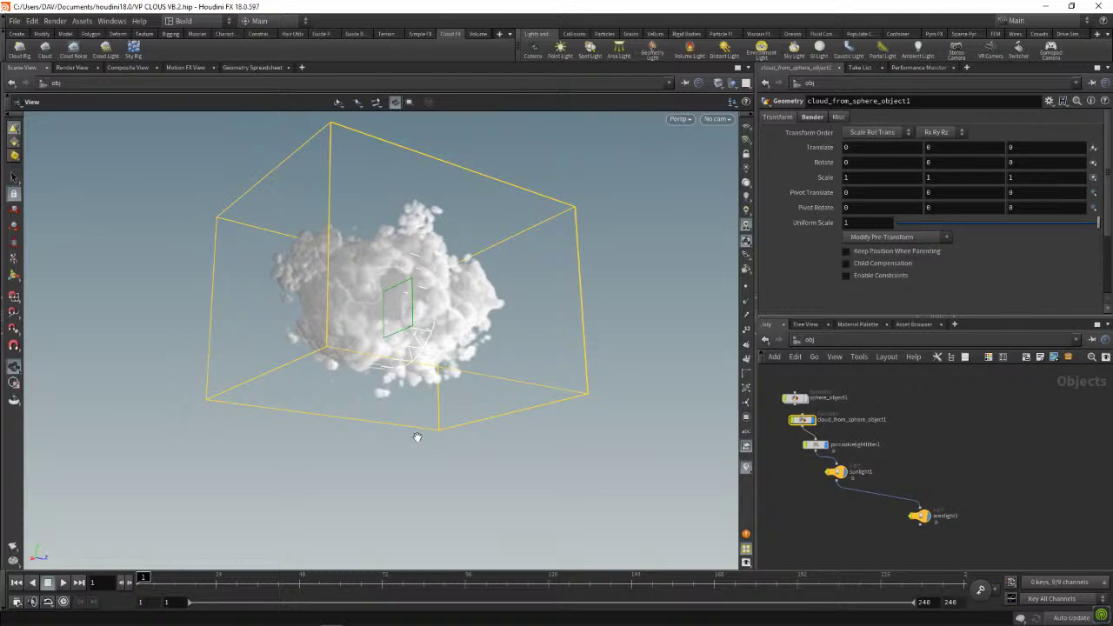
left_click_drag(431, 476, 489, 468)
left_click_drag(563, 444, 462, 446)
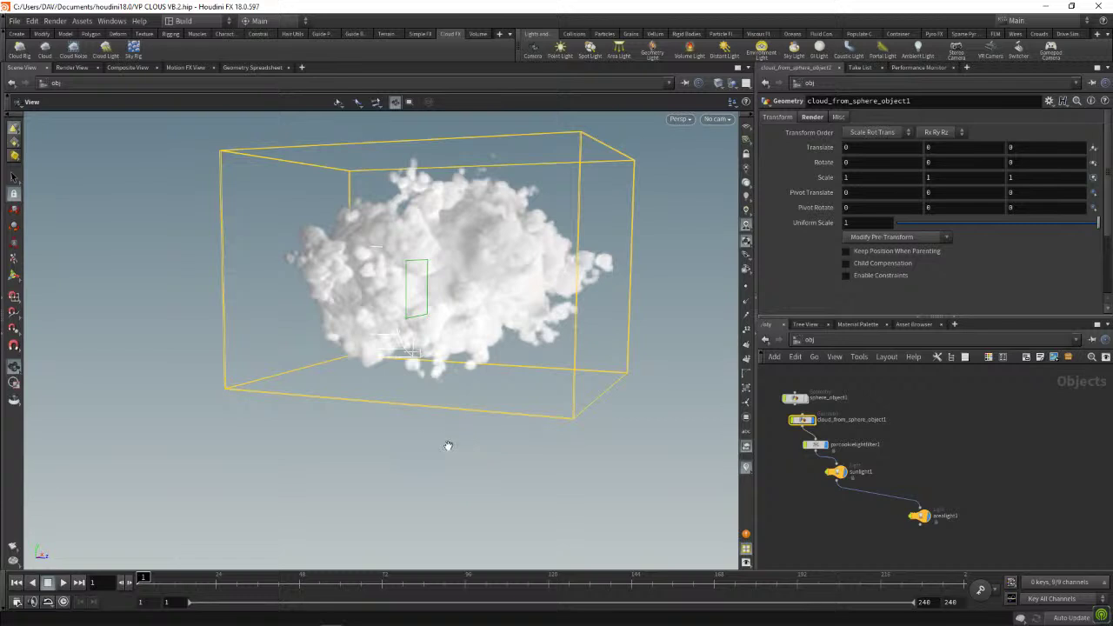
mouse_move(413, 477)
left_mouse_down()
mouse_move(528, 462)
mouse_move(406, 403)
mouse_move(313, 417)
mouse_move(391, 447)
left_mouse_up()
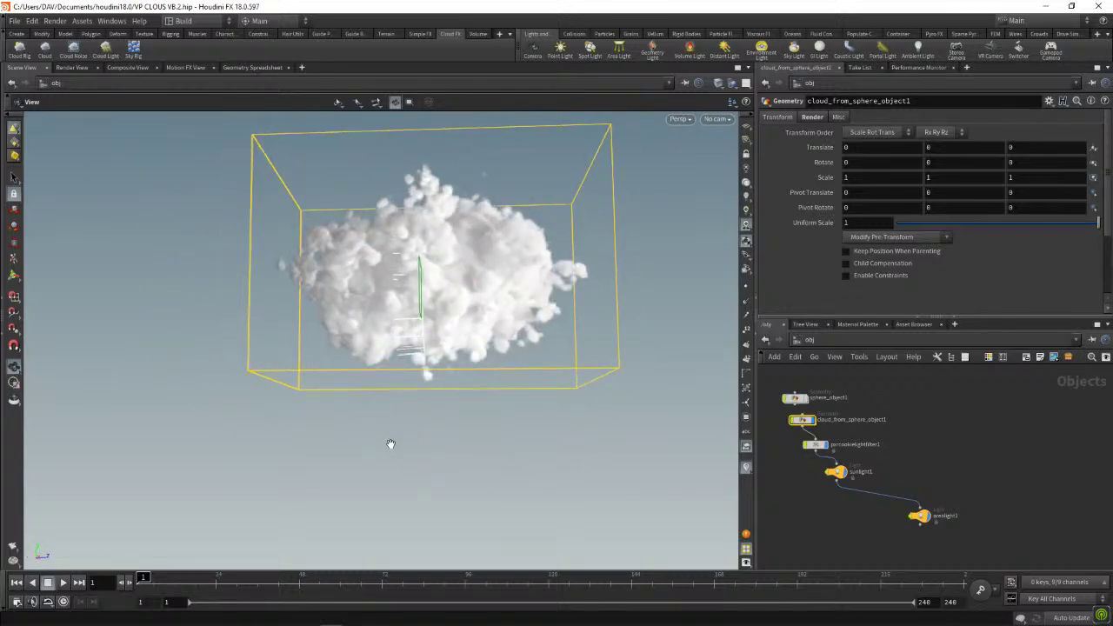
mouse_move(356, 427)
left_mouse_down()
mouse_move(449, 447)
mouse_move(343, 440)
mouse_move(253, 328)
left_mouse_up()
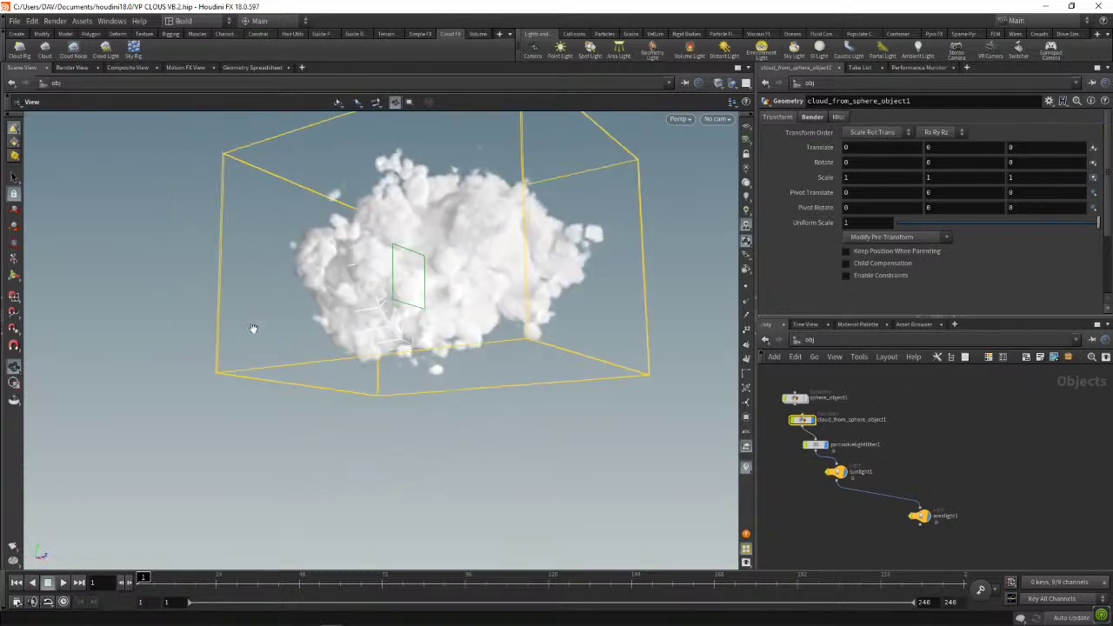
- Open the recent scene VP CLOUS V8.hip and orbit around its darker cloud
left_click(17, 21)
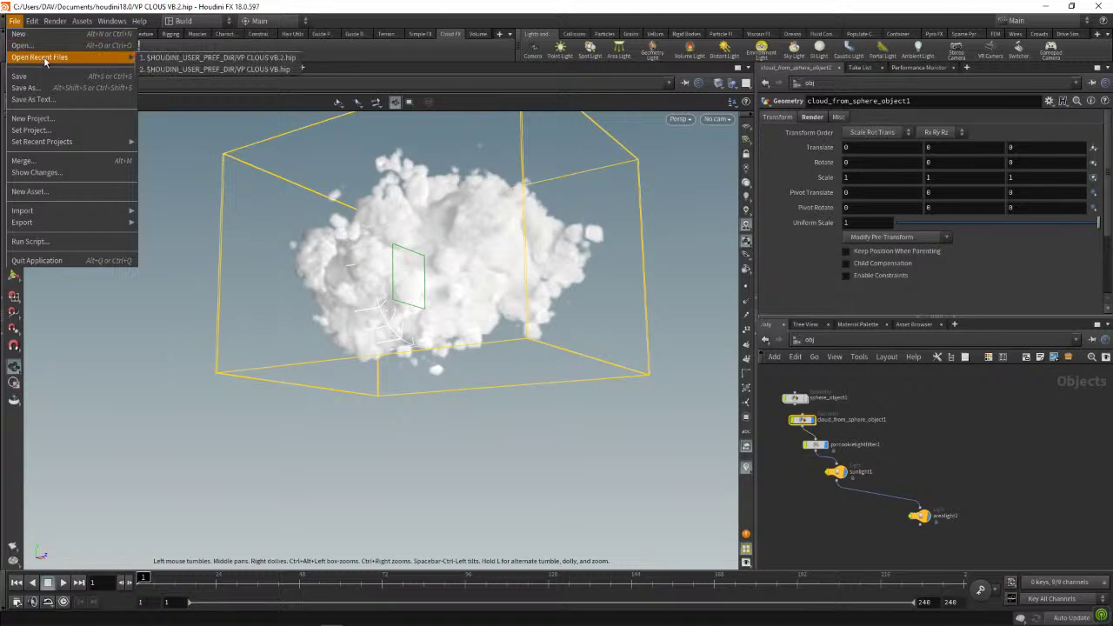
left_click(197, 73)
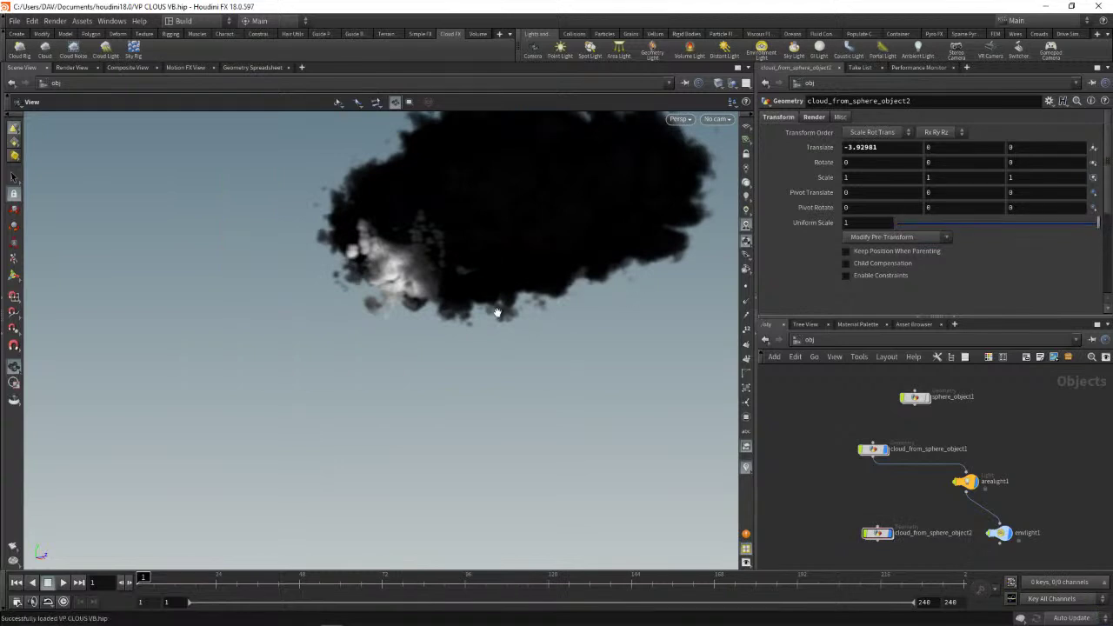
mouse_move(661, 325)
left_mouse_down()
mouse_move(597, 385)
mouse_move(666, 331)
mouse_move(708, 351)
mouse_move(617, 335)
left_mouse_up()
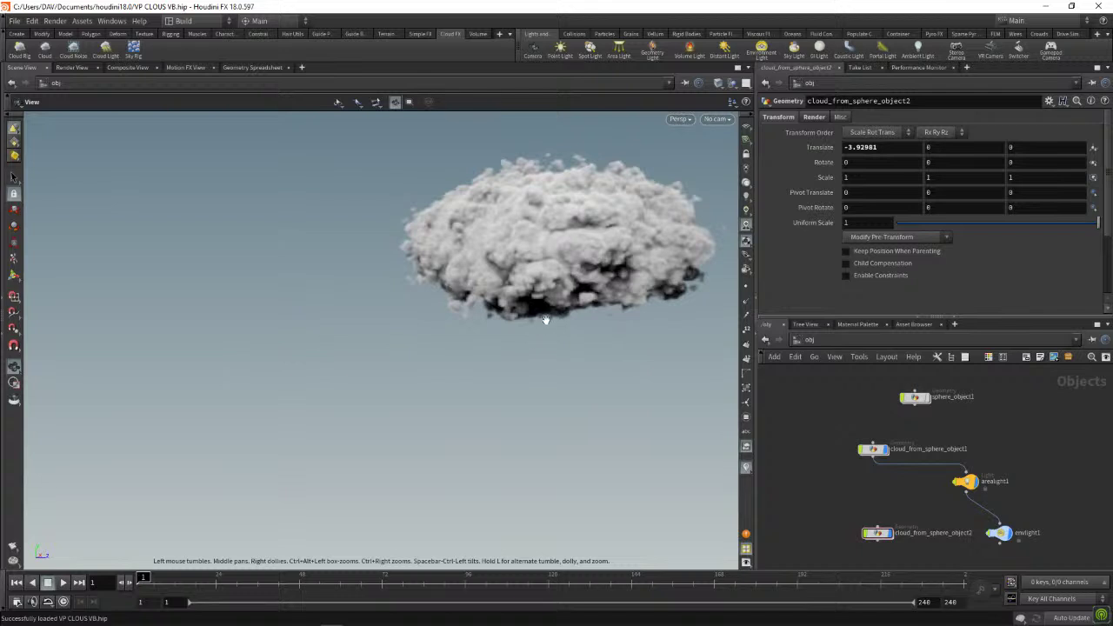
mouse_move(554, 311)
left_mouse_down()
mouse_move(400, 409)
mouse_move(455, 430)
mouse_move(445, 442)
mouse_move(385, 390)
mouse_move(445, 438)
mouse_move(410, 440)
mouse_move(412, 451)
mouse_move(418, 422)
mouse_move(436, 439)
mouse_move(556, 396)
left_mouse_up()
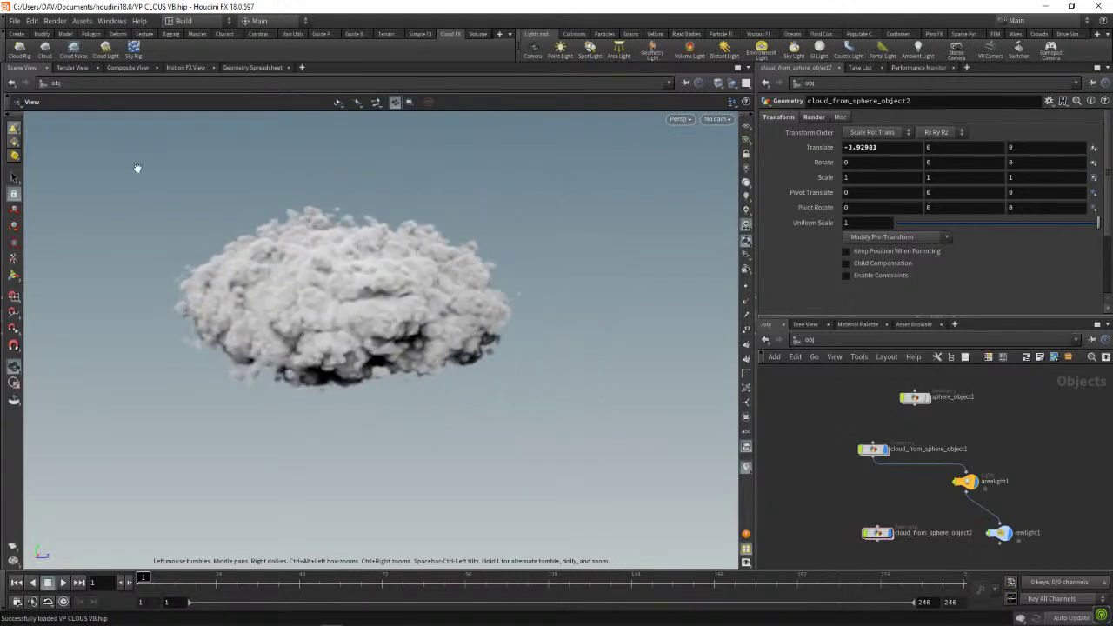
- Reopen VP CLOUS V8.2.hip and bring up the viewport's view options menu
left_click(24, 18)
mouse_move(39, 57)
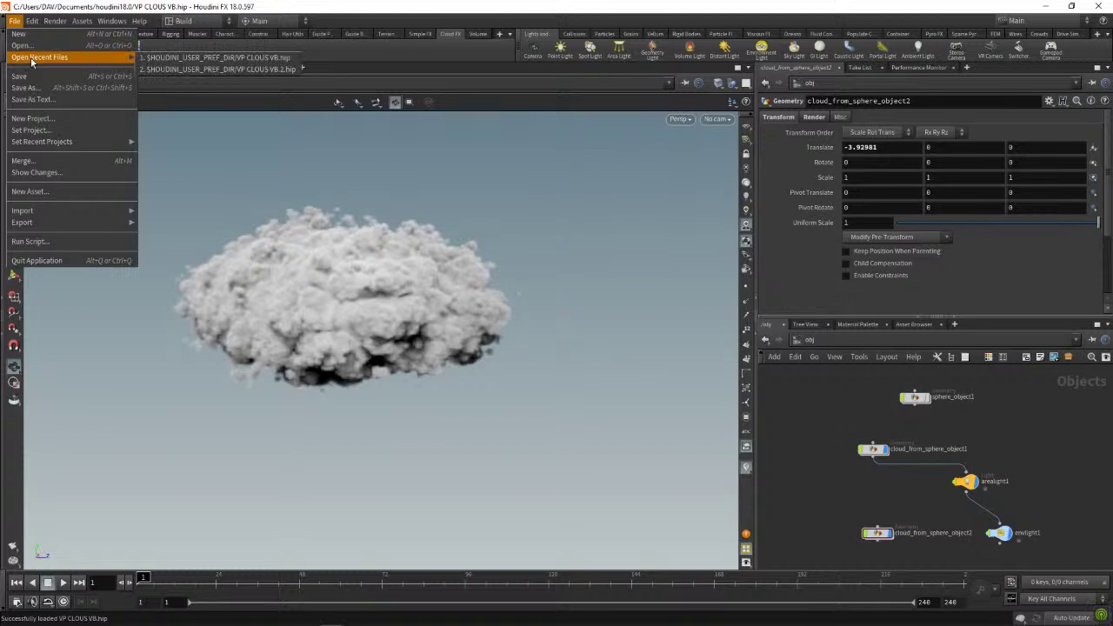
left_click(198, 69)
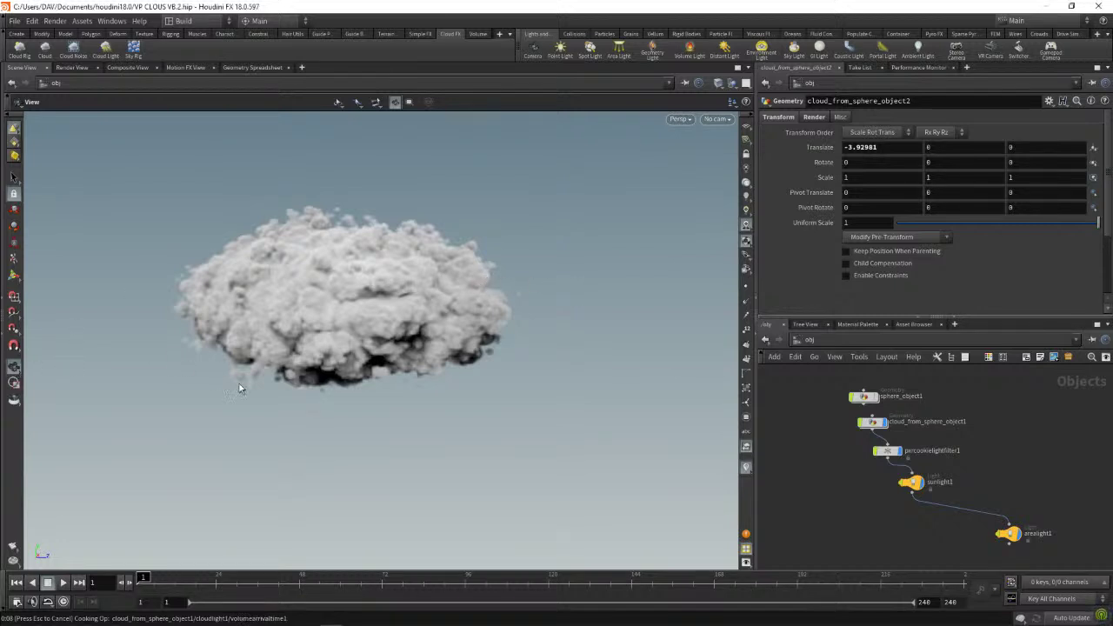
right_click(344, 374)
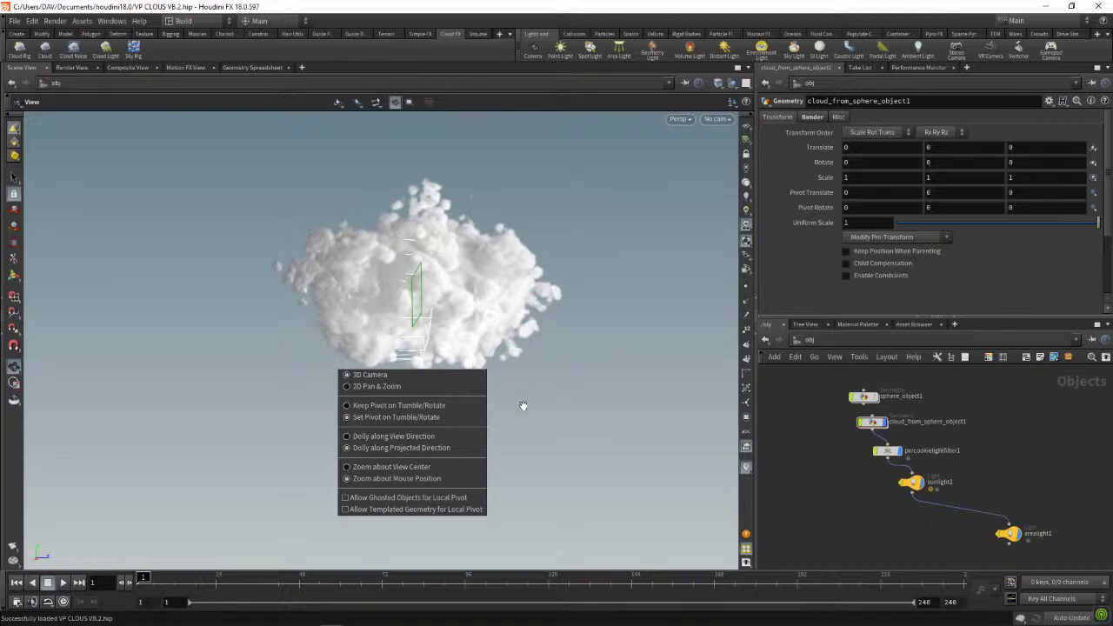
- Dismiss the view menu and orbit the reloaded white cloud, viewing it from above and obliquely
left_click(603, 398)
mouse_move(603, 397)
left_mouse_down()
mouse_move(443, 405)
mouse_move(604, 455)
mouse_move(575, 362)
mouse_move(586, 325)
mouse_move(406, 331)
mouse_move(447, 447)
mouse_move(658, 427)
mouse_move(584, 406)
mouse_move(583, 391)
mouse_move(527, 447)
mouse_move(414, 441)
mouse_move(391, 460)
mouse_move(577, 480)
mouse_move(427, 440)
mouse_move(434, 427)
mouse_move(469, 431)
mouse_move(473, 462)
mouse_move(468, 449)
left_mouse_up()
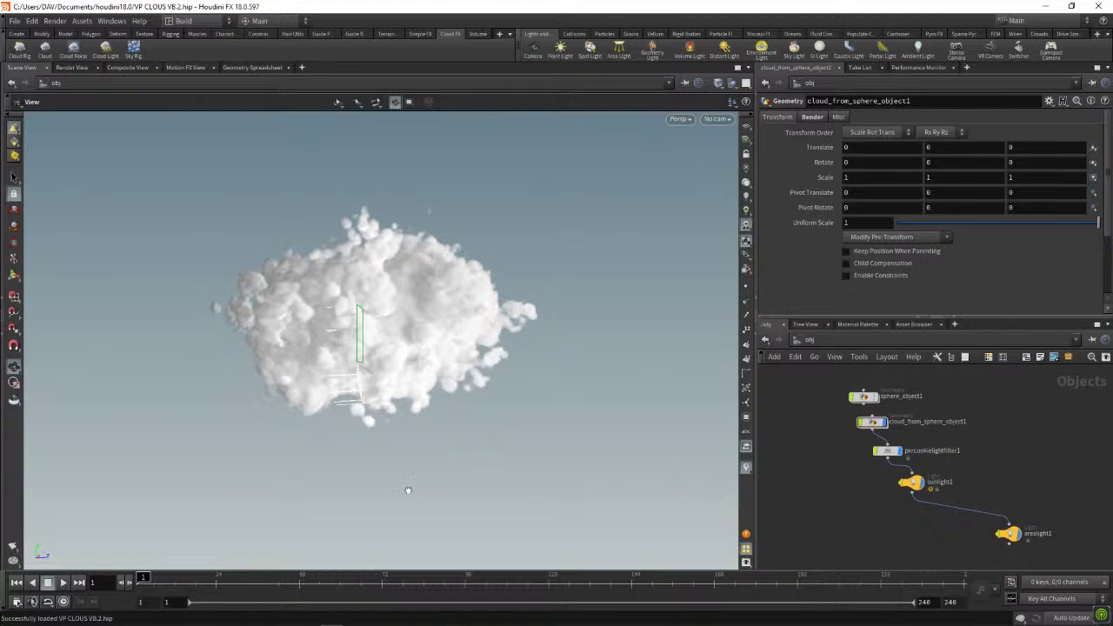
left_click_drag(444, 473, 473, 460)
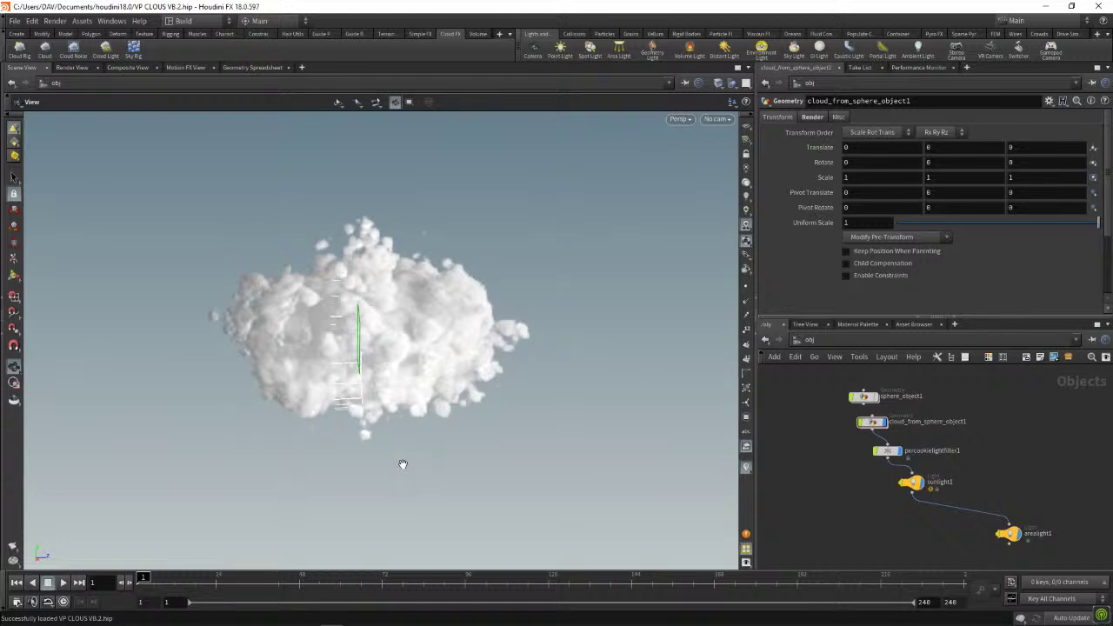
mouse_move(500, 450)
left_mouse_down()
mouse_move(514, 447)
mouse_move(325, 486)
mouse_move(402, 452)
mouse_move(367, 464)
mouse_move(408, 490)
mouse_move(438, 444)
mouse_move(417, 455)
mouse_move(450, 472)
mouse_move(379, 451)
left_mouse_up()
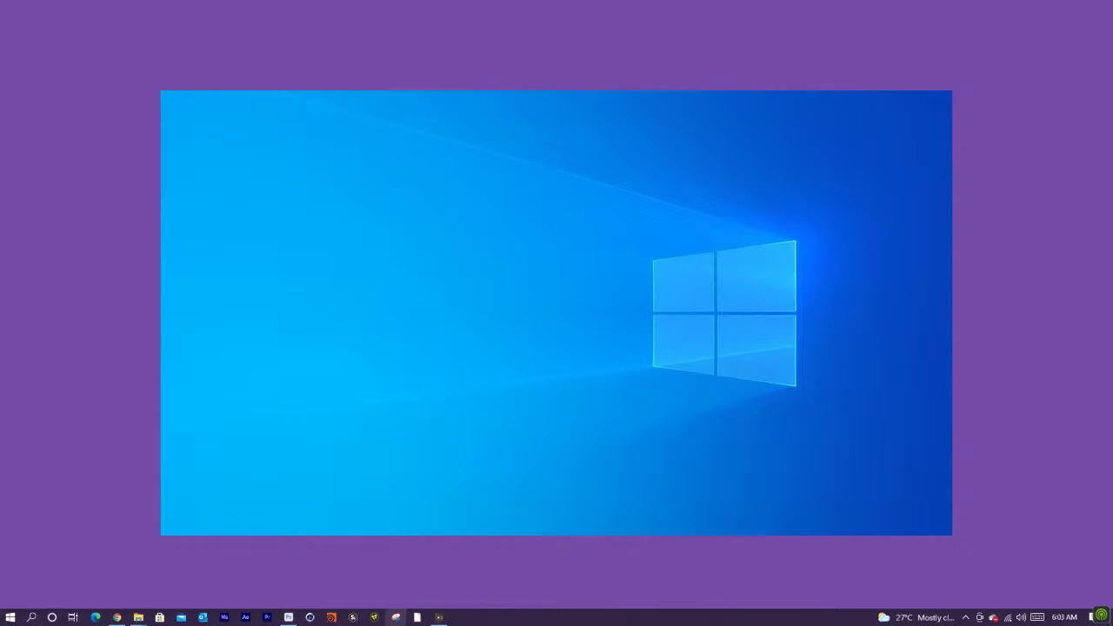
- Bring up FoneLab Screen Recorder and switch from History to the main recorder panel
left_click(439, 618)
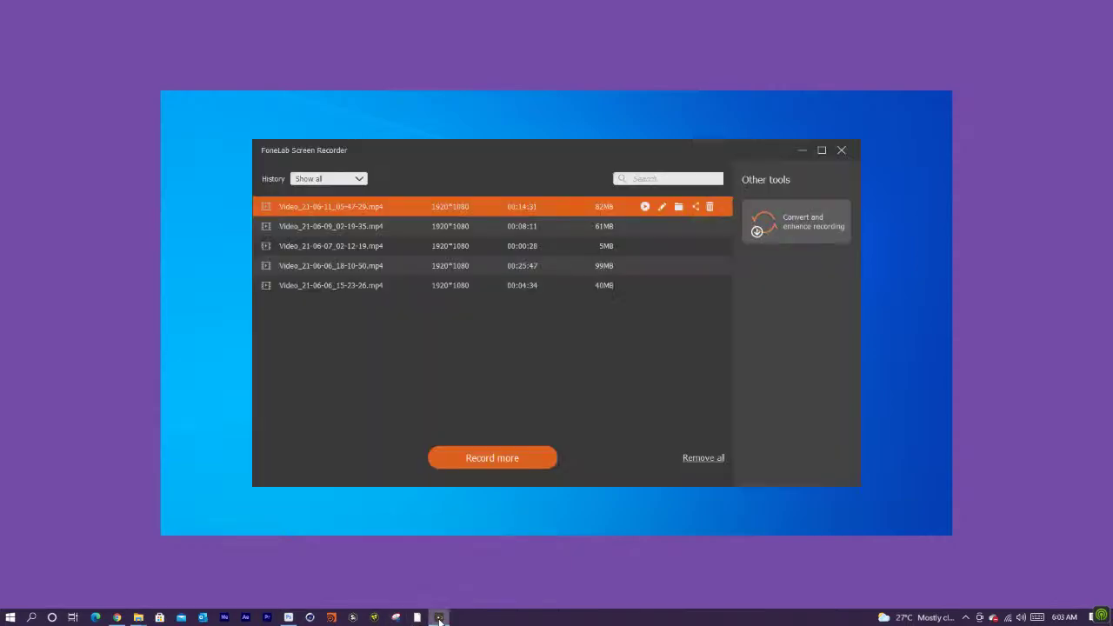
left_click(522, 463)
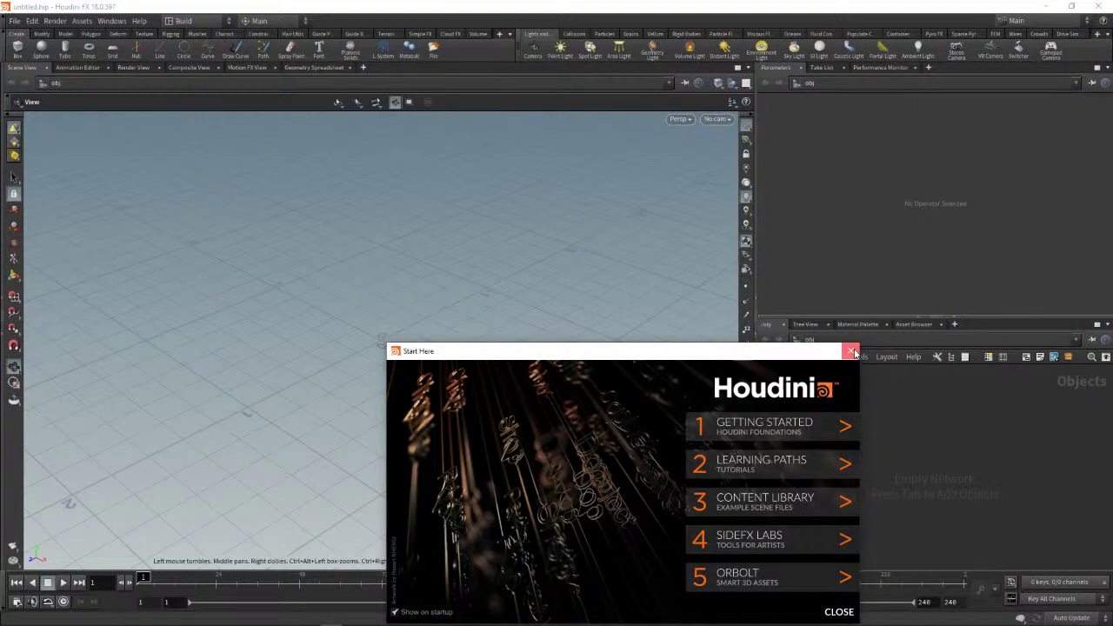
- Close the Start Here window, then tilt and zoom into the empty grid
left_click(851, 352)
left_click_drag(408, 351, 407, 340)
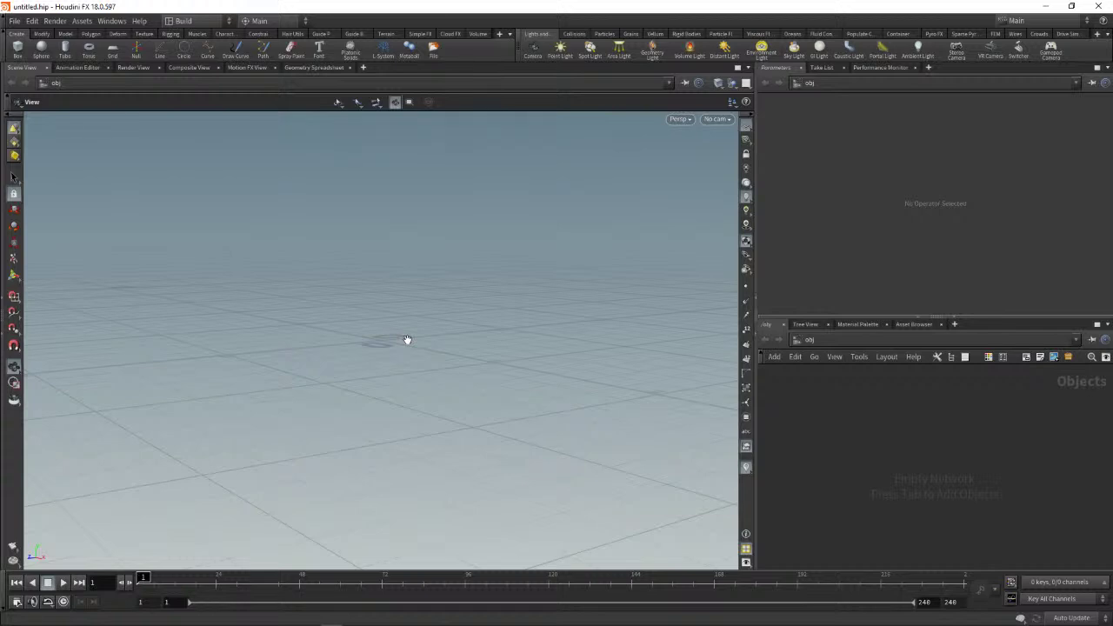
scroll(340, 390, "up", 2)
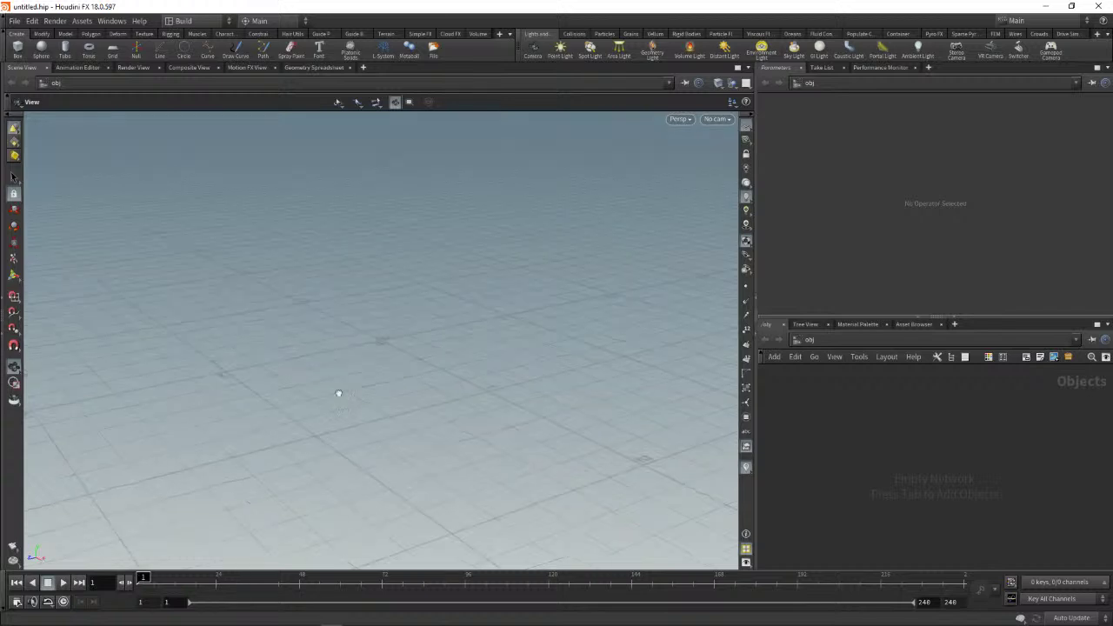
scroll(345, 397, "up", 3)
scroll(351, 406, "up", 2)
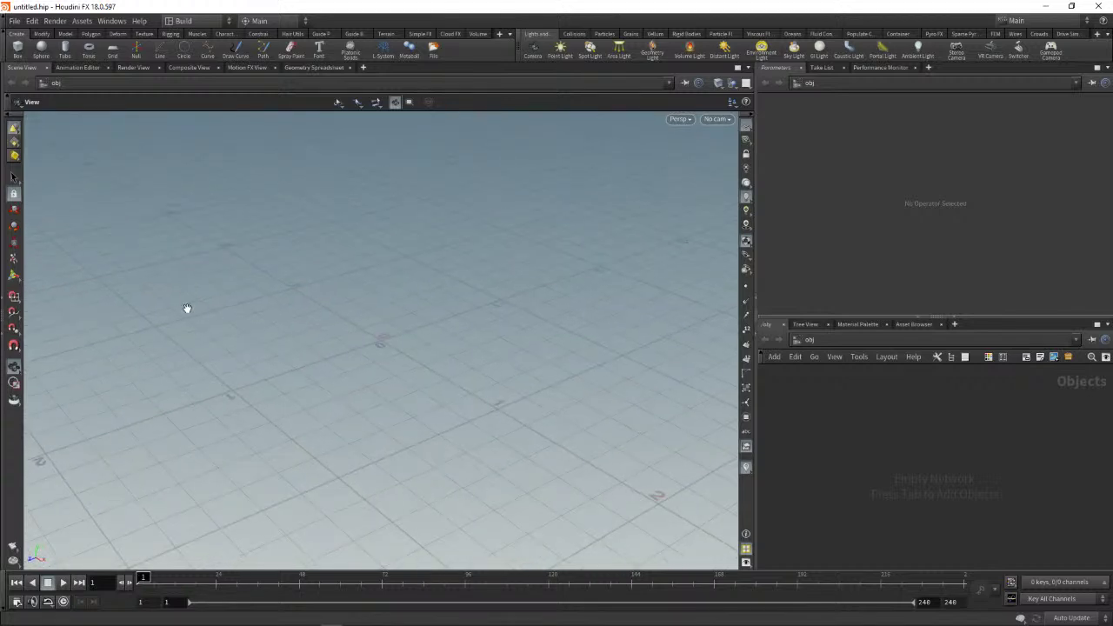
- Add a sphere object and stretch its geometry into an elongated, flattened ellipsoid
left_click(44, 51, "ctrl")
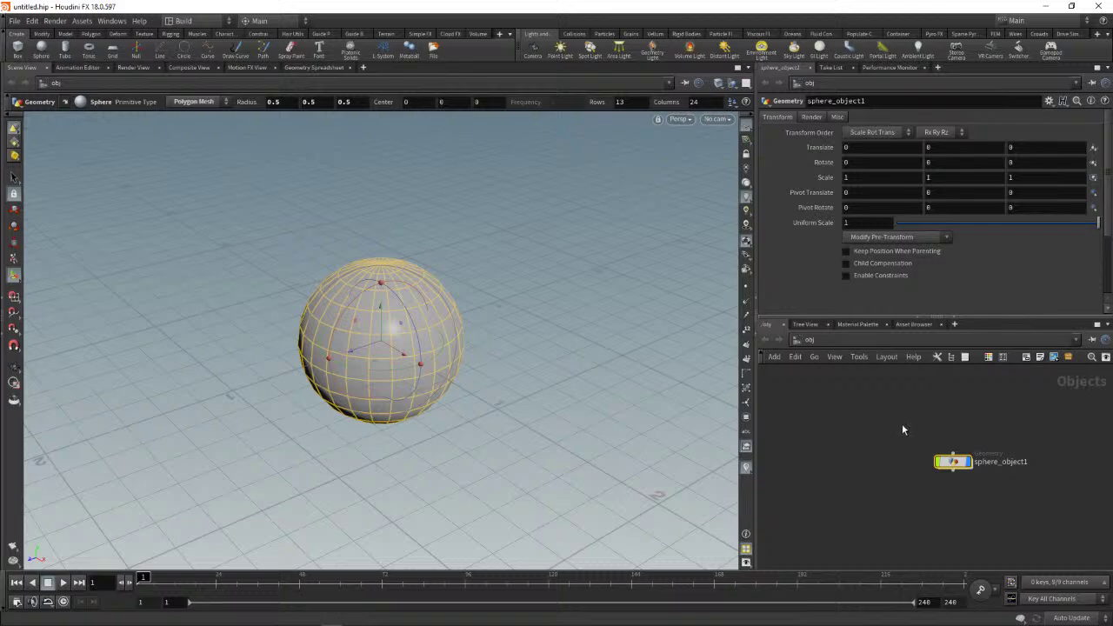
double_click(954, 461)
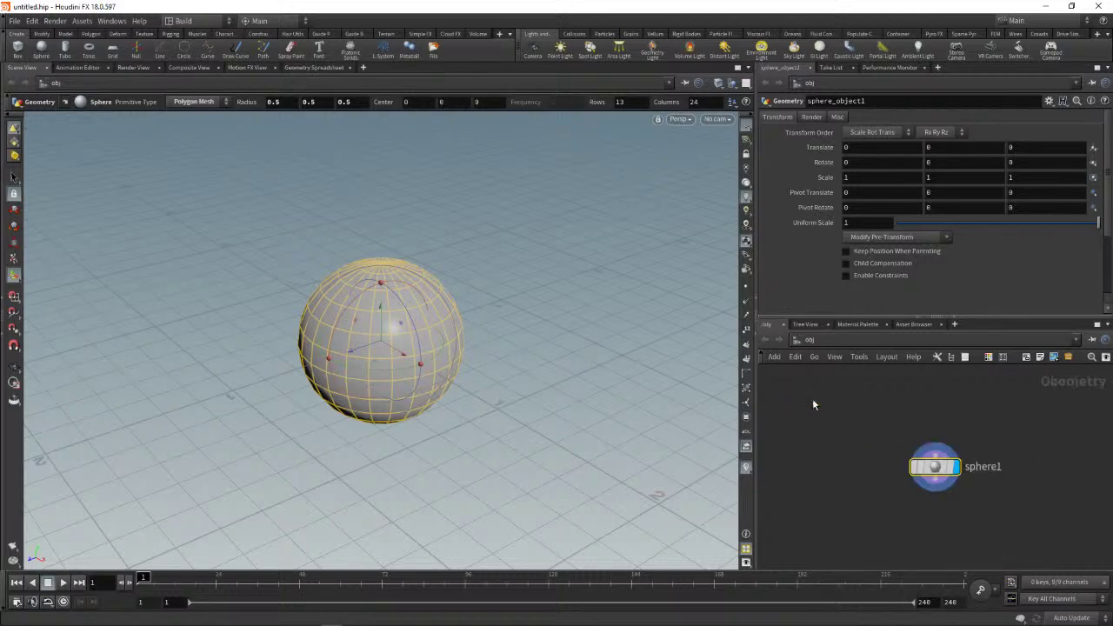
left_click_drag(319, 374, 215, 385)
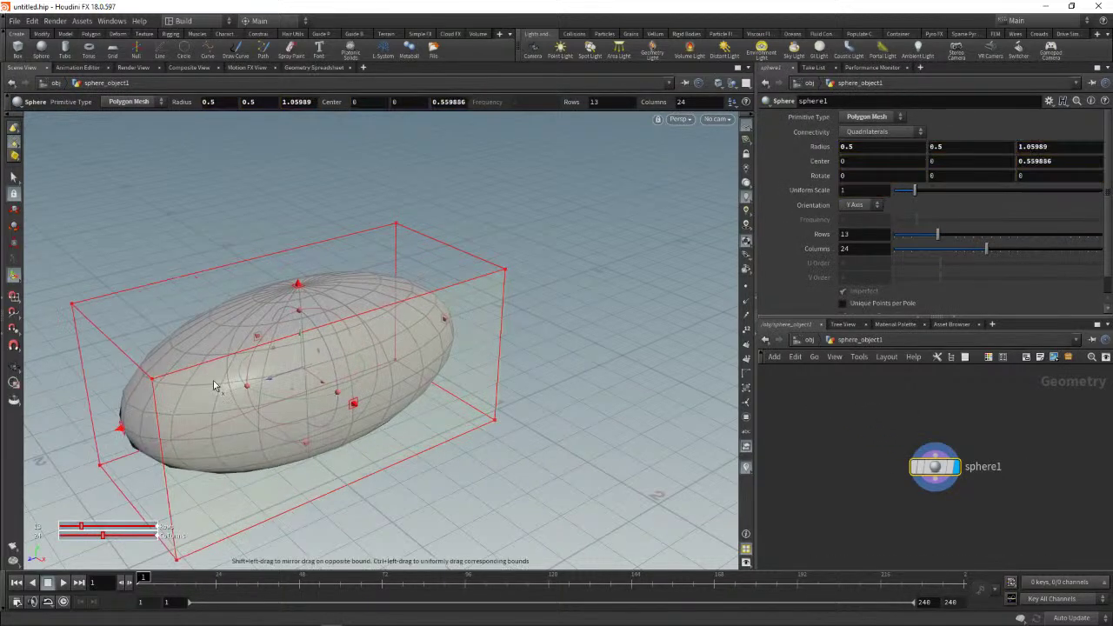
left_click_drag(447, 320, 556, 282)
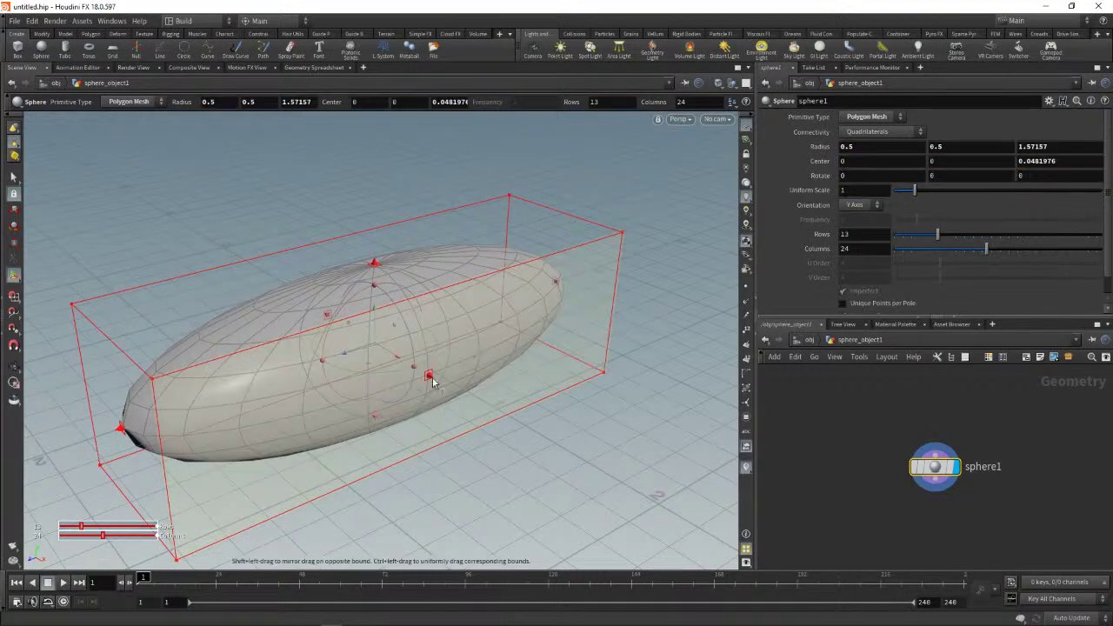
left_click_drag(428, 376, 525, 422)
left_click_drag(417, 287, 426, 217)
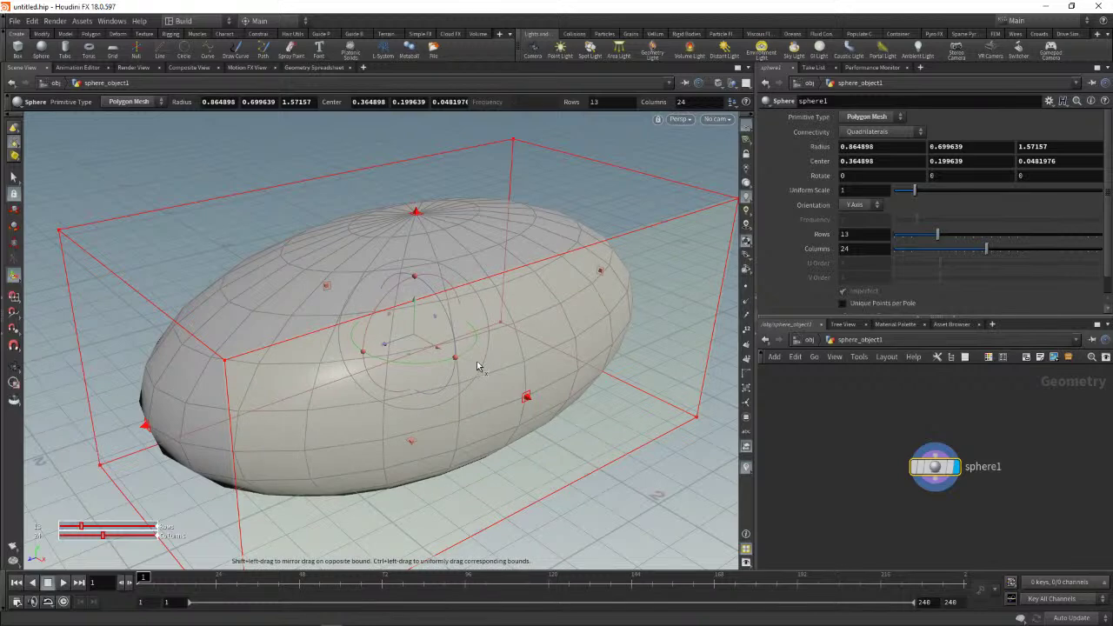
key("Escape")
mouse_move(492, 390)
left_mouse_down()
mouse_move(547, 423)
mouse_move(573, 415)
mouse_move(527, 435)
mouse_move(496, 422)
left_mouse_up()
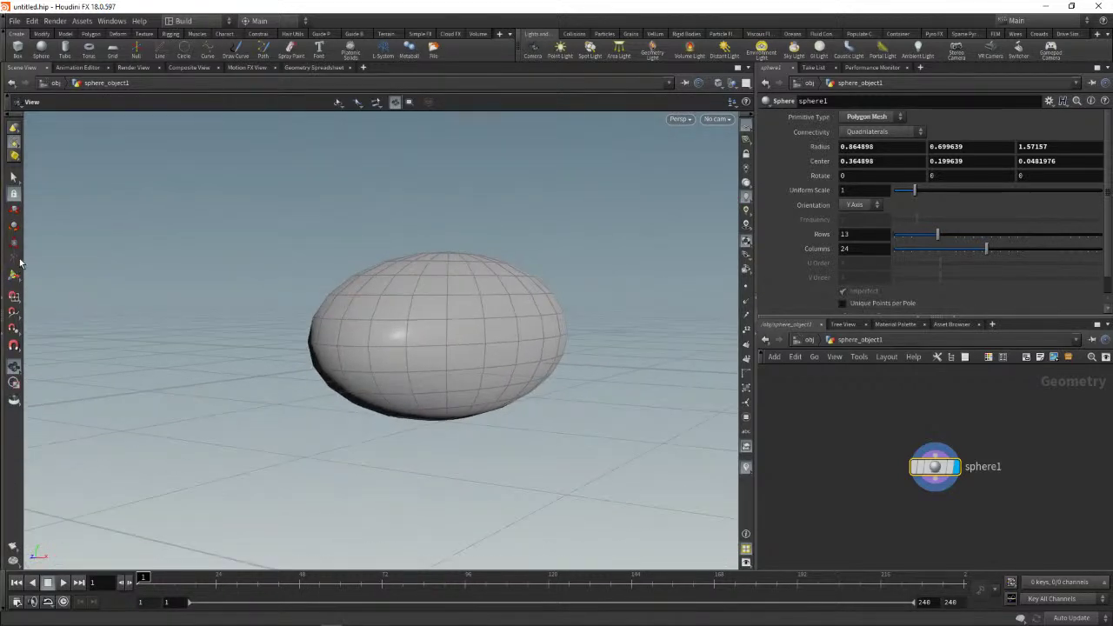
- At object level, lift the sphere object to Translate Y 0.577179 and view it from above
left_click(809, 340)
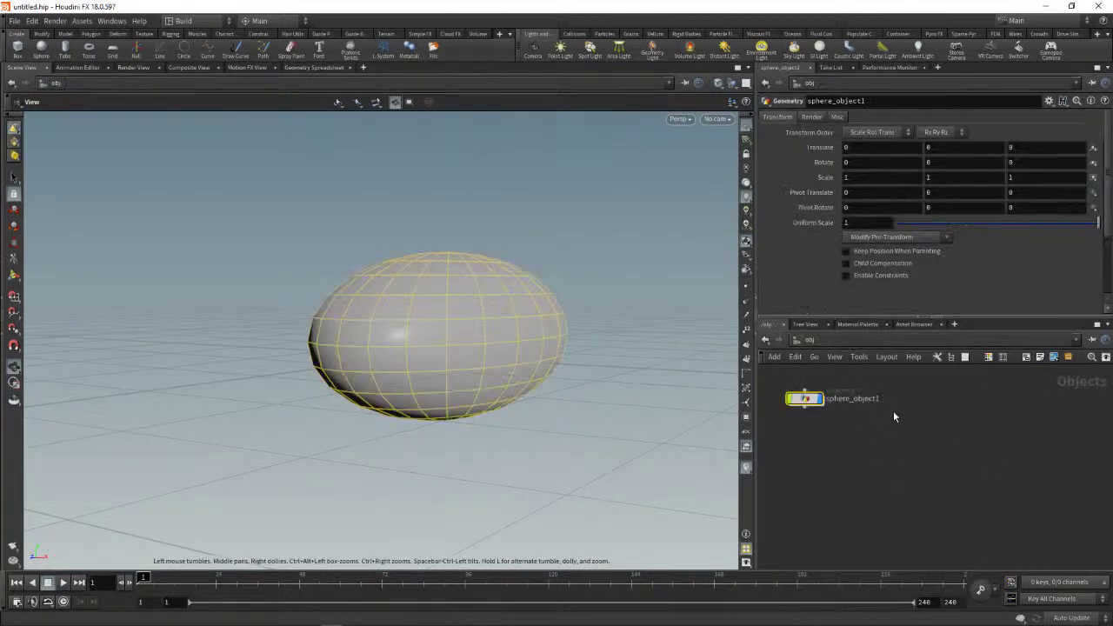
left_click(14, 209)
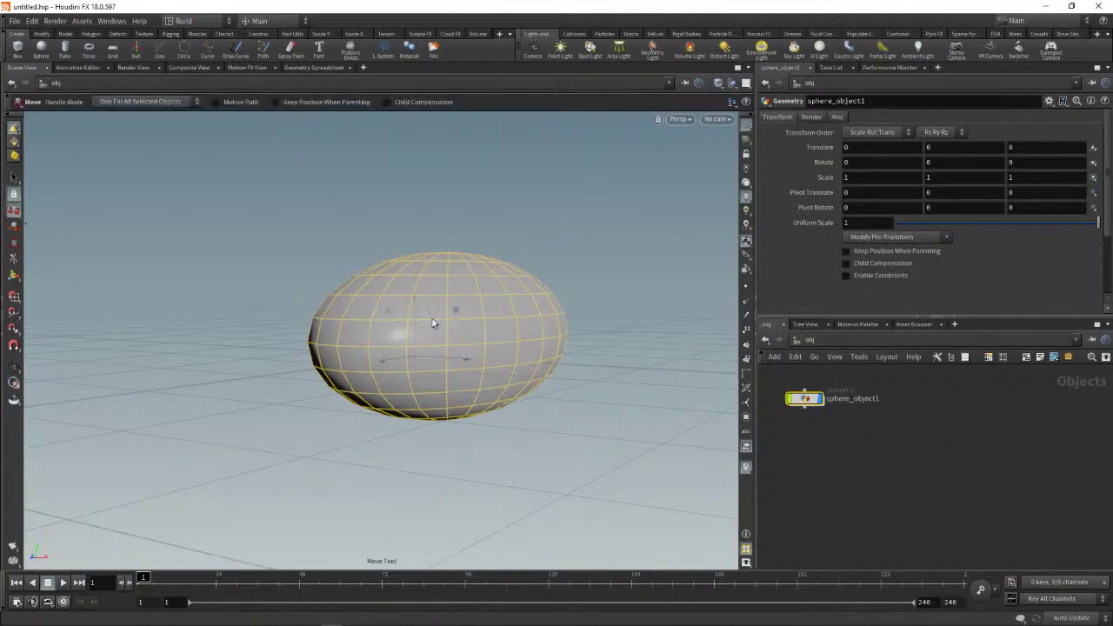
left_click_drag(420, 302, 440, 241)
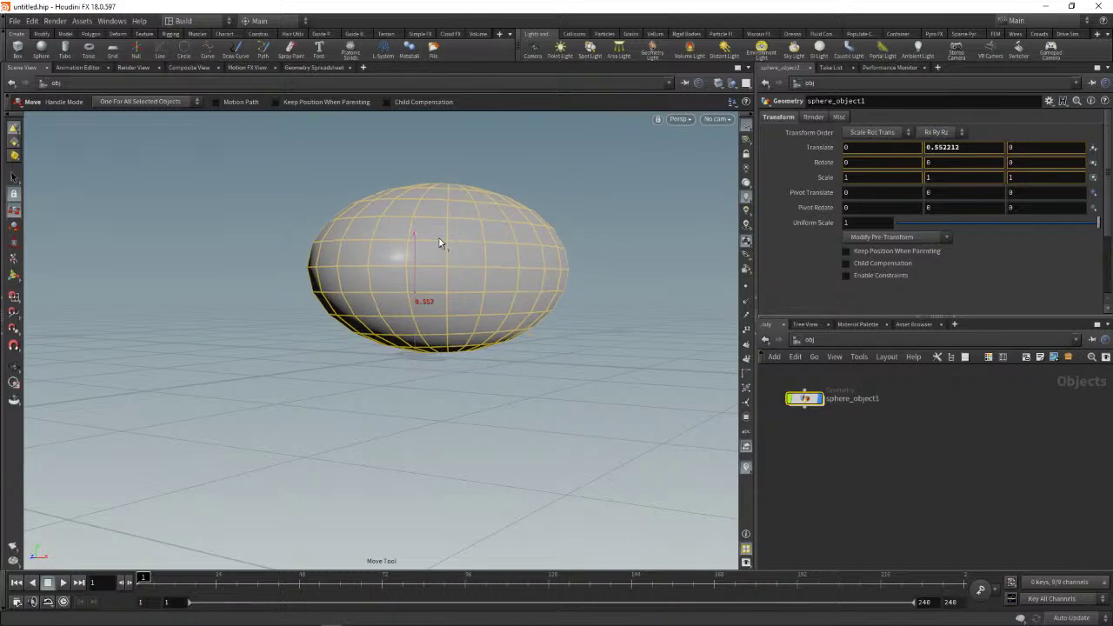
key("Escape")
mouse_move(586, 340)
left_mouse_down()
mouse_move(651, 391)
mouse_move(568, 480)
mouse_move(670, 397)
mouse_move(510, 392)
mouse_move(601, 378)
left_mouse_up()
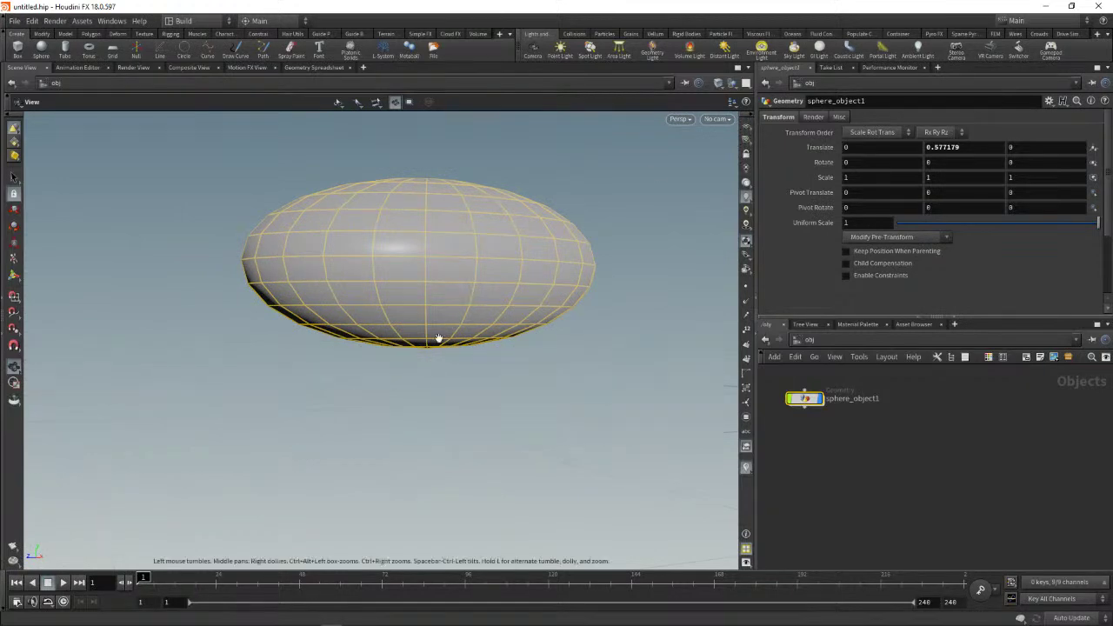
mouse_move(435, 336)
left_mouse_down()
mouse_move(490, 457)
mouse_move(356, 415)
mouse_move(479, 383)
mouse_move(418, 385)
left_mouse_up()
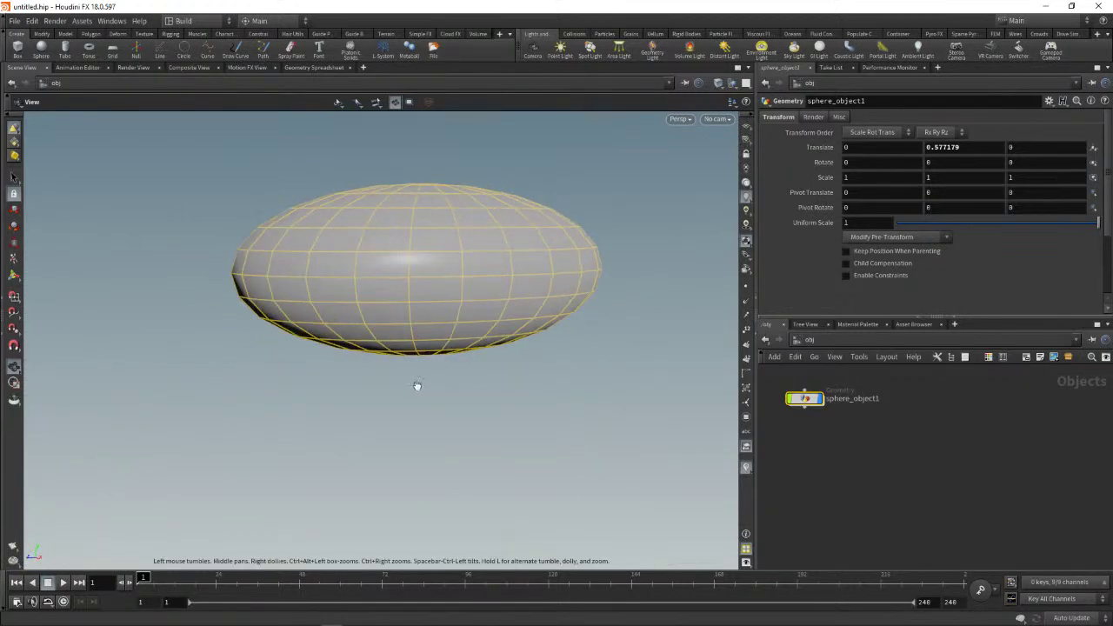
- Dive into sphere_object1, reposition the sphere1 node, and orbit around the ellipsoid
double_click(805, 398)
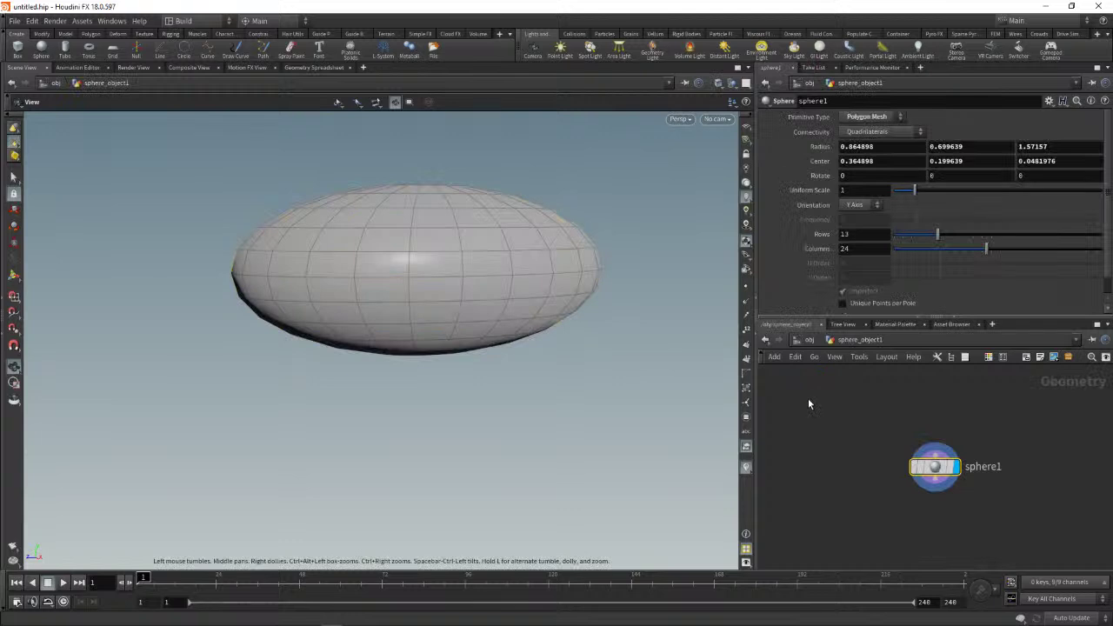
left_click_drag(949, 470, 804, 396)
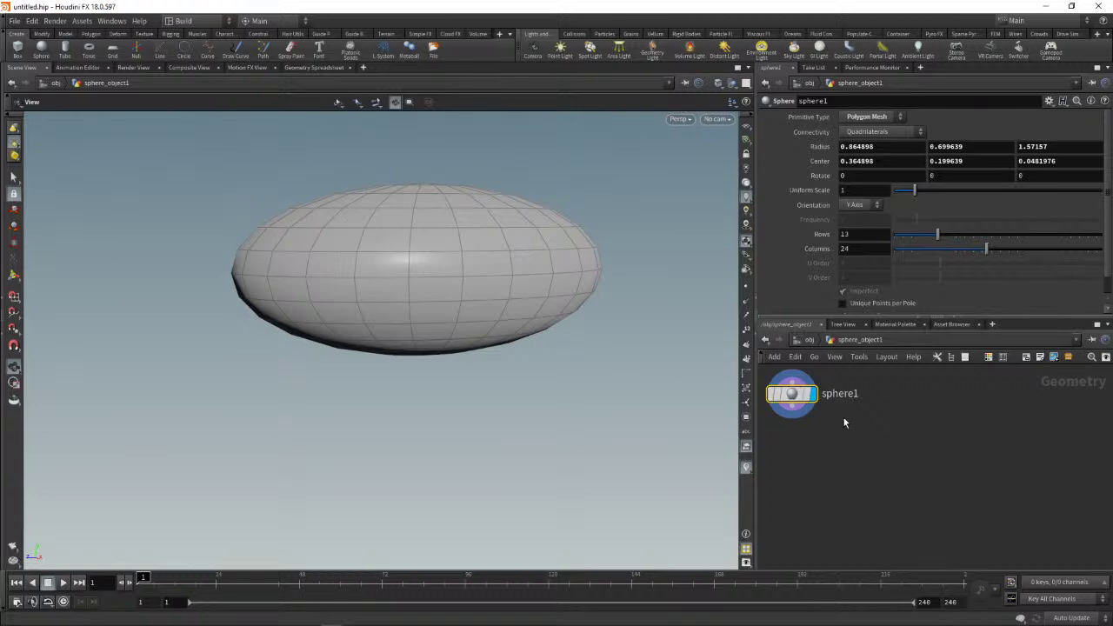
middle_click_drag(492, 434, 551, 453)
left_click_drag(551, 453, 596, 447)
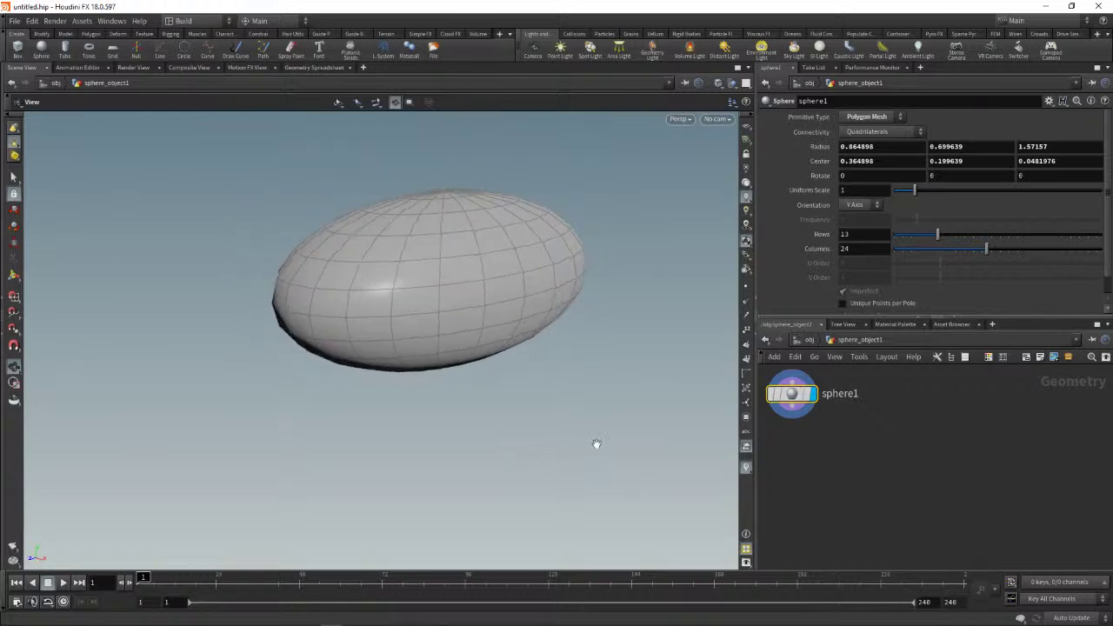
- Wire a new Sculpt node, sculpt1, below sphere1 via the Tab search 'scu'
left_click_drag(800, 410, 923, 477)
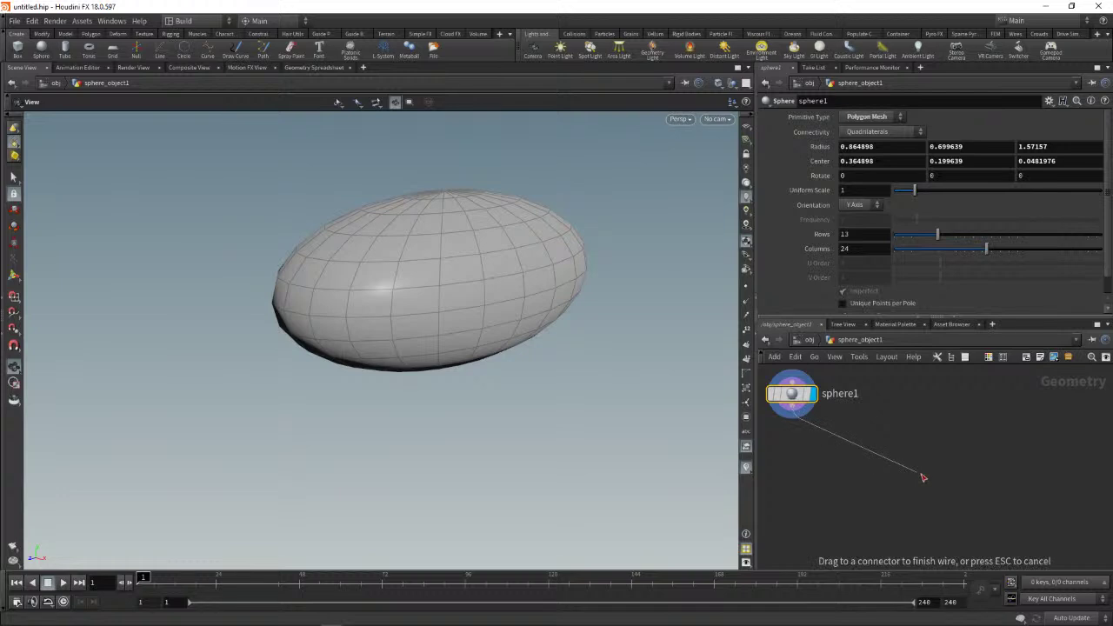
left_click(924, 477)
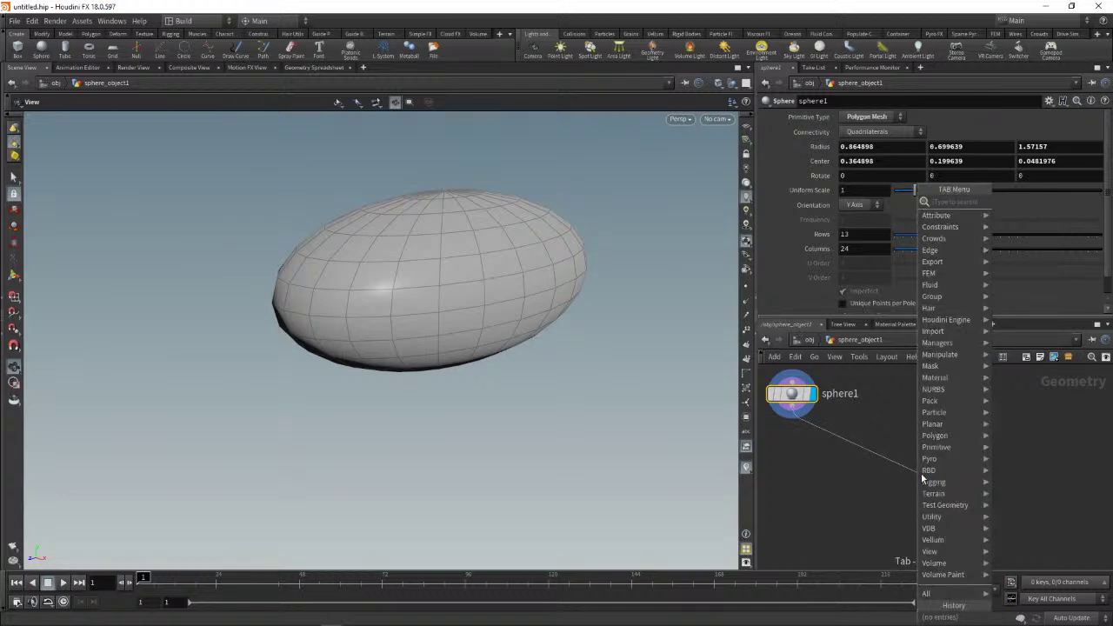
type("scu")
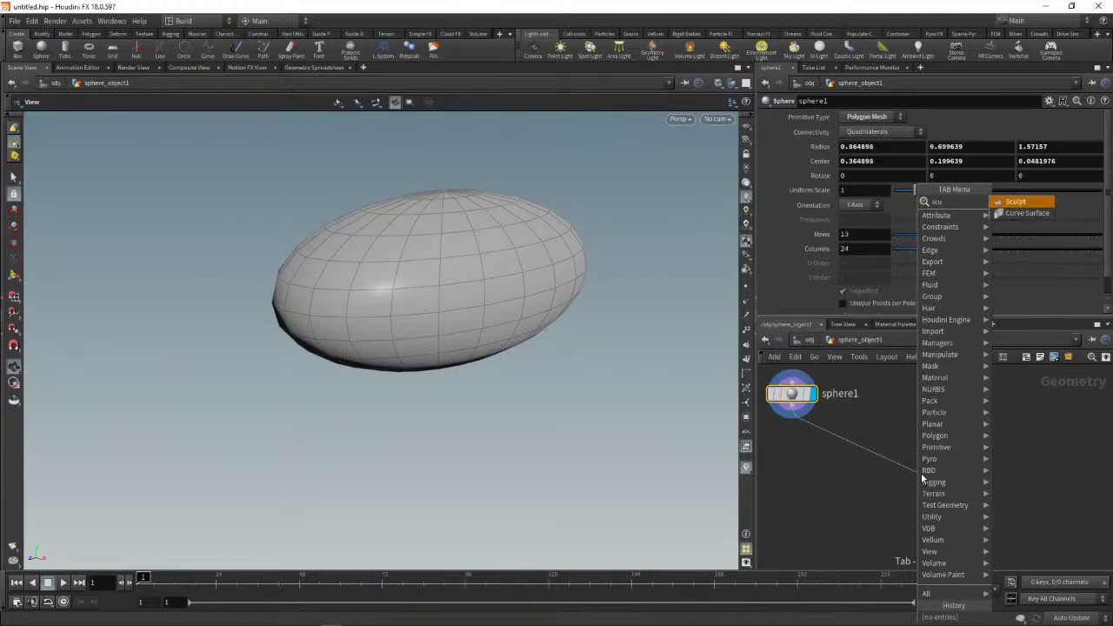
key("Return")
left_click_drag(924, 478, 882, 475)
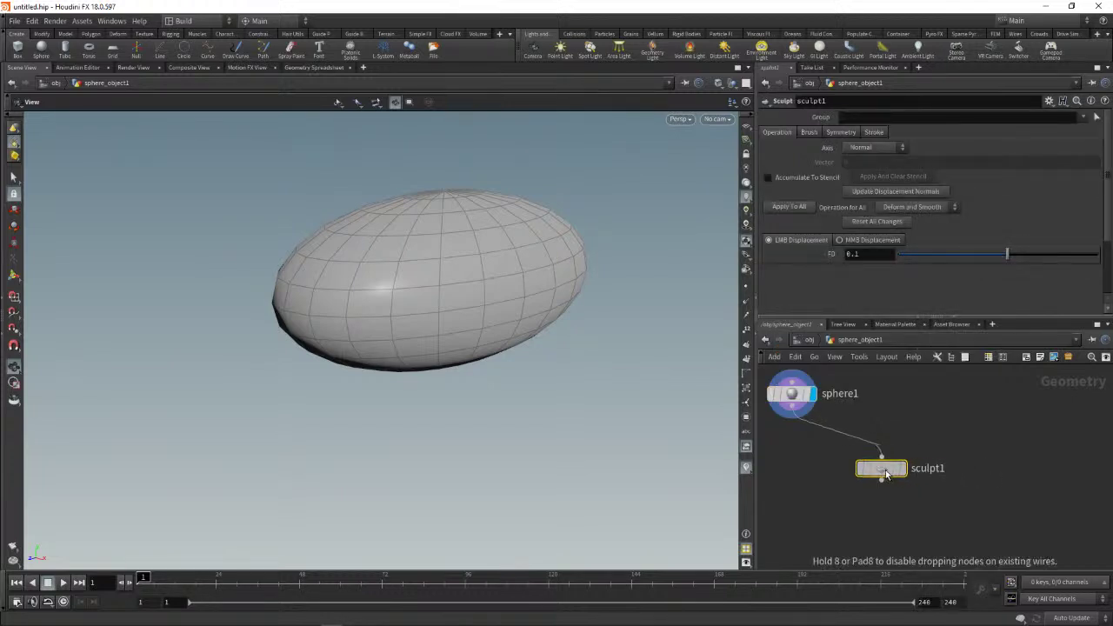
- Enlarge the sculpt brush, pull bulges at the top-right, left end and underside, and display sculpt1
left_click(13, 275)
left_click_drag(464, 326, 480, 306, "shift")
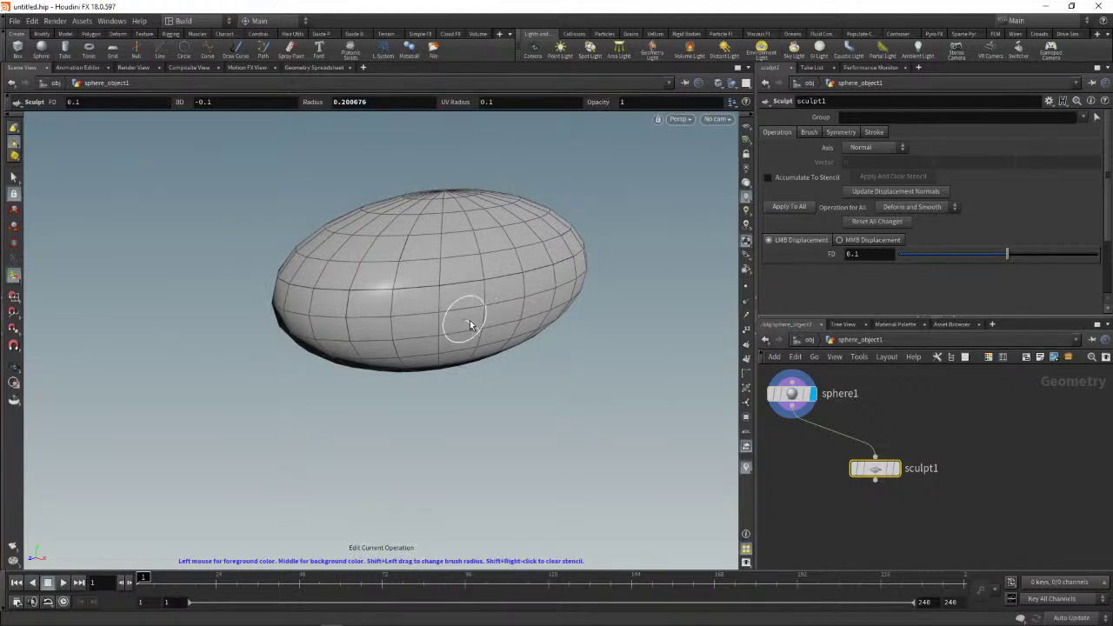
left_click_drag(534, 271, 534, 266, "shift")
left_click_drag(523, 226, 561, 213)
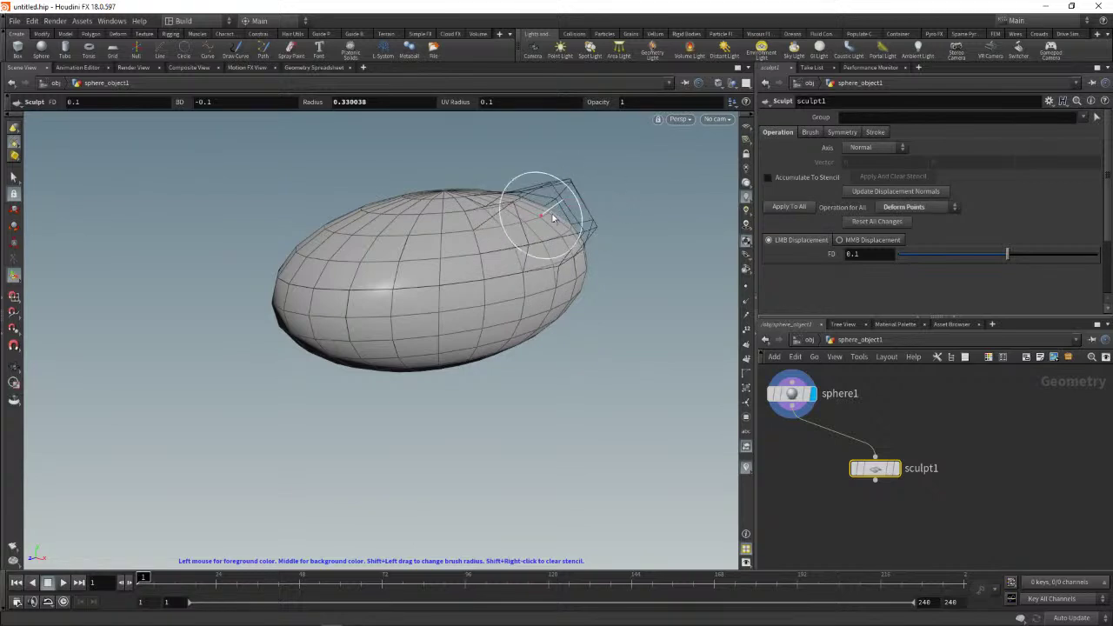
left_click_drag(620, 187, 455, 266)
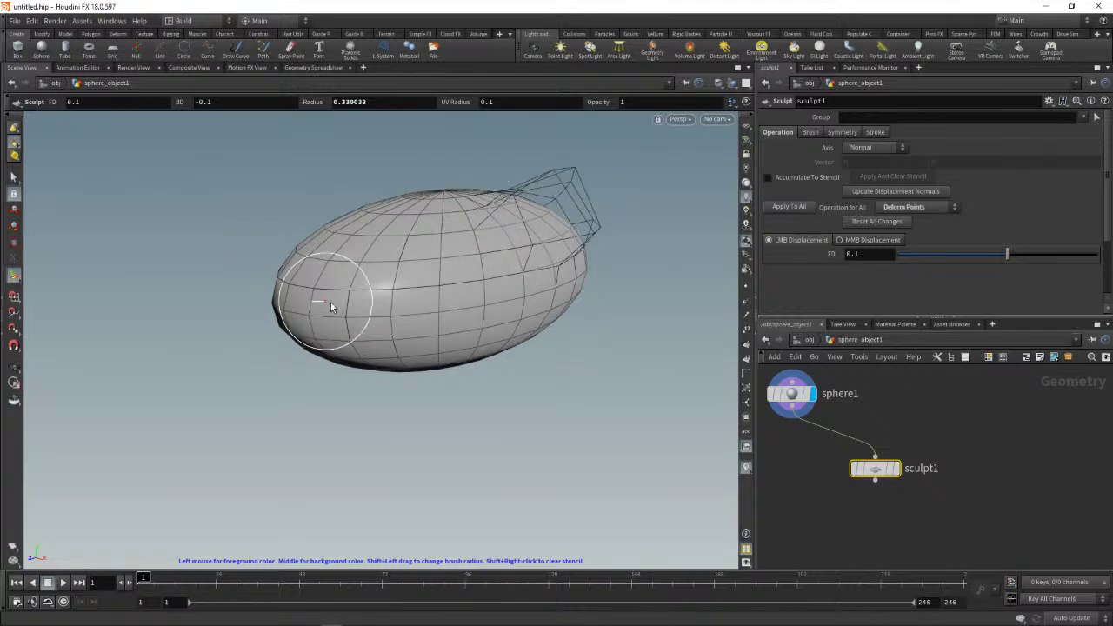
mouse_move(291, 321)
left_mouse_down()
mouse_move(320, 301)
mouse_move(248, 336)
mouse_move(335, 299)
mouse_move(249, 336)
mouse_move(254, 326)
left_mouse_up()
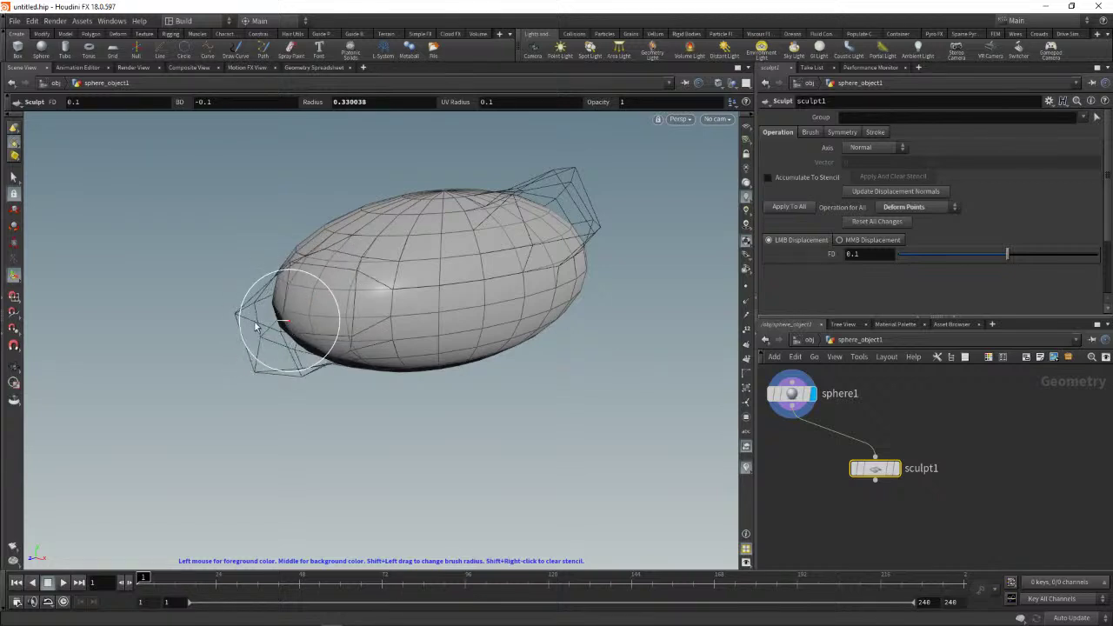
left_click(895, 469)
mouse_move(459, 330)
left_mouse_down()
mouse_move(473, 360)
mouse_move(520, 358)
mouse_move(519, 406)
mouse_move(484, 340)
mouse_move(509, 328)
mouse_move(456, 316)
mouse_move(476, 339)
mouse_move(435, 315)
mouse_move(491, 408)
left_mouse_up()
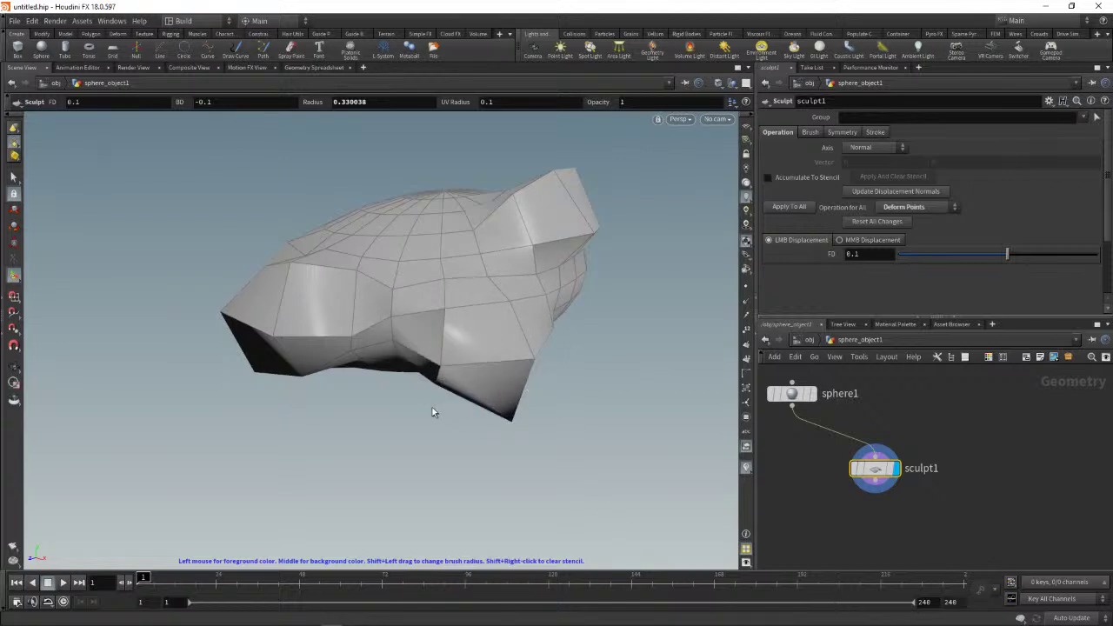
- From a new angle, extend the left end into a larger protrusion and raise a top-left ridge
key("Escape")
mouse_move(360, 447)
left_mouse_down()
mouse_move(531, 435)
mouse_move(528, 468)
left_mouse_up()
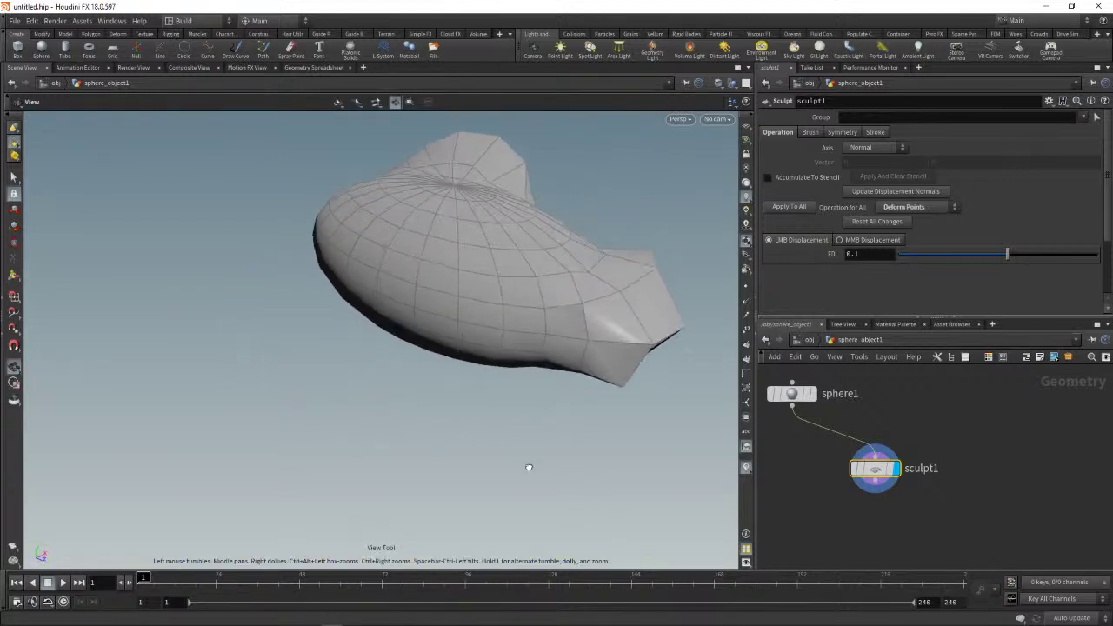
left_click(14, 276)
mouse_move(447, 261)
left_mouse_down()
mouse_move(316, 249)
mouse_move(373, 256)
mouse_move(360, 263)
left_mouse_up()
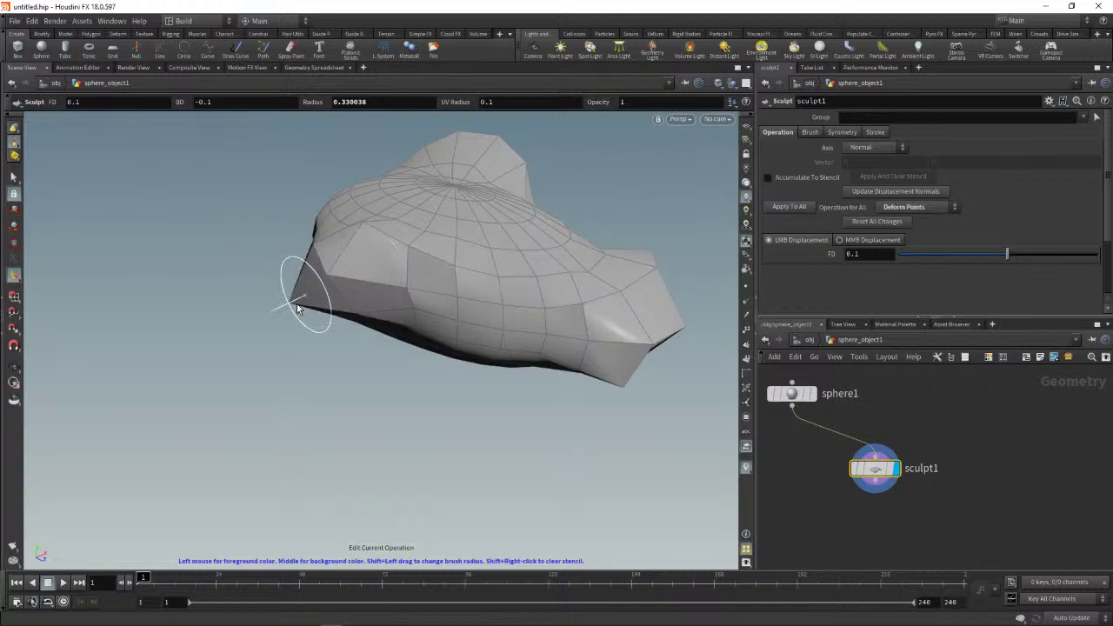
left_click_drag(304, 286, 409, 278)
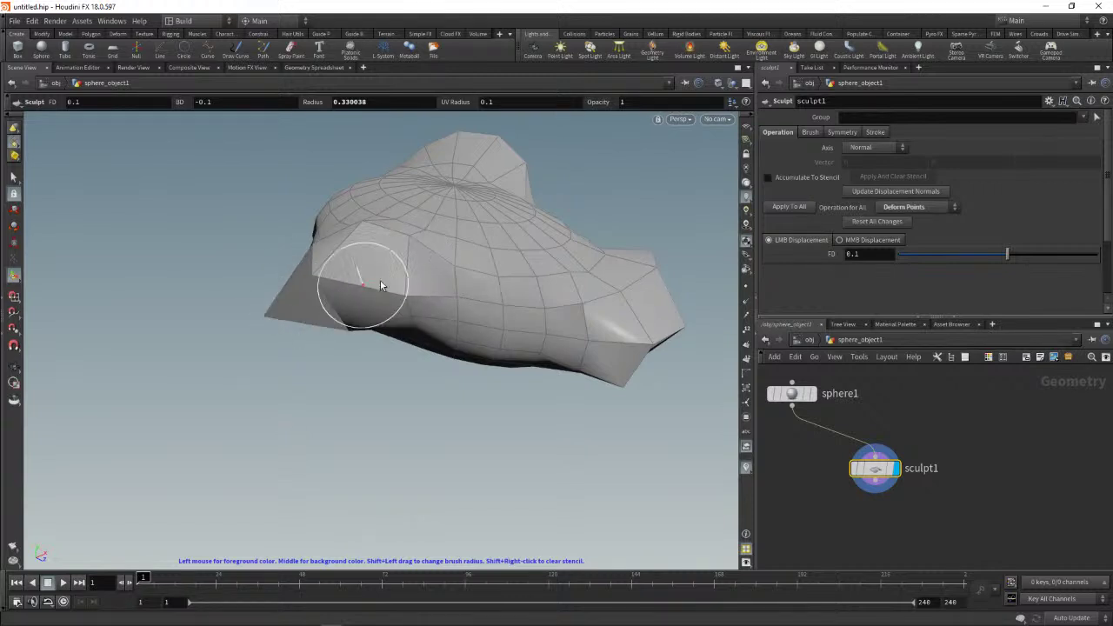
mouse_move(304, 303)
left_mouse_down()
mouse_move(398, 279)
mouse_move(485, 337)
mouse_move(427, 388)
mouse_move(387, 447)
mouse_move(333, 485)
mouse_move(406, 515)
mouse_move(473, 394)
mouse_move(567, 299)
mouse_move(637, 267)
mouse_move(492, 311)
mouse_move(499, 258)
left_mouse_up()
mouse_move(368, 195)
left_mouse_down()
mouse_move(434, 211)
mouse_move(310, 249)
left_mouse_up()
- Rotate the view, greatly enlarge the brush, and bulge the left end and lower-right underside
key("Escape")
mouse_move(456, 470)
left_mouse_down()
mouse_move(604, 340)
mouse_move(631, 390)
mouse_move(634, 375)
left_mouse_up()
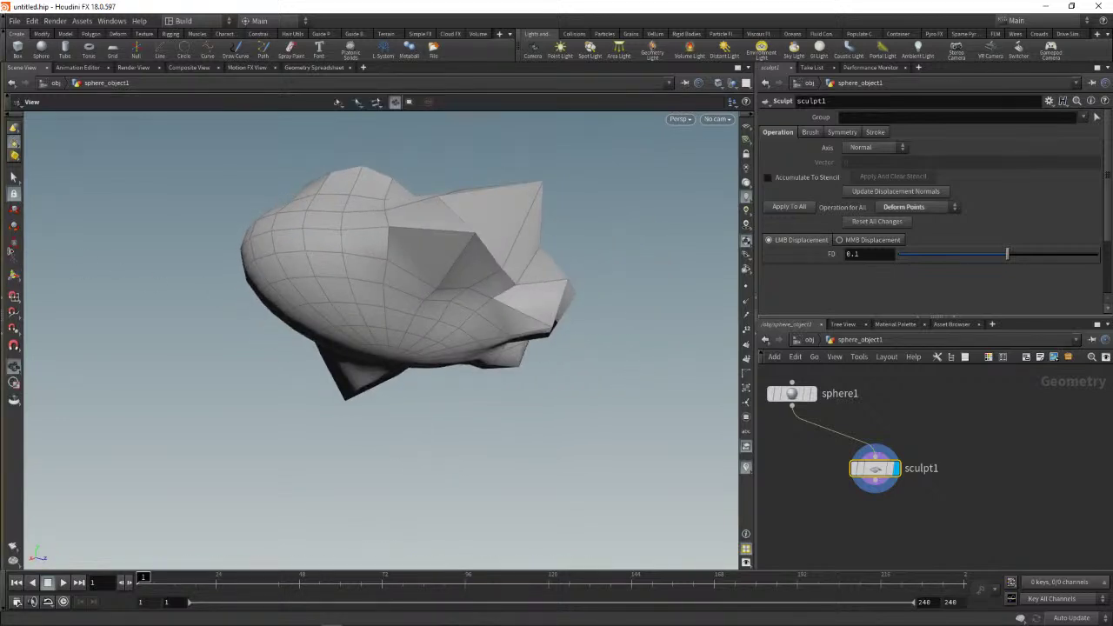
left_click(13, 275)
left_click_drag(346, 302, 261, 331, "shift")
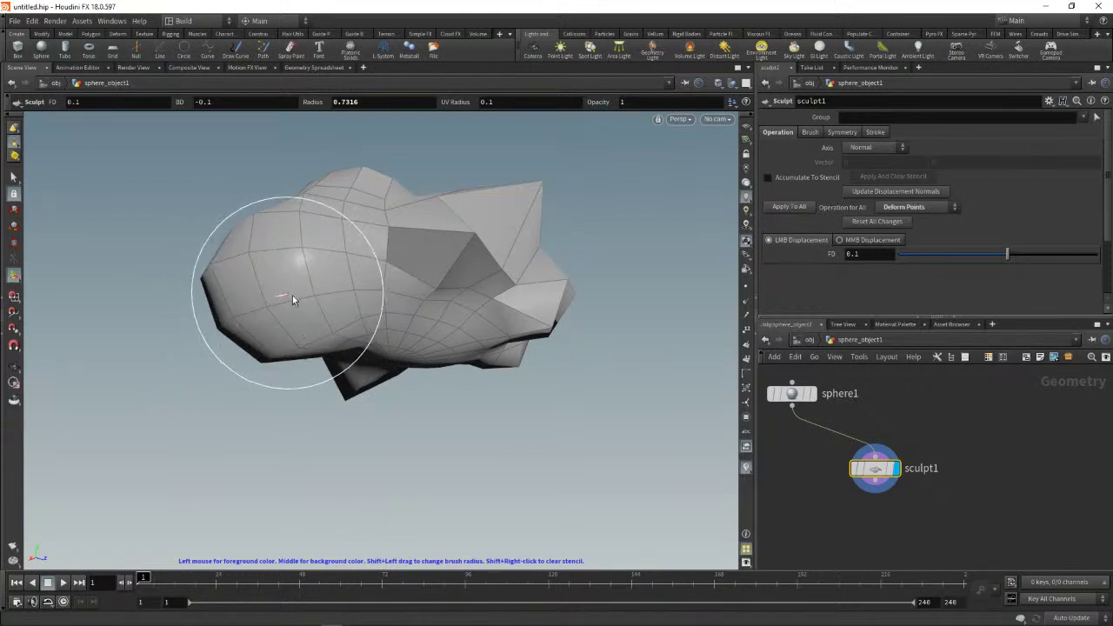
left_click_drag(292, 294, 304, 298)
mouse_move(197, 362)
left_mouse_down()
mouse_move(513, 364)
mouse_move(484, 364)
left_mouse_up()
- Rotate the view and push the top of the mesh into a rounder dome
key("Escape")
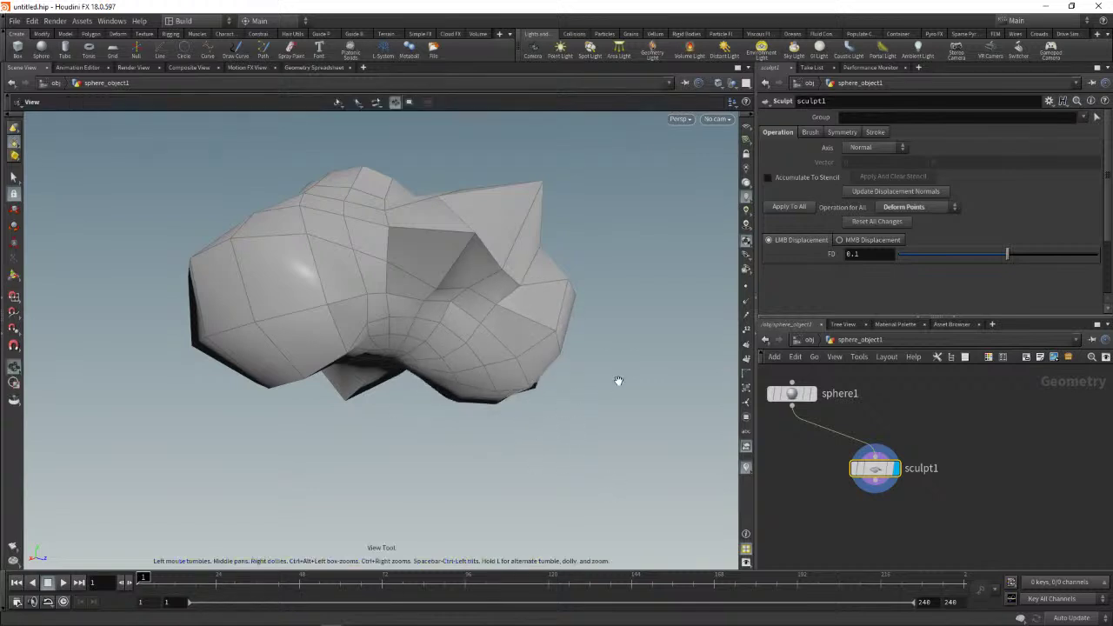
mouse_move(559, 439)
left_mouse_down()
mouse_move(525, 438)
mouse_move(544, 438)
left_mouse_up()
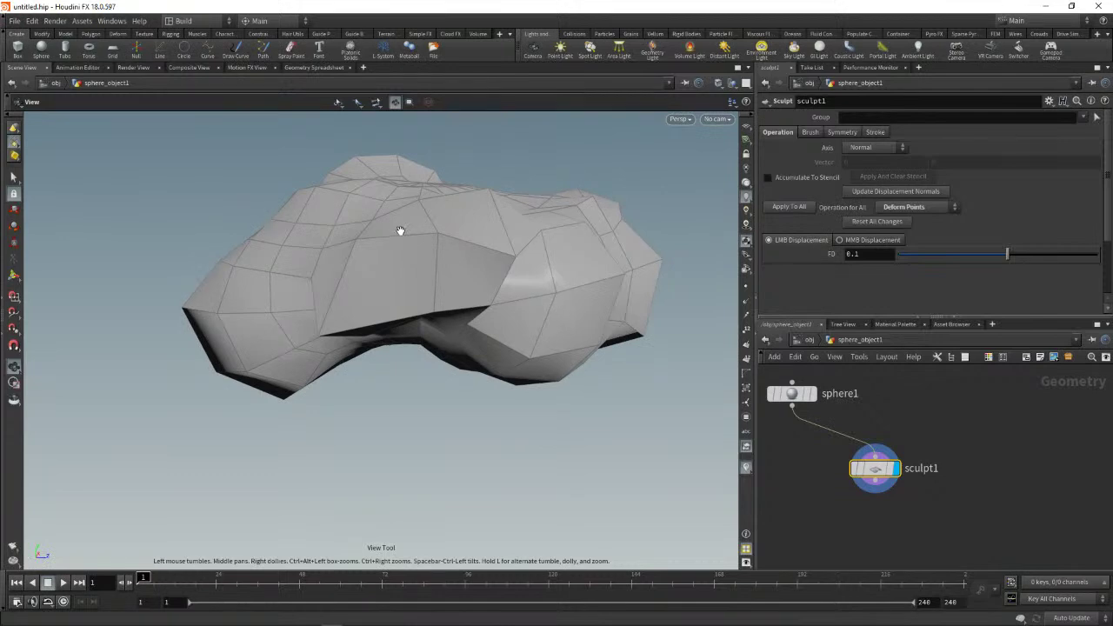
left_click(13, 275)
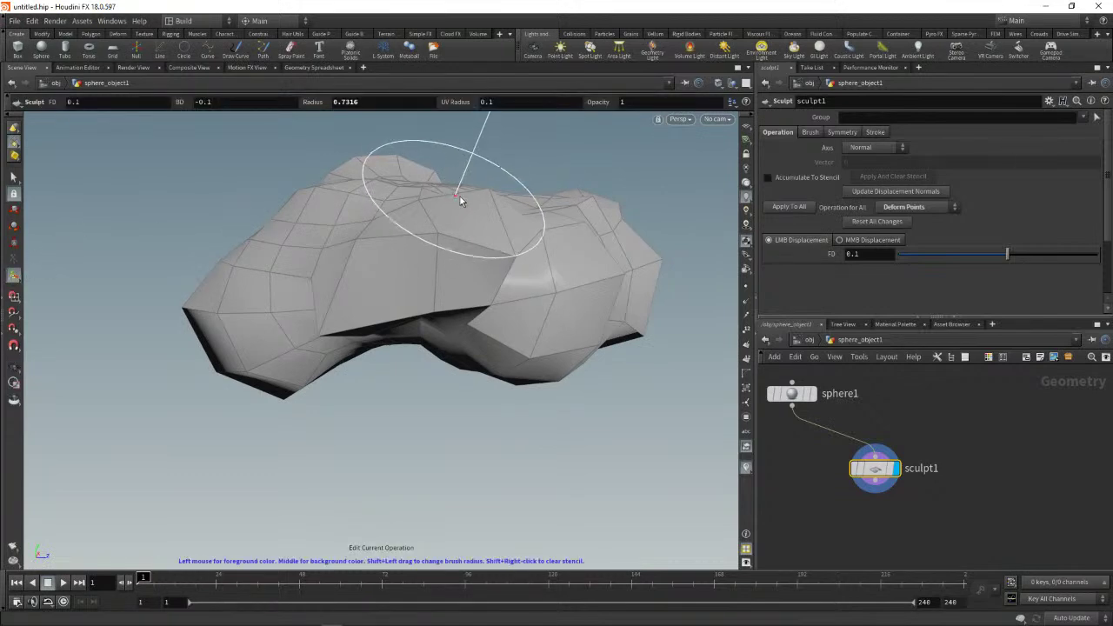
left_click_drag(460, 197, 456, 184)
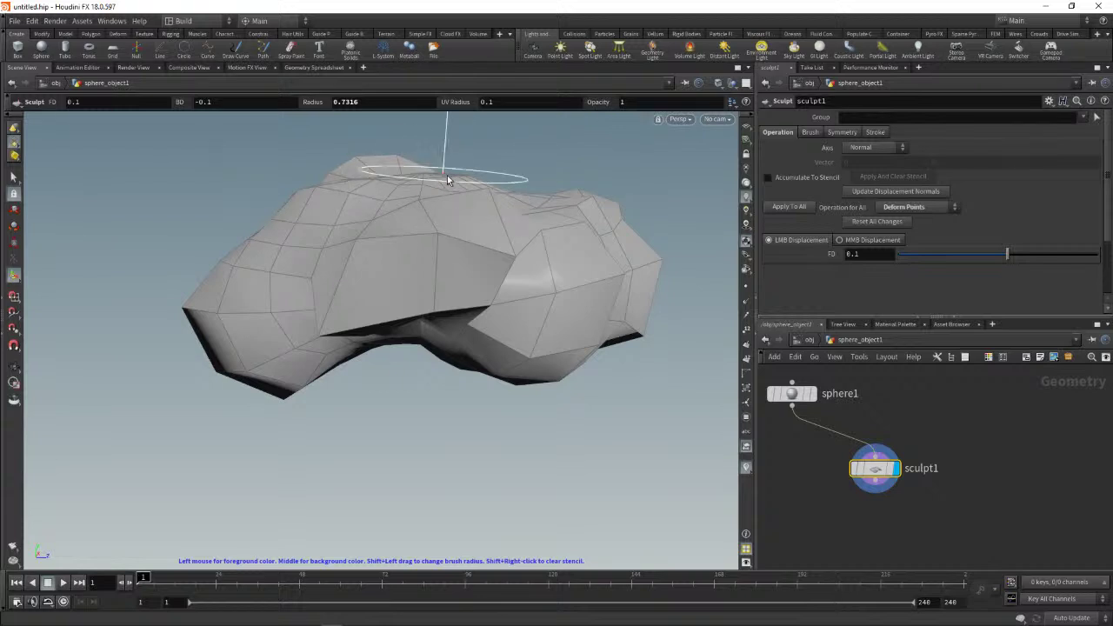
mouse_move(447, 177)
left_mouse_down()
mouse_move(460, 155)
mouse_move(468, 201)
mouse_move(502, 249)
mouse_move(644, 281)
mouse_move(368, 268)
mouse_move(413, 205)
mouse_move(671, 281)
mouse_move(596, 269)
mouse_move(629, 263)
left_mouse_up()
key("Escape")
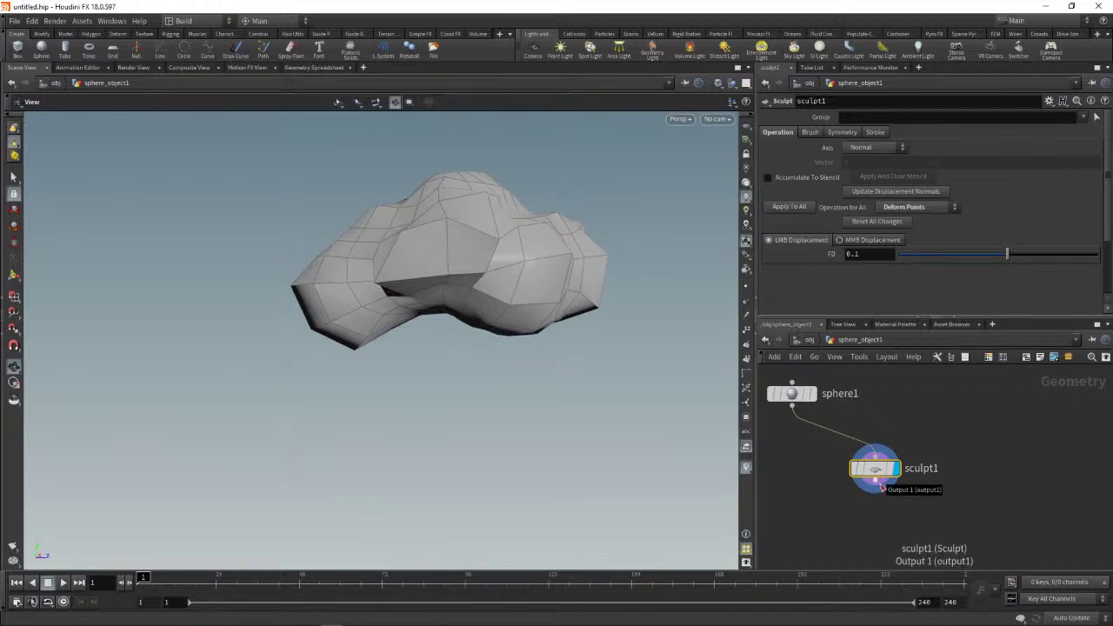
left_click_drag(881, 488, 968, 508)
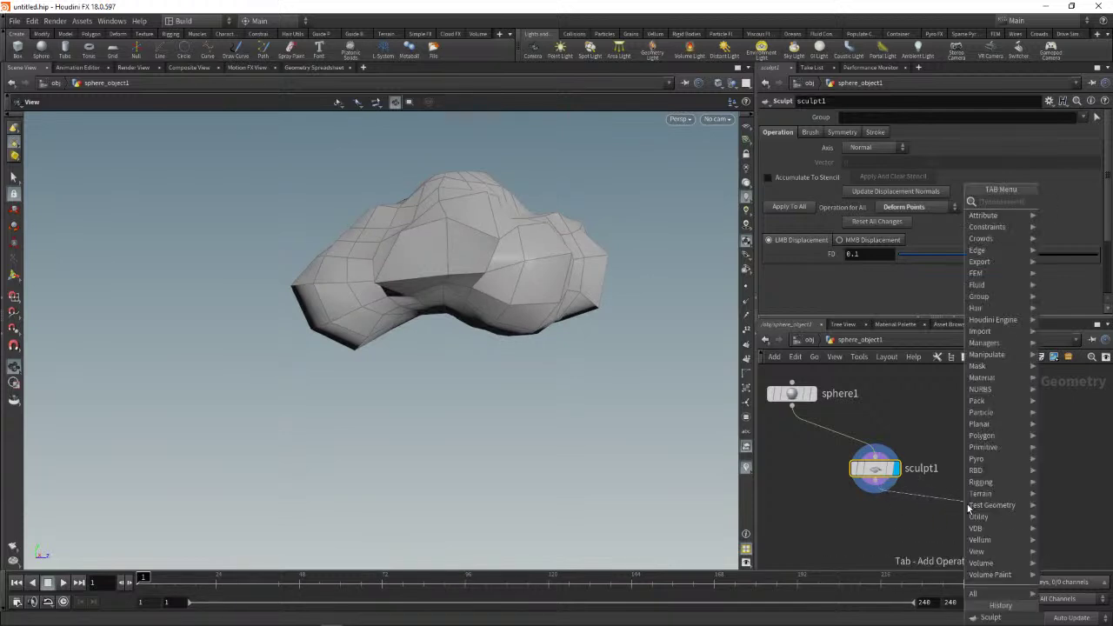
- Add a Subdivide node after sculpt1 and make it the displayed geometry
type("sub")
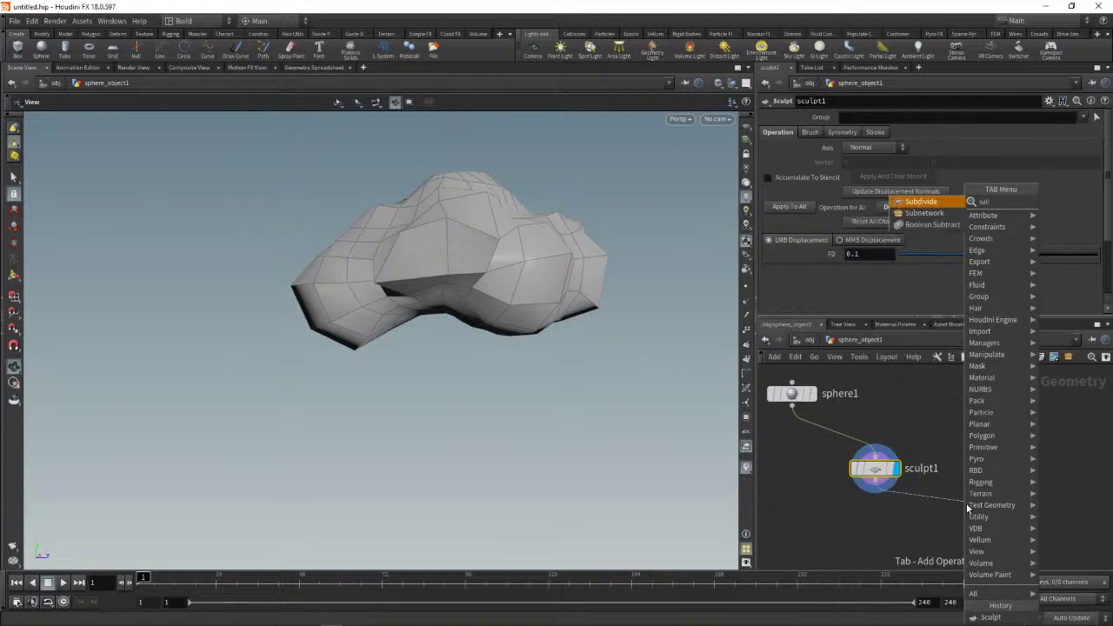
key("Return")
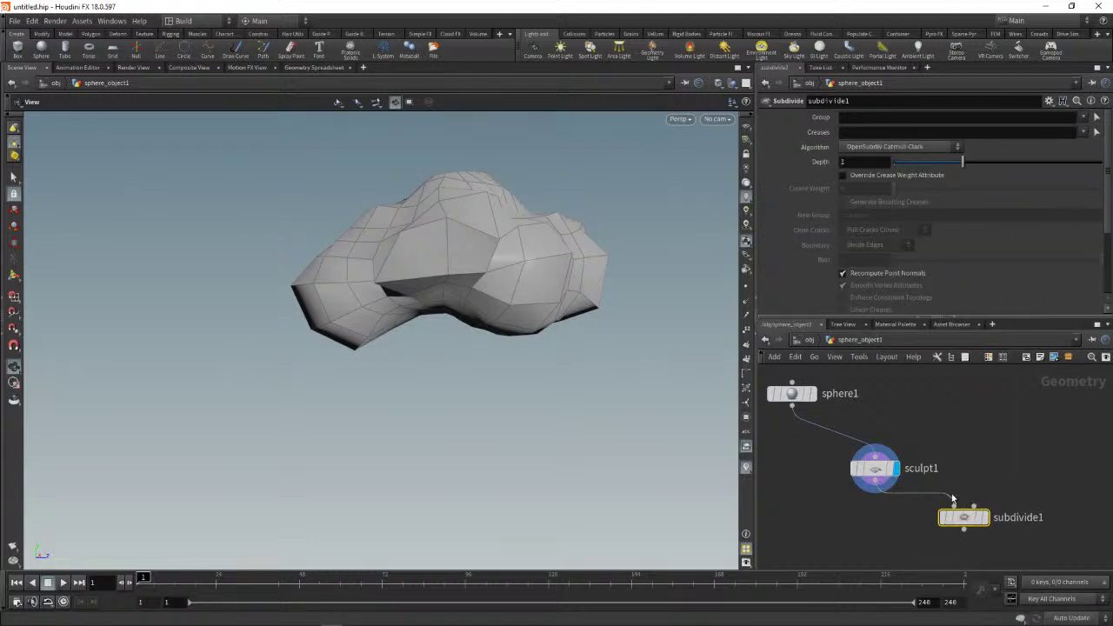
left_click(968, 508)
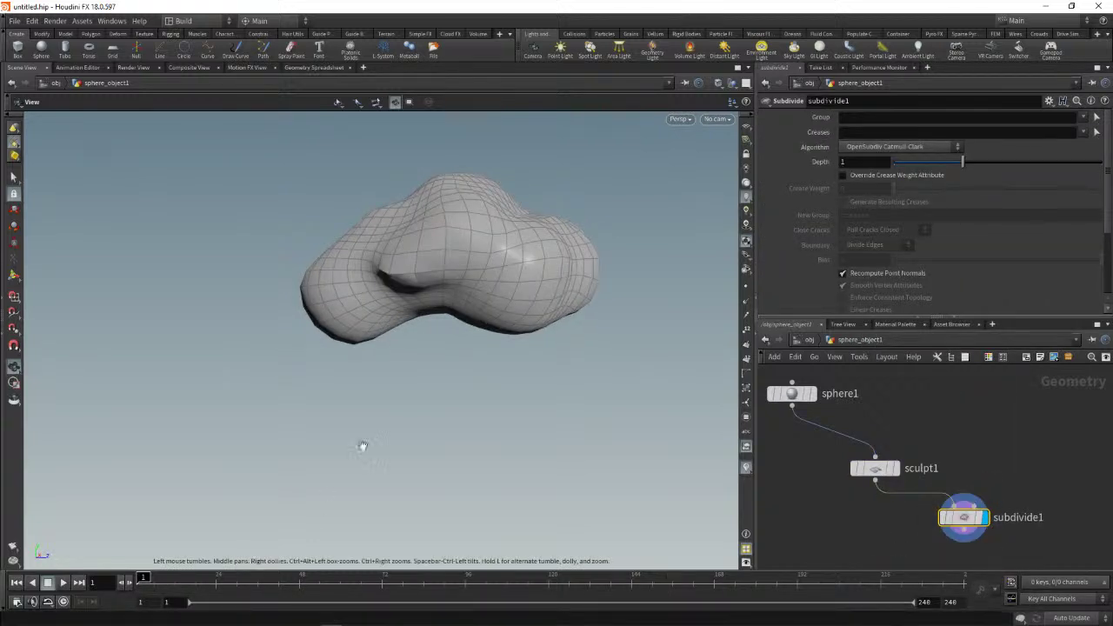
mouse_move(440, 403)
left_mouse_down()
mouse_move(588, 358)
mouse_move(557, 301)
mouse_move(530, 350)
left_mouse_up()
- Raise the subdivision depth from 1 to 2 and orbit around the denser mesh
left_click(14, 274)
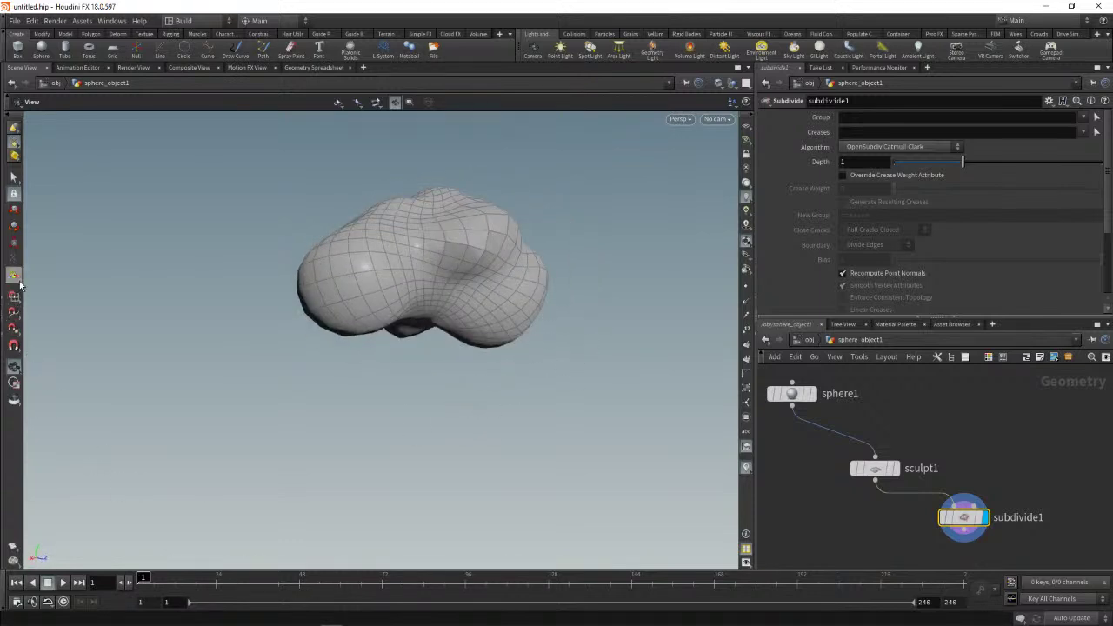
left_click_drag(92, 537, 122, 535)
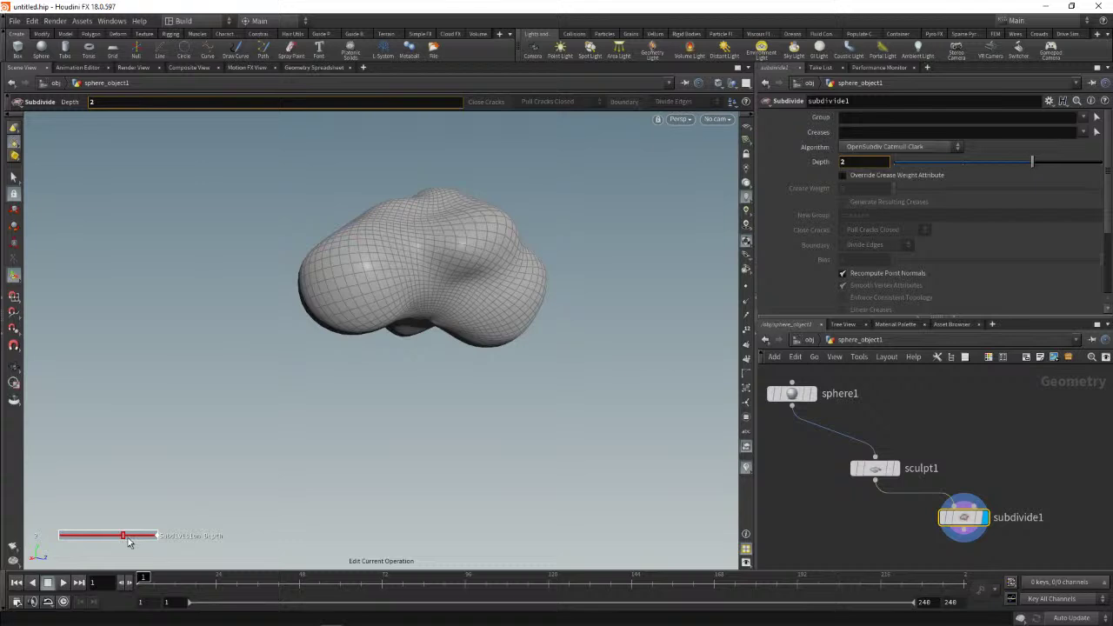
left_click(13, 367)
mouse_move(352, 386)
left_mouse_down()
mouse_move(403, 447)
mouse_move(331, 303)
mouse_move(519, 380)
mouse_move(447, 388)
left_mouse_up()
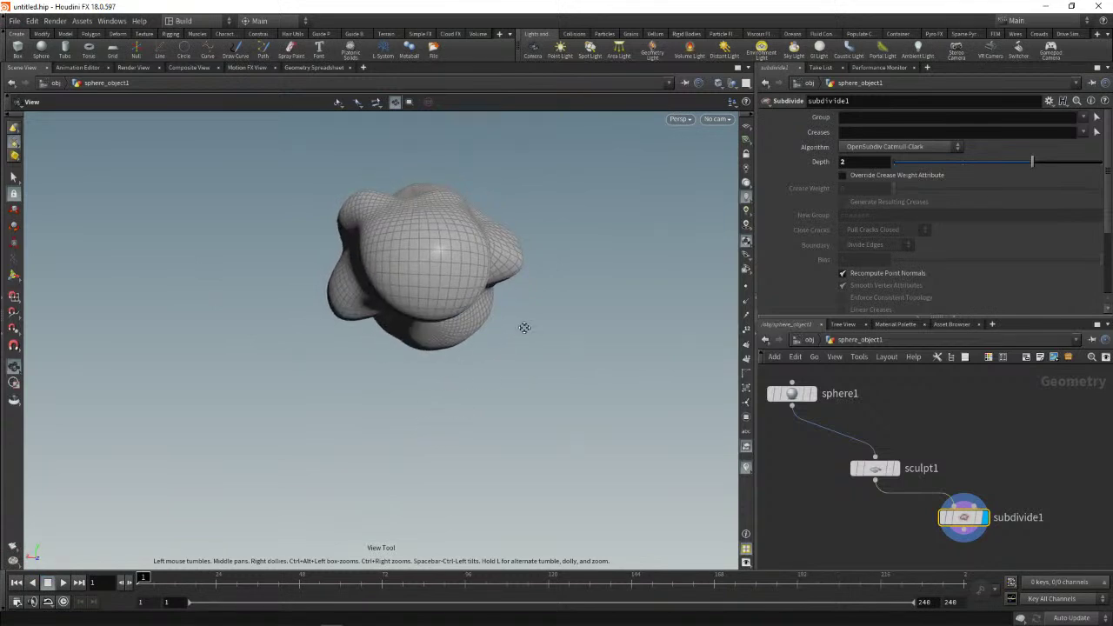
mouse_move(524, 326)
middle_mouse_down()
mouse_move(485, 420)
mouse_move(455, 438)
middle_mouse_up()
mouse_move(454, 438)
left_mouse_down()
mouse_move(635, 388)
mouse_move(530, 447)
mouse_move(291, 363)
mouse_move(364, 474)
mouse_move(472, 417)
mouse_move(633, 439)
mouse_move(479, 427)
mouse_move(447, 409)
mouse_move(465, 368)
mouse_move(309, 298)
mouse_move(192, 406)
mouse_move(333, 398)
mouse_move(566, 447)
mouse_move(588, 422)
mouse_move(487, 387)
mouse_move(437, 412)
mouse_move(511, 418)
left_mouse_up()
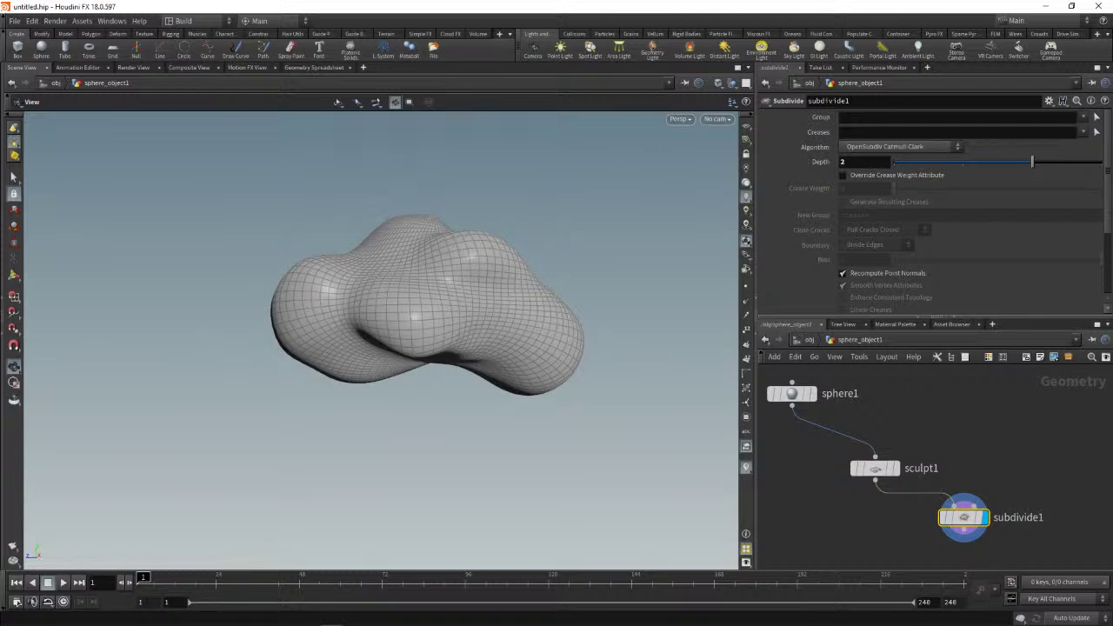
- Switch back to Houdini and return to the obj level showing sphere_object1
key("alt+Tab")
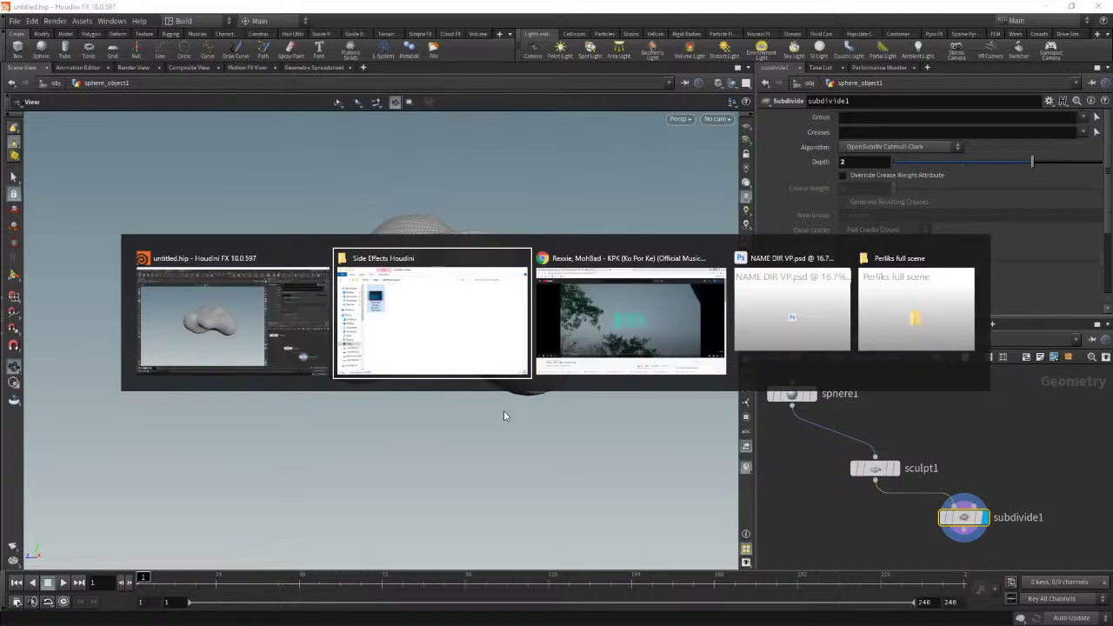
key("alt+Tab")
key("alt+Tab")
key("alt+Tab")
key("alt+Tab")
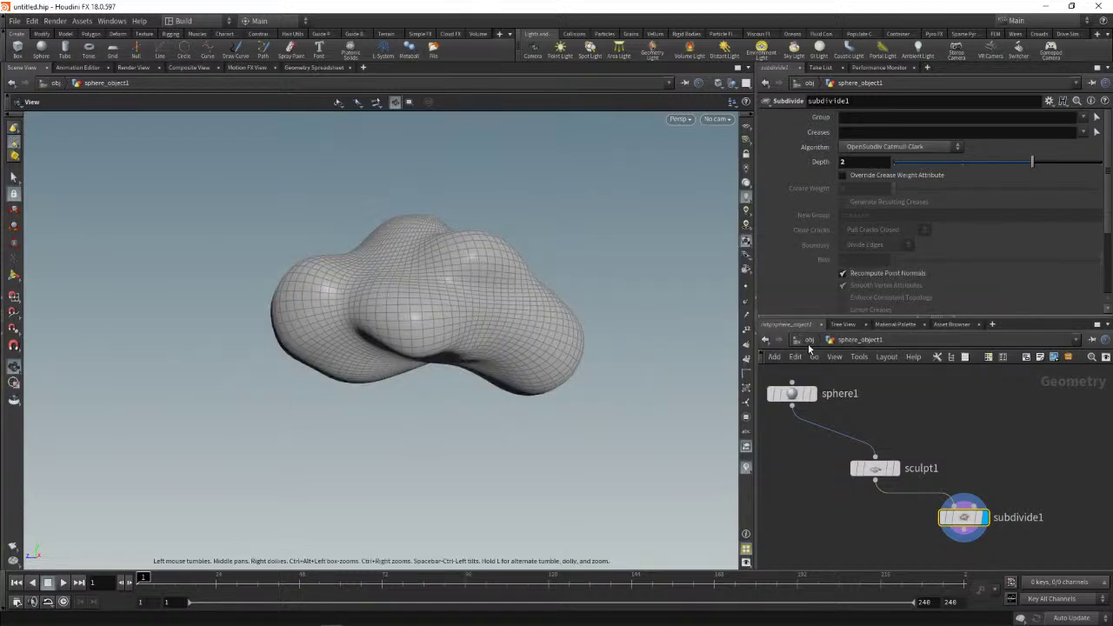
left_click(810, 340)
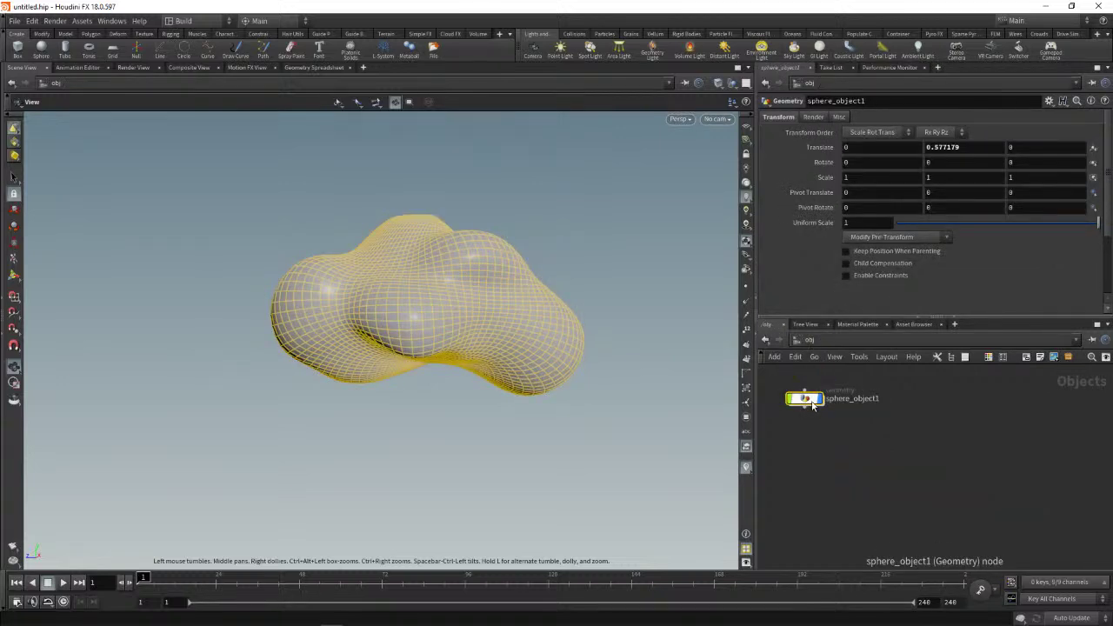
- Apply Cloud Rig from the Cloud FX shelf, creating cloud_from_sphere_object1 and skylight1
left_click(476, 34)
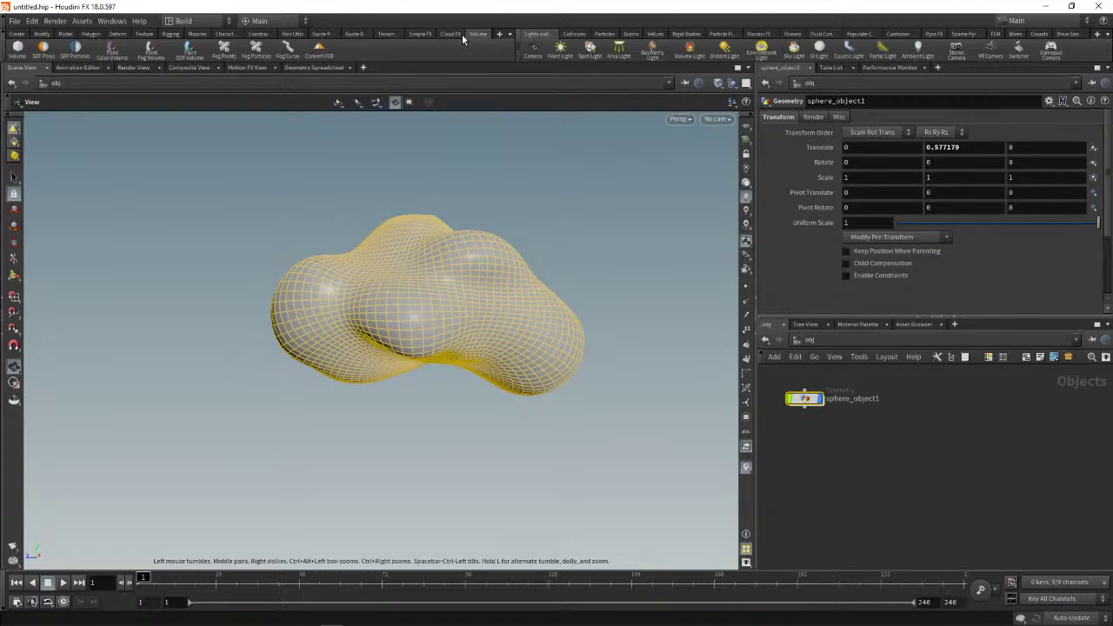
left_click(451, 34)
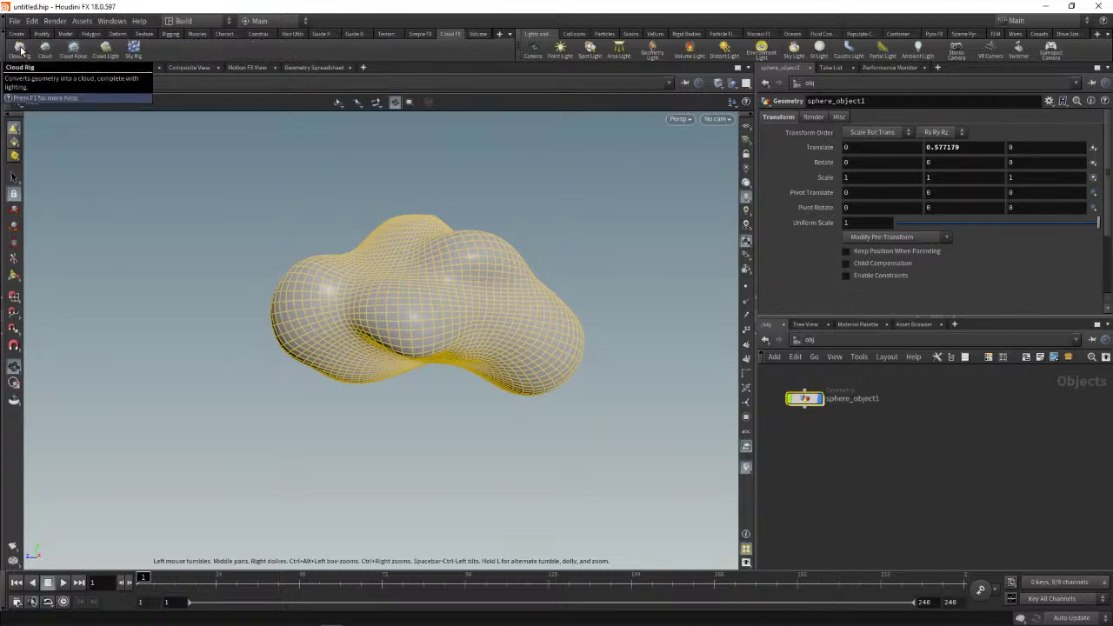
left_click(20, 49)
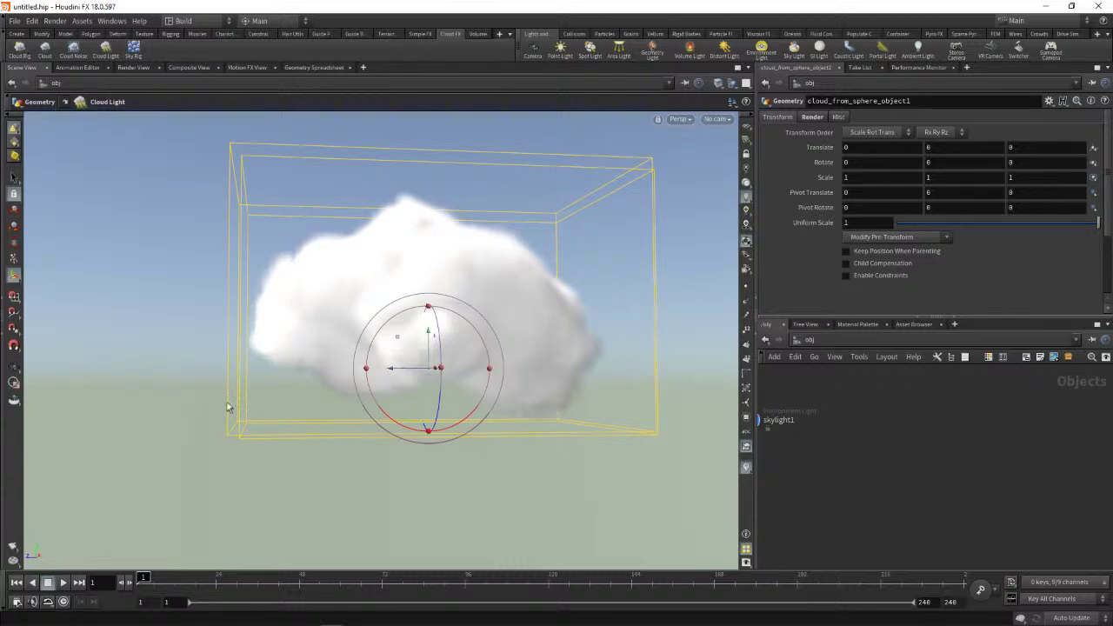
- Orbit the cloud, then dive into cloud_from_sphere_object1 and frame its cloud_source, cloud1, cloudnoise1 and cloudlight1 nodes
left_click(14, 366)
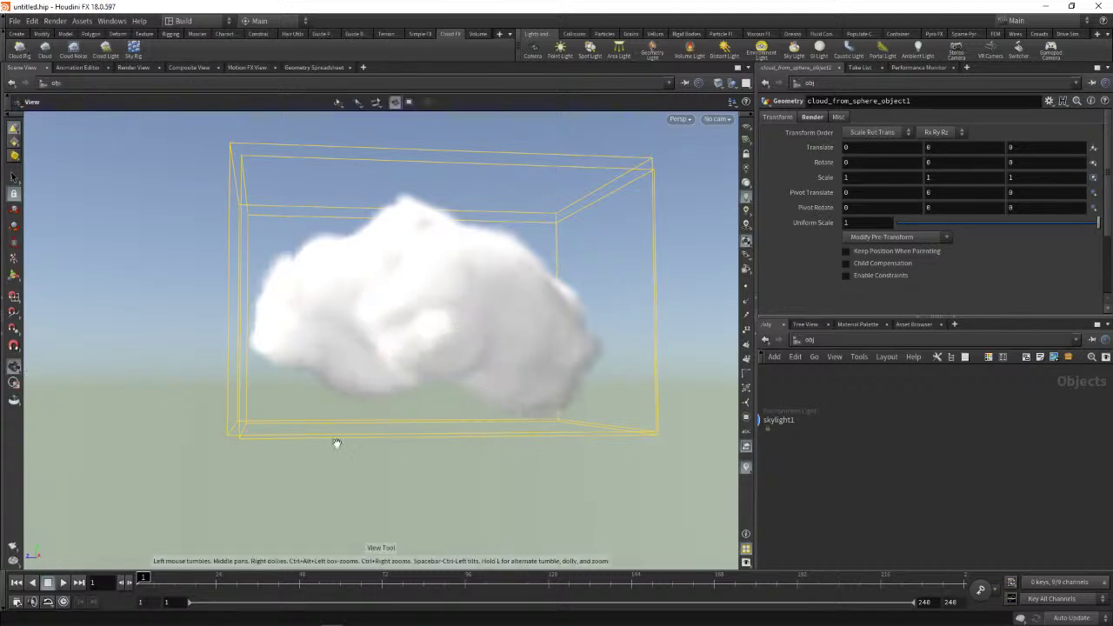
mouse_move(337, 444)
left_mouse_down()
mouse_move(542, 427)
mouse_move(740, 479)
mouse_move(633, 449)
left_mouse_up()
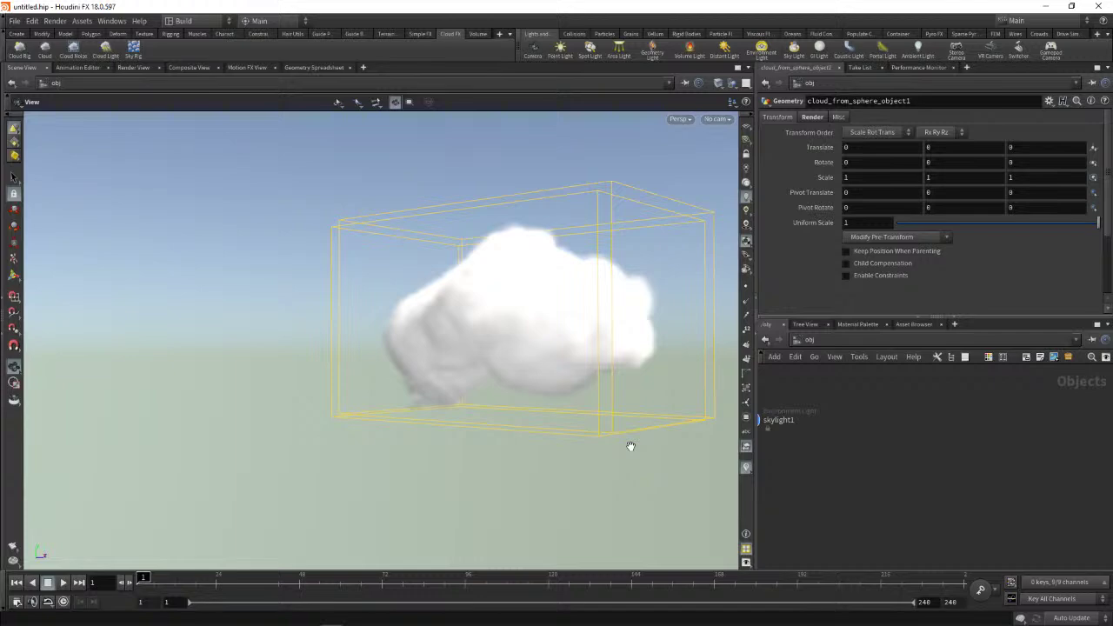
mouse_move(430, 479)
left_mouse_down()
mouse_move(325, 447)
mouse_move(223, 462)
mouse_move(204, 453)
left_mouse_up()
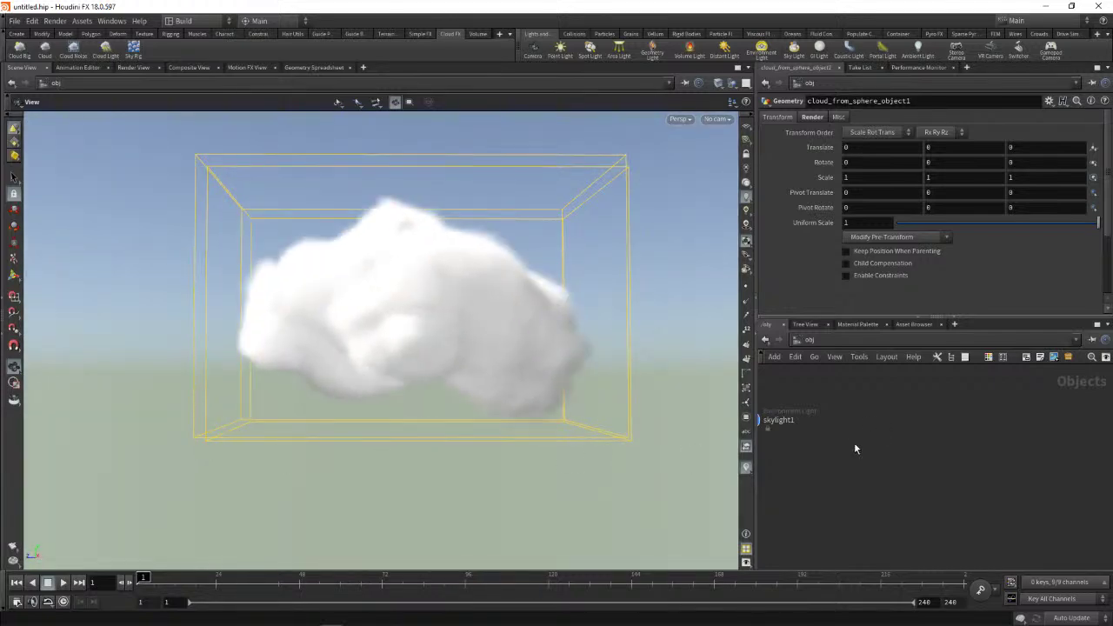
key("h")
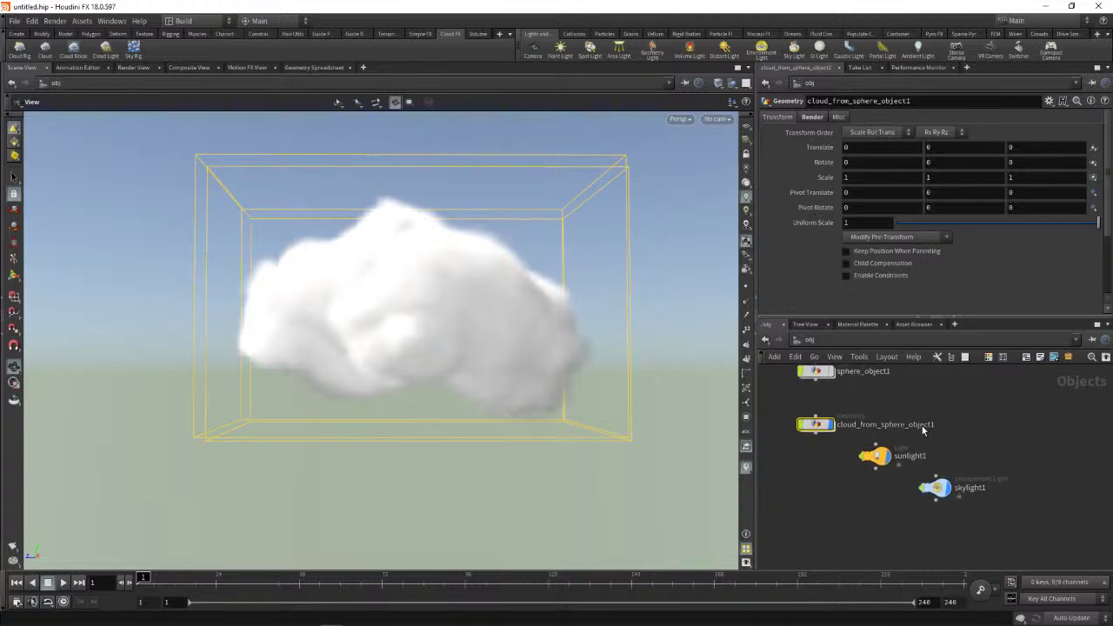
mouse_move(460, 354)
left_mouse_down()
mouse_move(464, 427)
mouse_move(537, 458)
mouse_move(492, 447)
mouse_move(504, 382)
mouse_move(446, 343)
mouse_move(528, 410)
mouse_move(537, 438)
mouse_move(562, 408)
mouse_move(547, 406)
left_mouse_up()
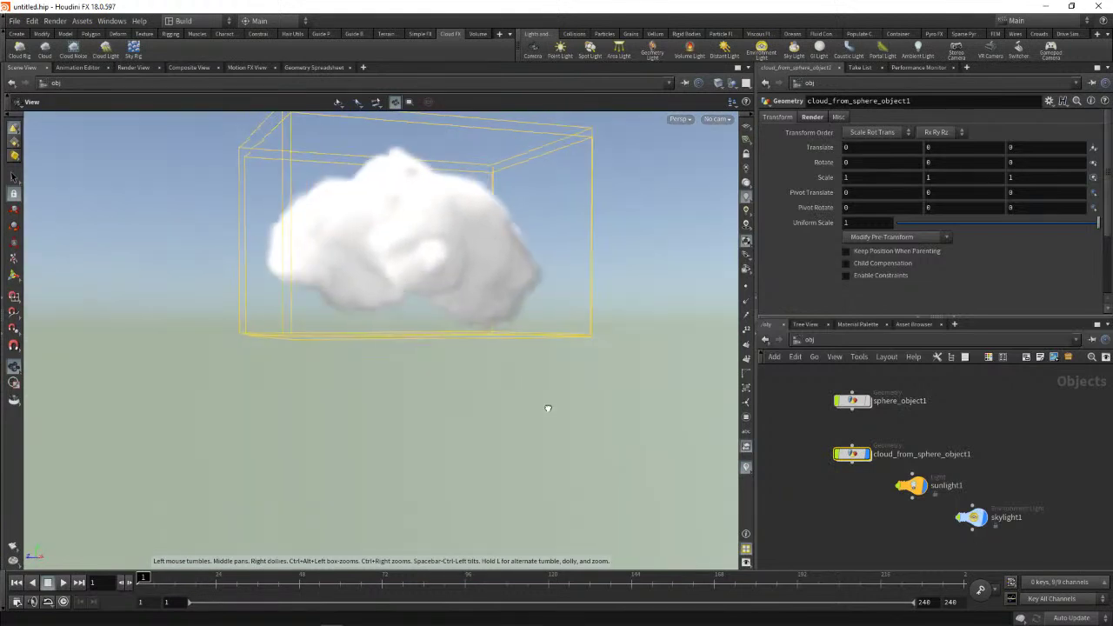
double_click(858, 455)
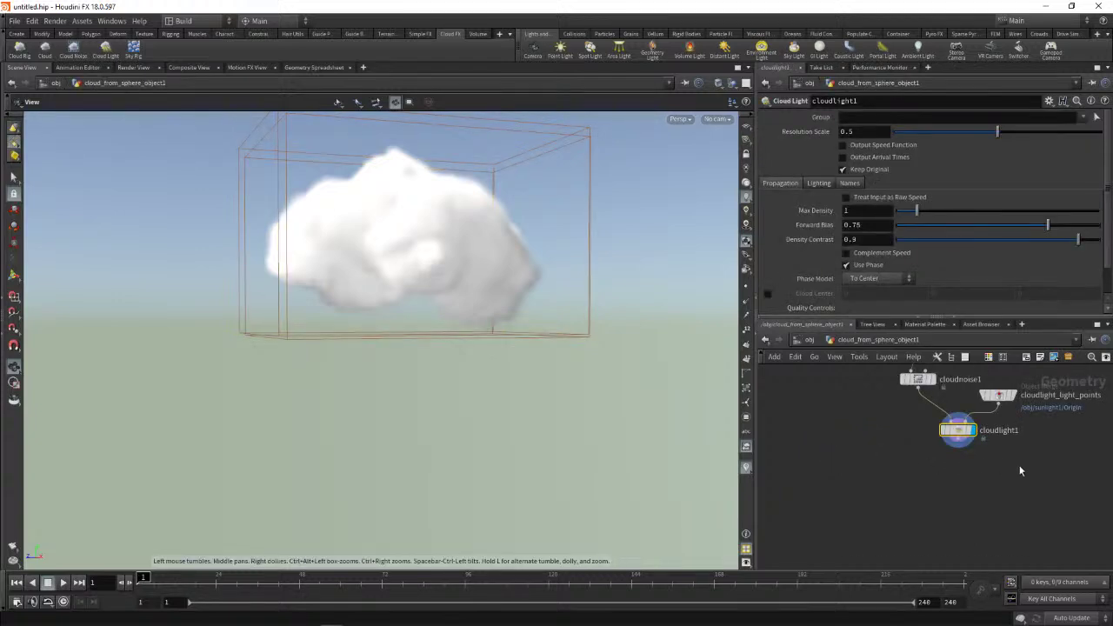
key("h")
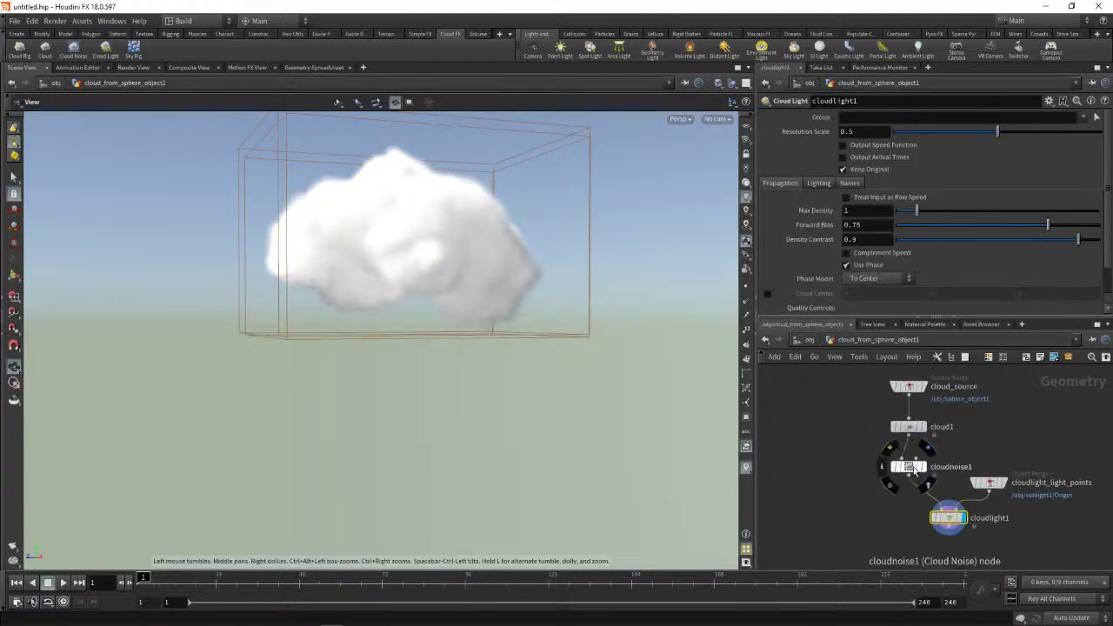
- Set cloud1's Uniform Sampling Divs to 200 and orbit to inspect the denser cloud
left_click(909, 426)
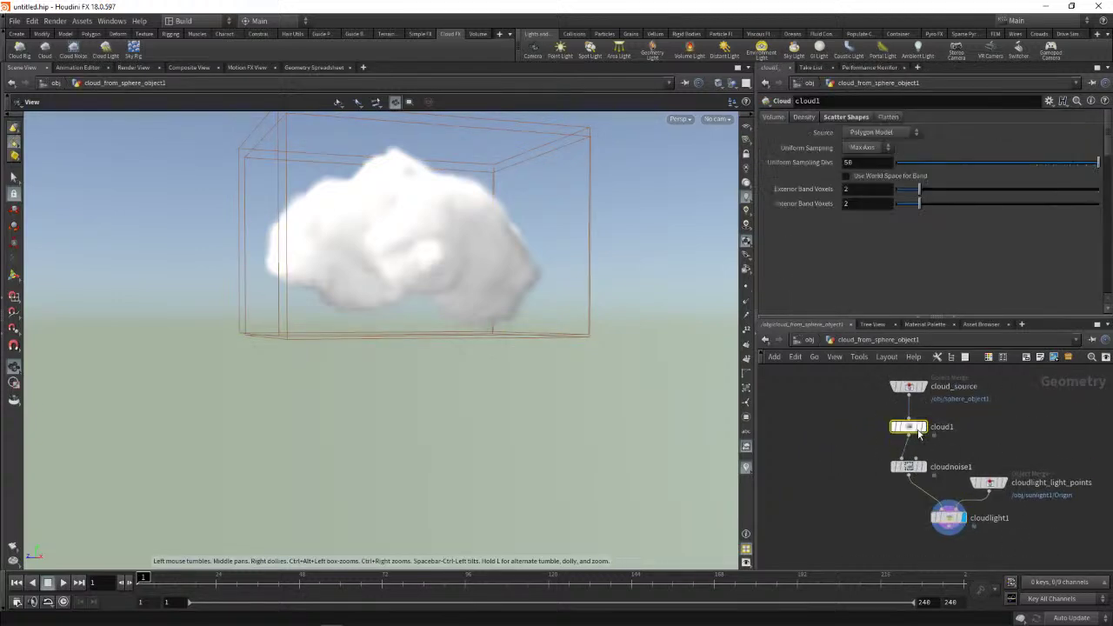
double_click(851, 161)
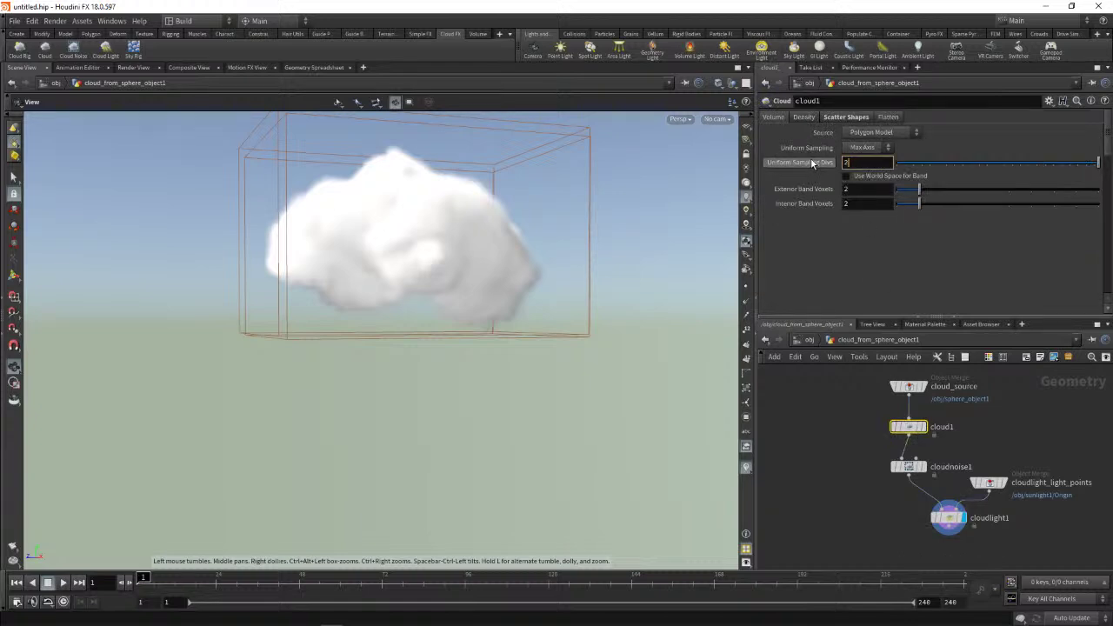
type("200")
key("Return")
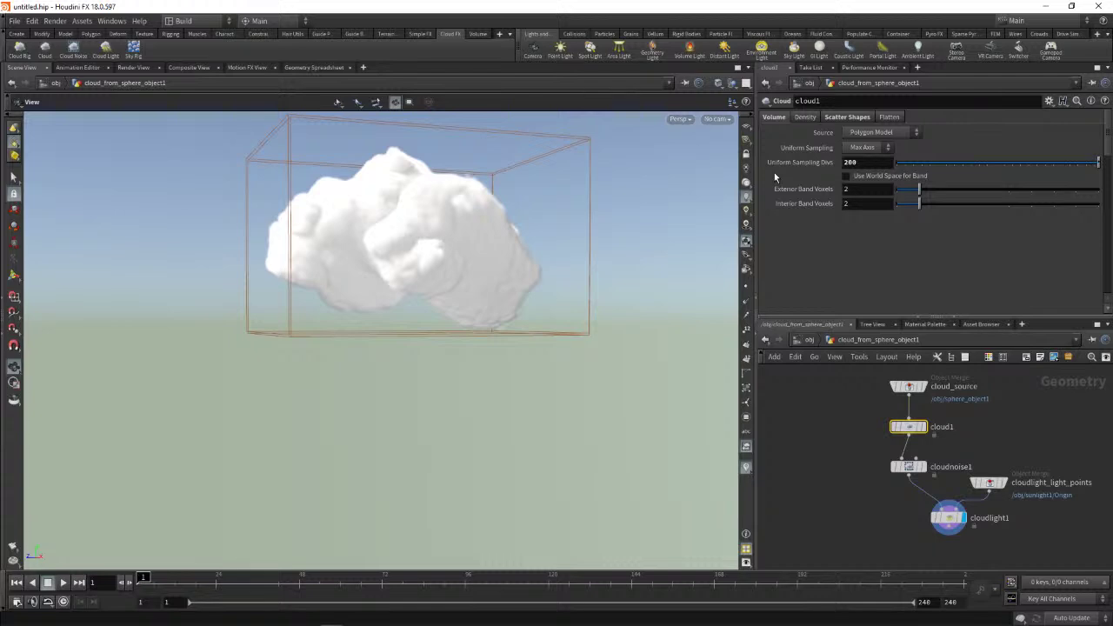
mouse_move(512, 365)
left_mouse_down("alt")
mouse_move(485, 421)
mouse_move(415, 447)
left_mouse_up("alt")
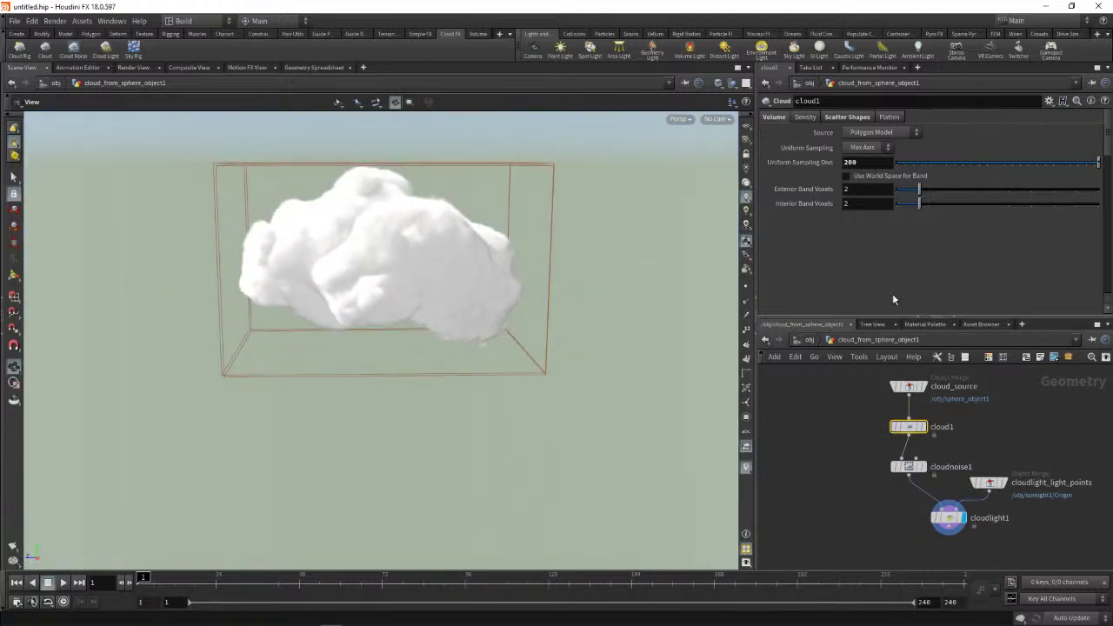
- Give cloudnoise1 a Roughness of 0.765 and an Element Size of 0.31
left_click(913, 469)
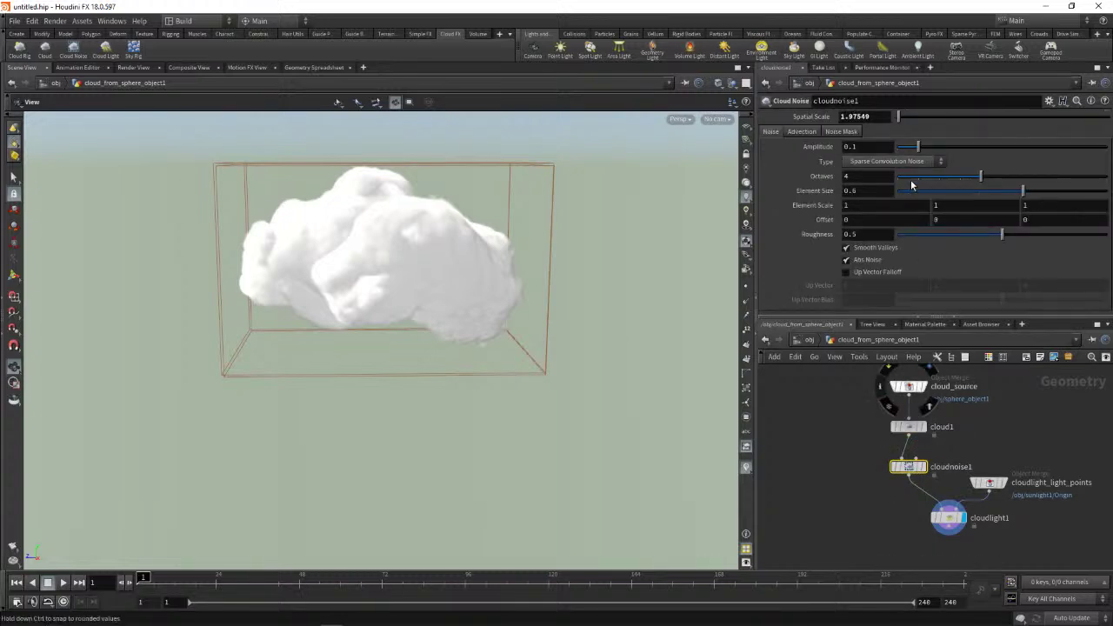
left_click(1044, 235)
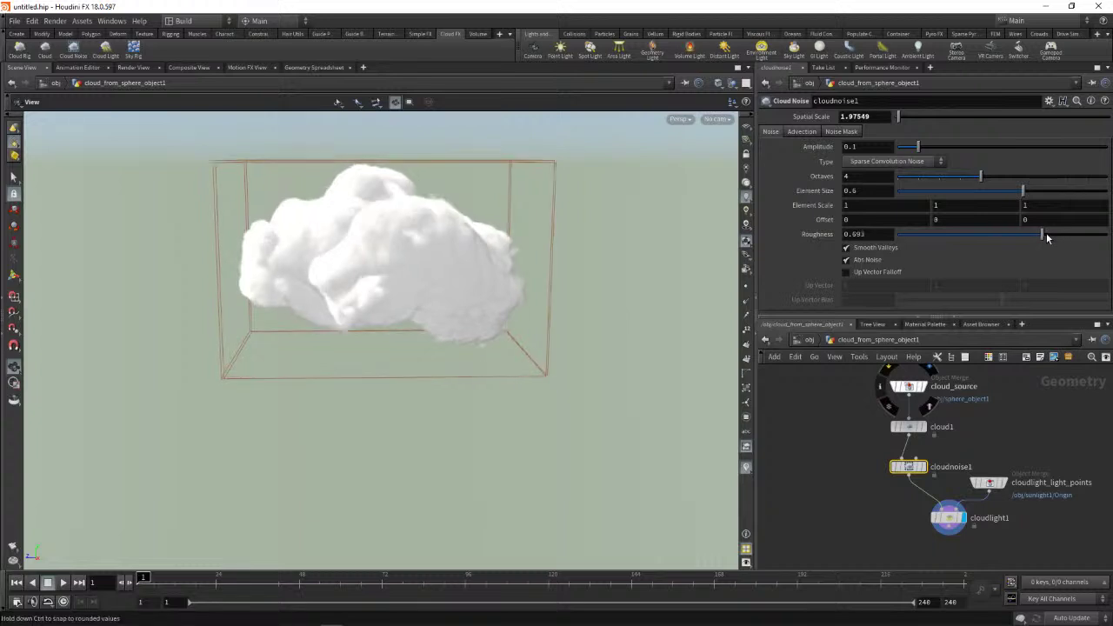
left_click_drag(1047, 237, 974, 240)
left_click_drag(973, 236, 1061, 236)
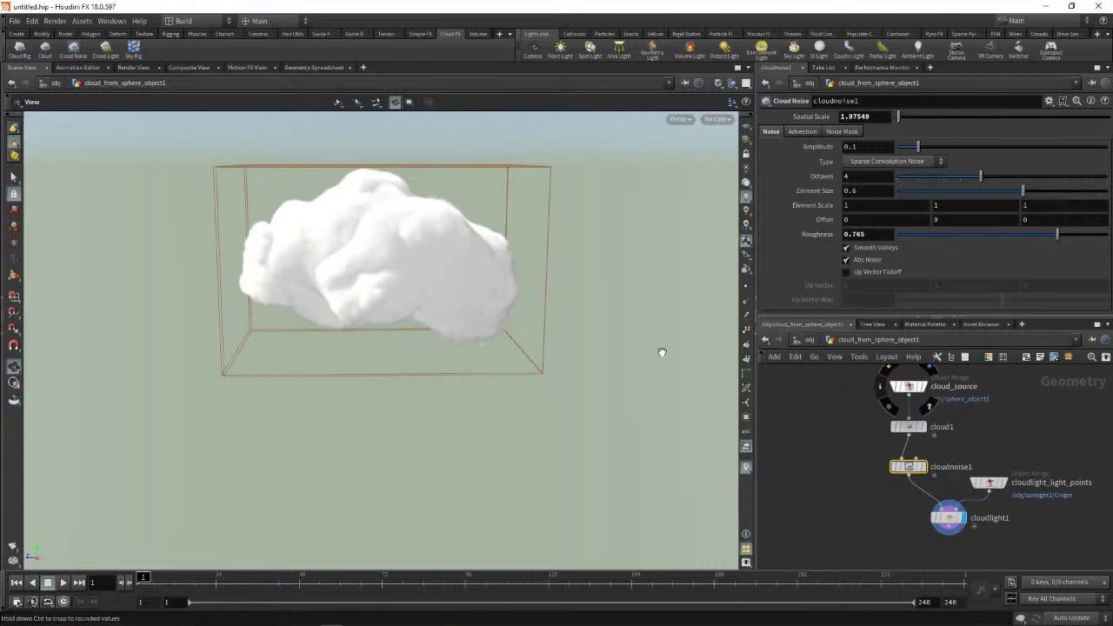
mouse_move(504, 356)
left_mouse_down()
mouse_move(558, 355)
mouse_move(548, 340)
left_mouse_up()
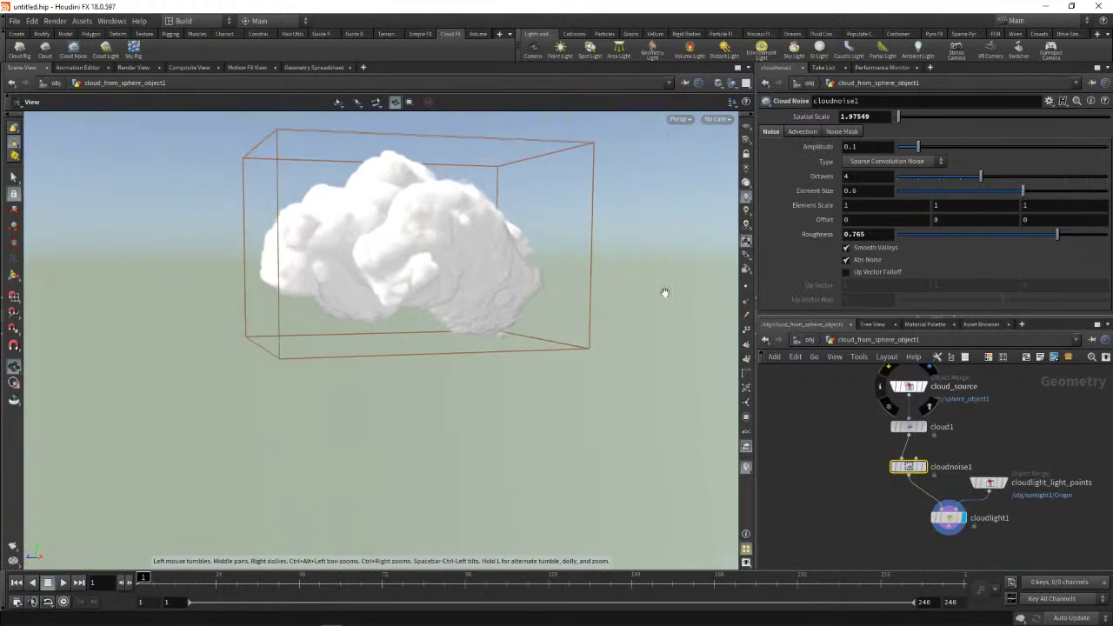
left_click(968, 191)
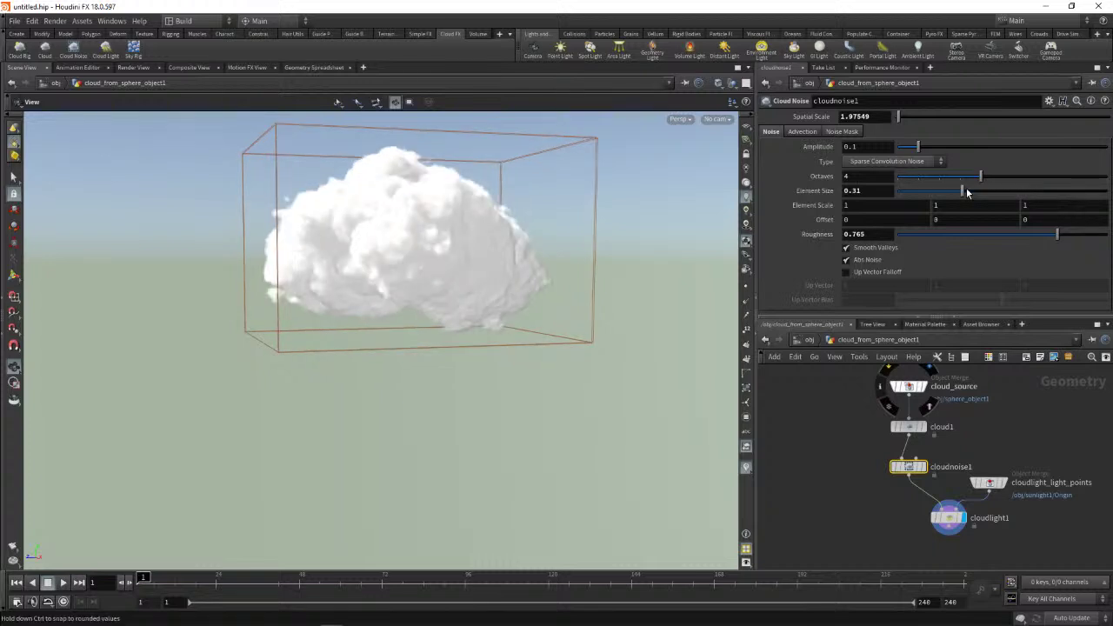
mouse_move(492, 347)
left_mouse_down()
mouse_move(604, 357)
mouse_move(591, 304)
mouse_move(529, 293)
mouse_move(467, 301)
mouse_move(468, 318)
mouse_move(477, 315)
left_mouse_up()
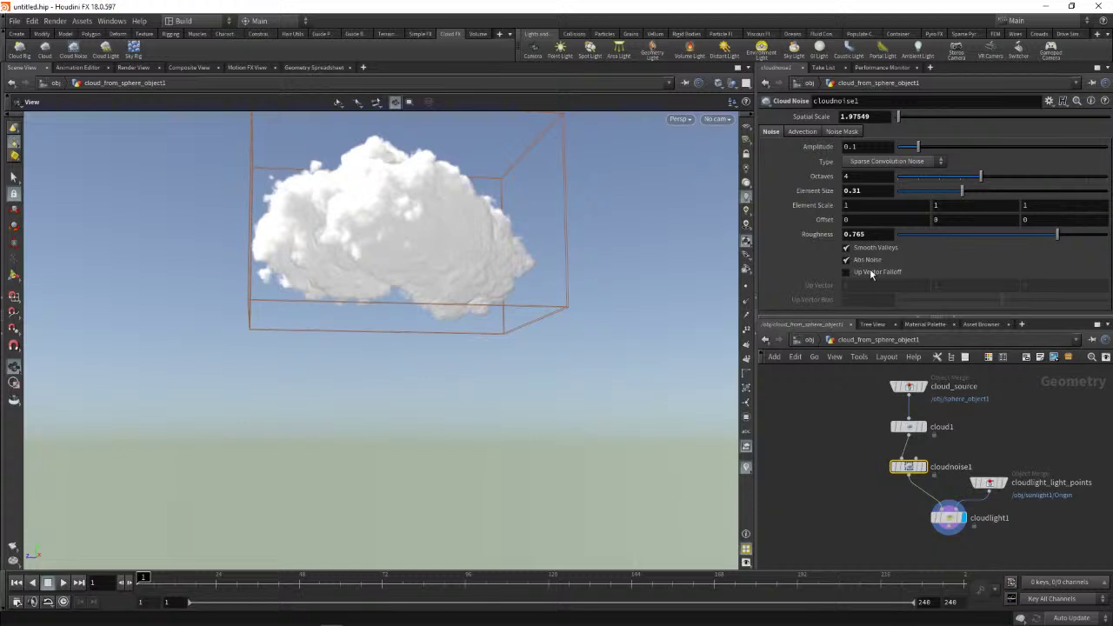
- Raise cloudnoise1's Octaves from 4 to 5
mouse_move(240, 378)
left_mouse_down()
mouse_move(249, 416)
mouse_move(386, 385)
mouse_move(230, 386)
left_mouse_up()
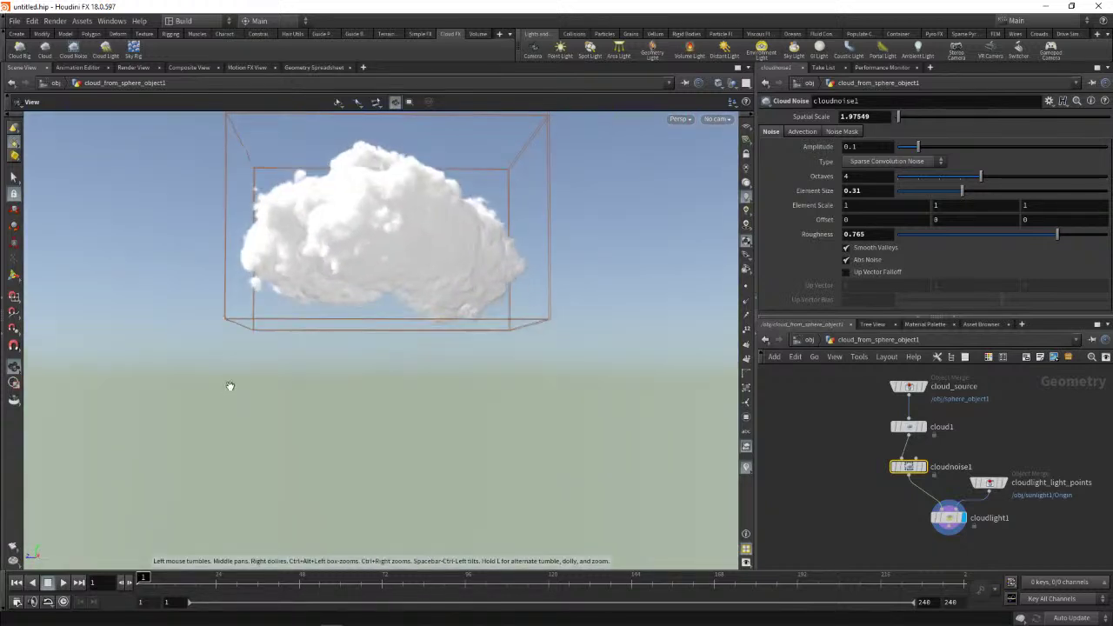
left_click(1009, 180)
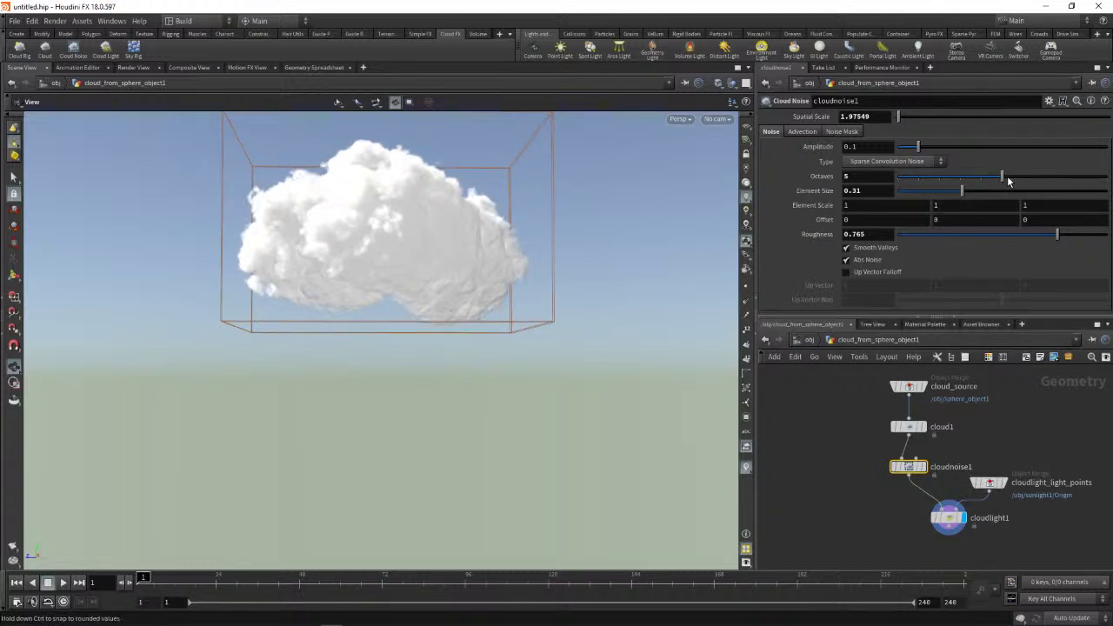
mouse_move(467, 360)
left_mouse_down()
mouse_move(480, 377)
mouse_move(538, 392)
mouse_move(449, 365)
mouse_move(597, 314)
mouse_move(470, 323)
mouse_move(464, 375)
mouse_move(497, 380)
left_mouse_up()
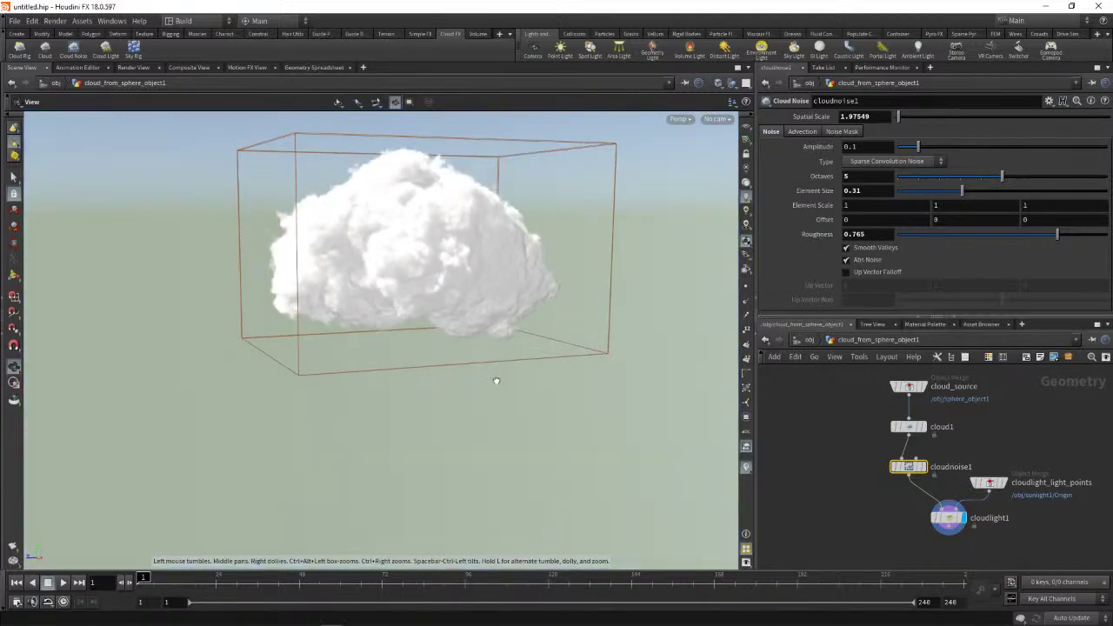
- Set the cloud noise Amplitude to exactly 0.2
left_click(954, 146)
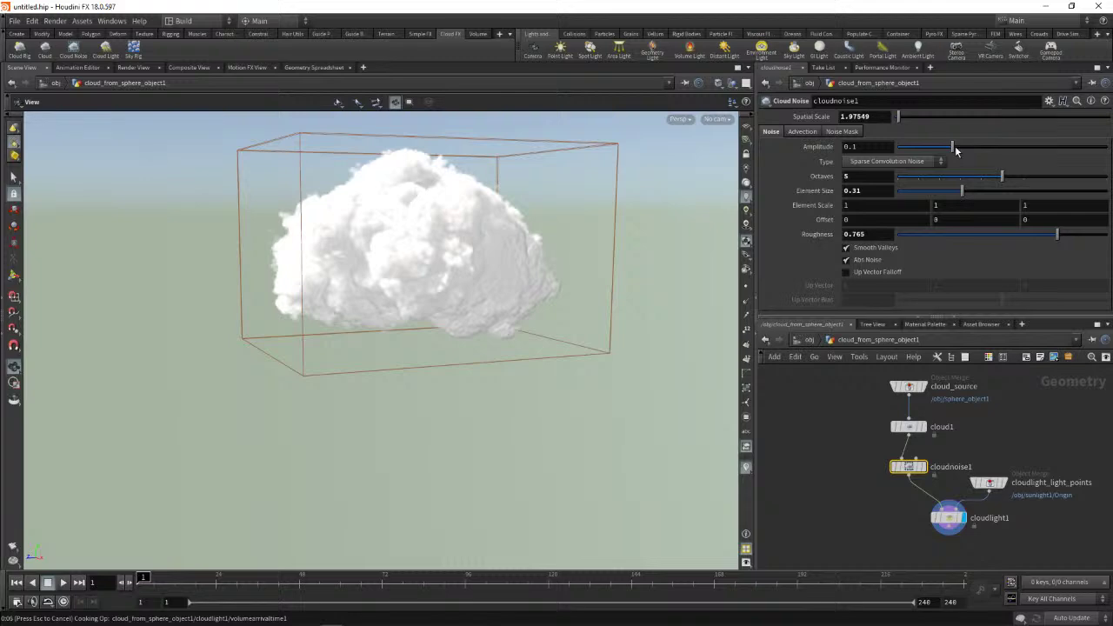
mouse_move(707, 235)
left_mouse_down()
mouse_move(488, 424)
mouse_move(562, 345)
mouse_move(597, 273)
mouse_move(545, 309)
mouse_move(539, 287)
left_mouse_up()
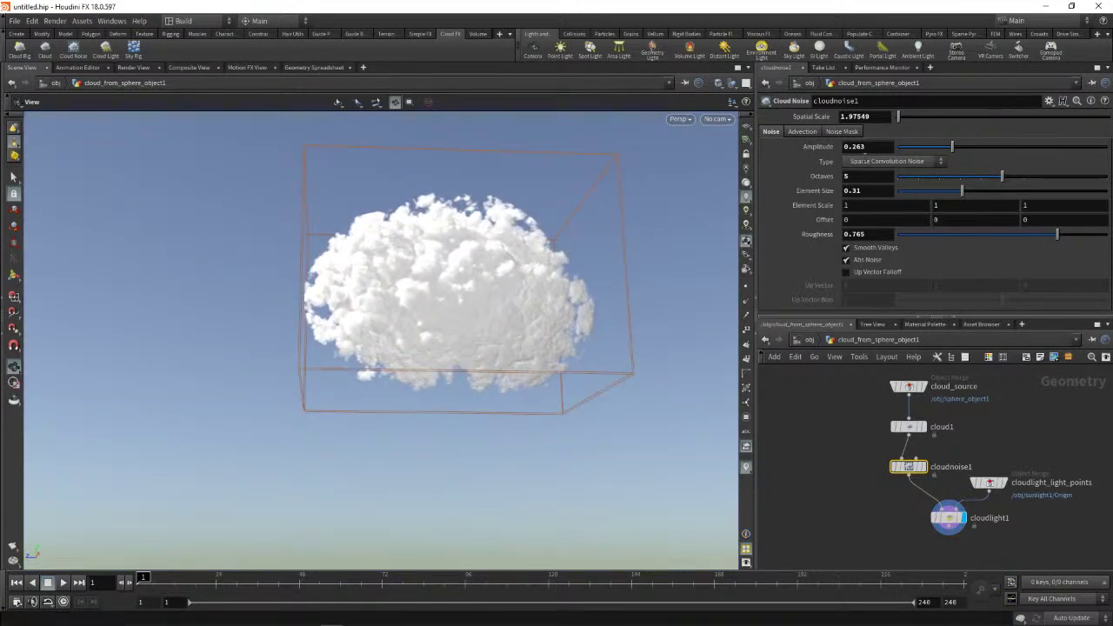
left_click_drag(857, 146, 875, 148)
key("BackSpace")
key("Return")
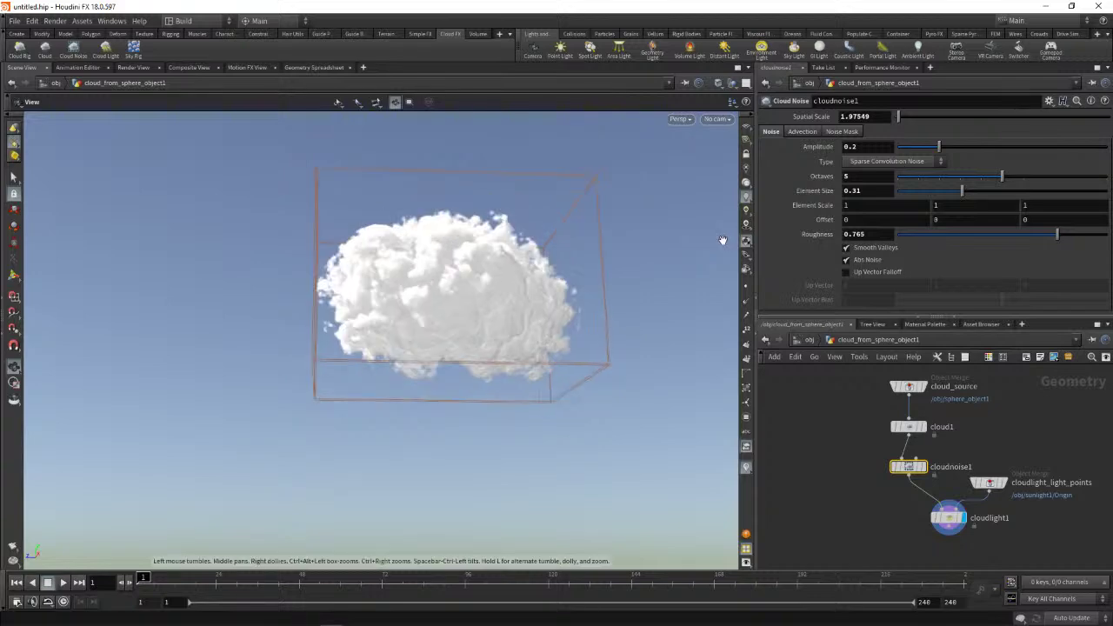
mouse_move(400, 473)
left_mouse_down()
mouse_move(472, 465)
mouse_move(385, 472)
mouse_move(502, 502)
mouse_move(368, 464)
mouse_move(322, 465)
mouse_move(417, 392)
mouse_move(462, 437)
left_mouse_up()
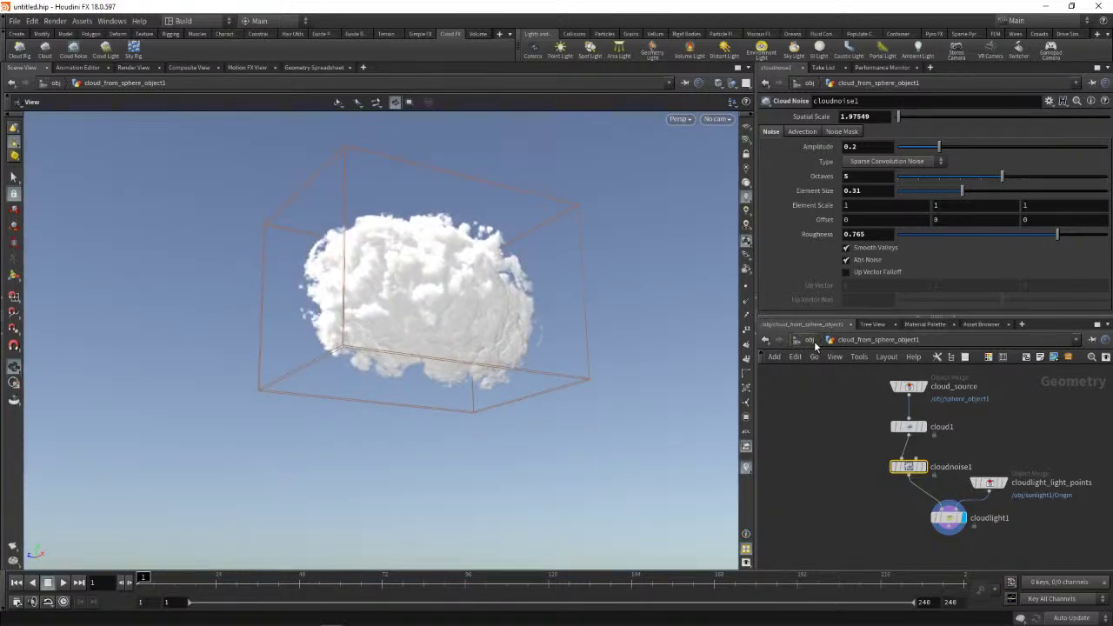
- Return to the /obj level and orbit around the cloud
left_click(809, 339)
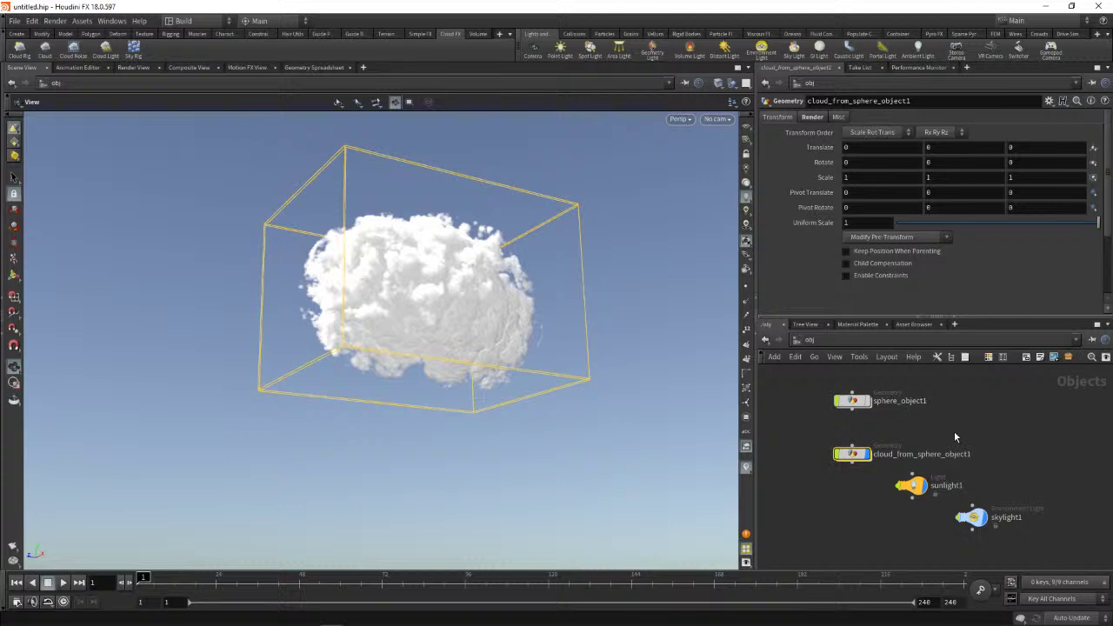
mouse_move(564, 317)
left_mouse_down()
mouse_move(527, 391)
mouse_move(529, 365)
left_mouse_up()
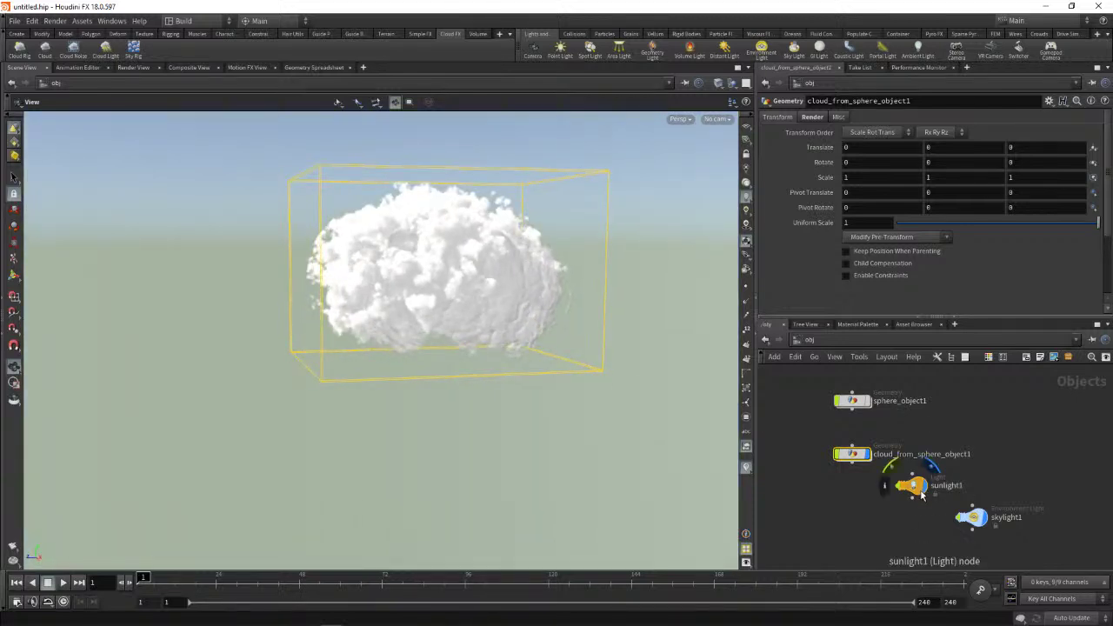
- Add an area light, arealight1, and end back at object level
left_click(619, 50)
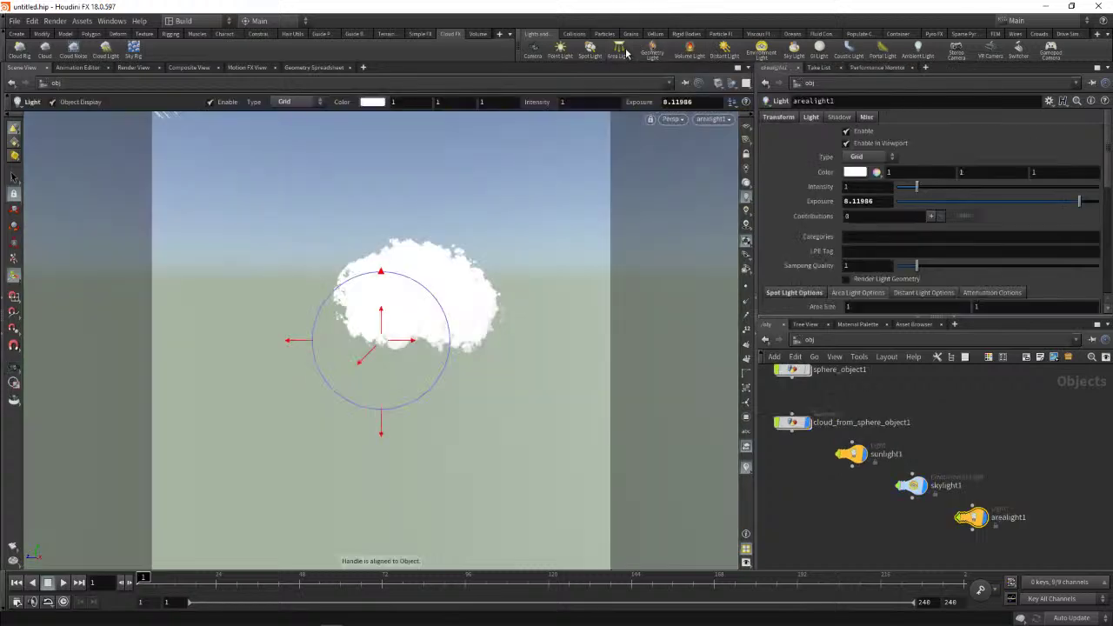
double_click(795, 423)
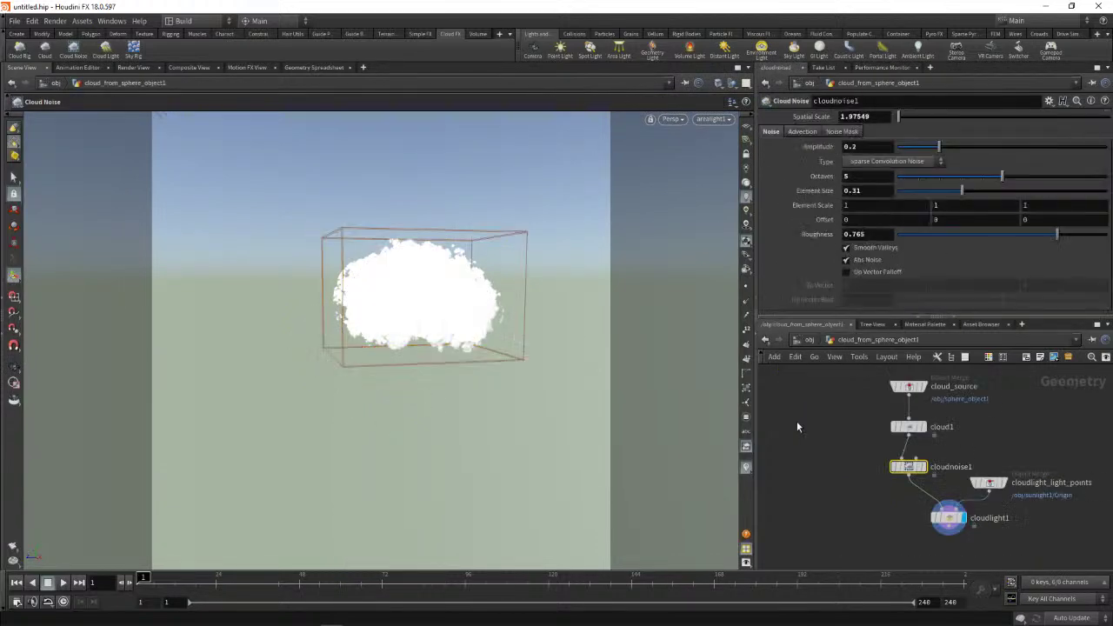
left_click(808, 339)
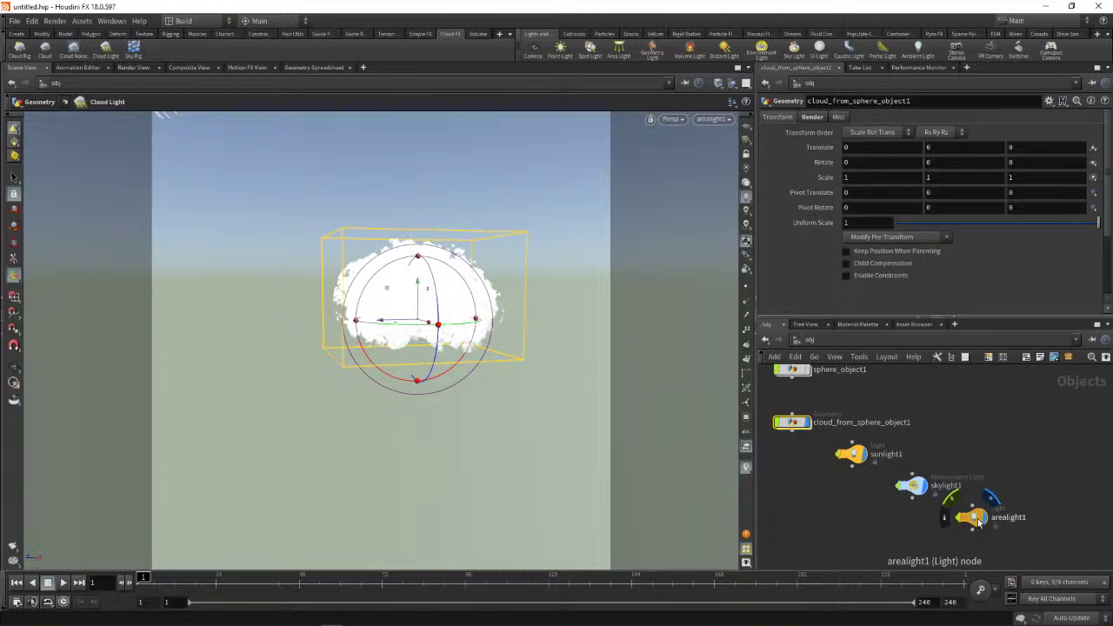
- Delete the skylight1 node and orbit the view around the cloud
left_click(922, 493)
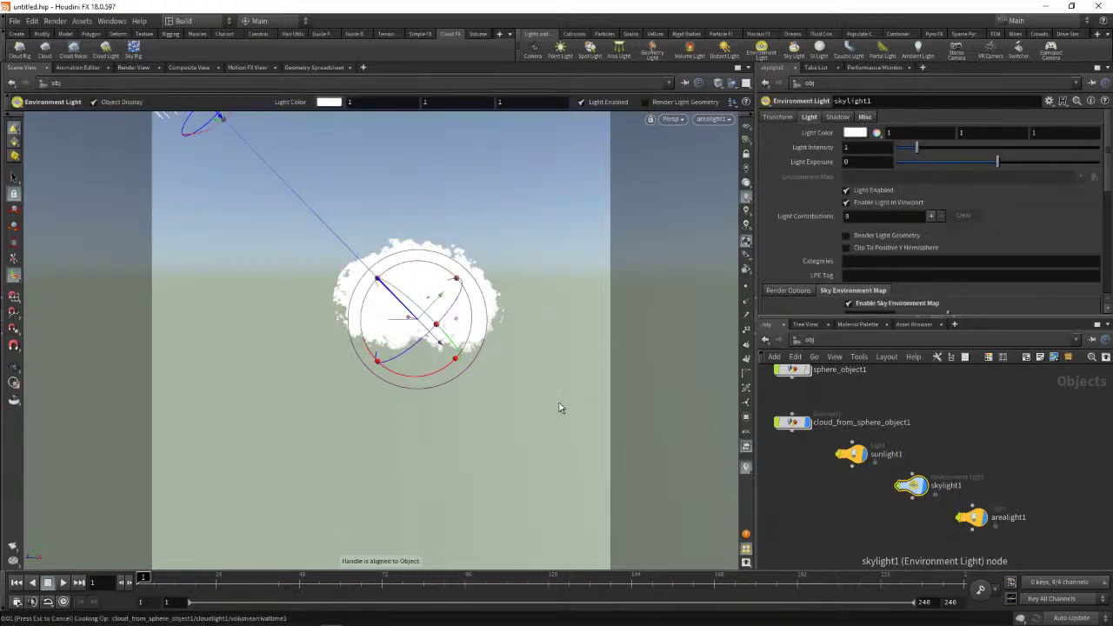
key("Delete")
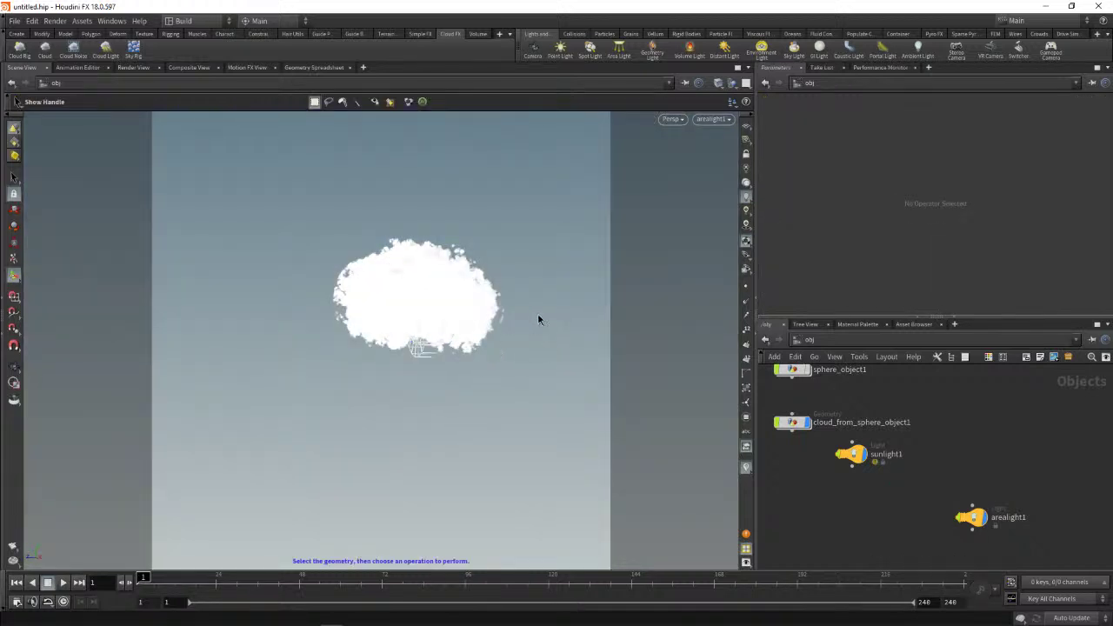
left_click(13, 366)
mouse_move(509, 311)
left_mouse_down()
mouse_move(377, 321)
mouse_move(362, 356)
mouse_move(510, 323)
left_mouse_up()
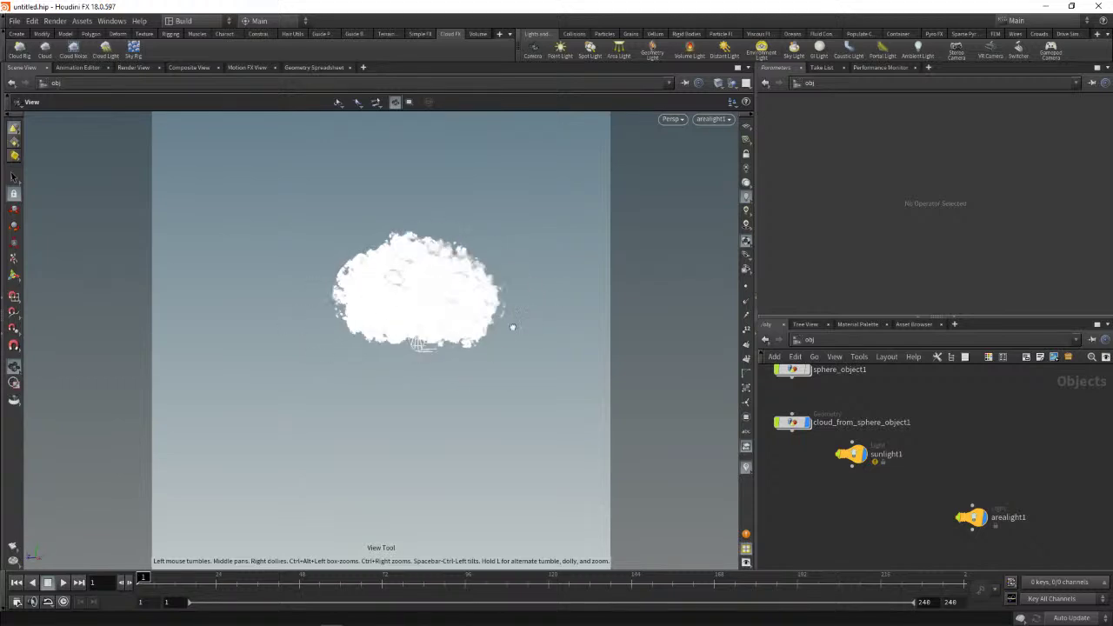
mouse_move(417, 287)
left_mouse_down()
mouse_move(469, 289)
mouse_move(390, 303)
mouse_move(418, 292)
left_mouse_up()
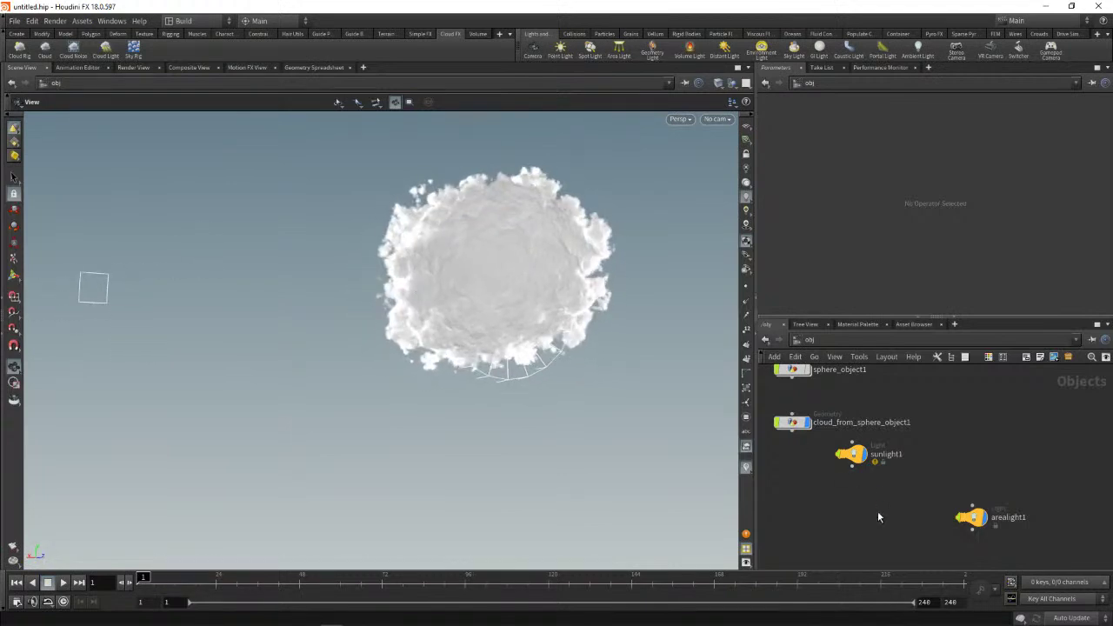
- Lower sunlight1's Exposure to -10
left_click(860, 457)
left_click_drag(997, 200, 837, 221)
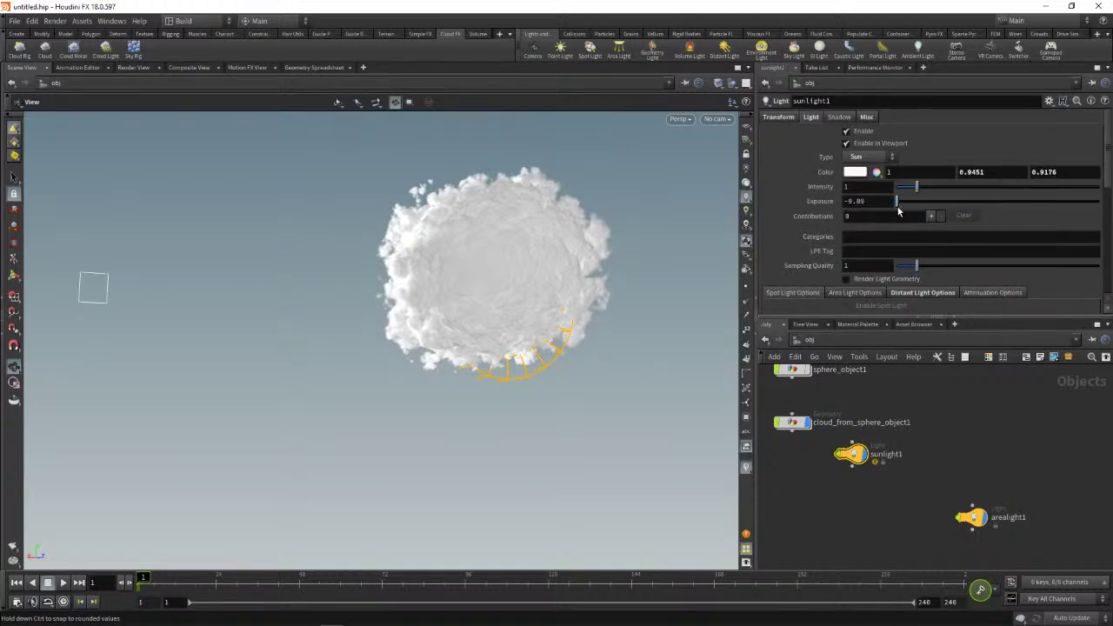
left_click_drag(604, 377, 362, 402)
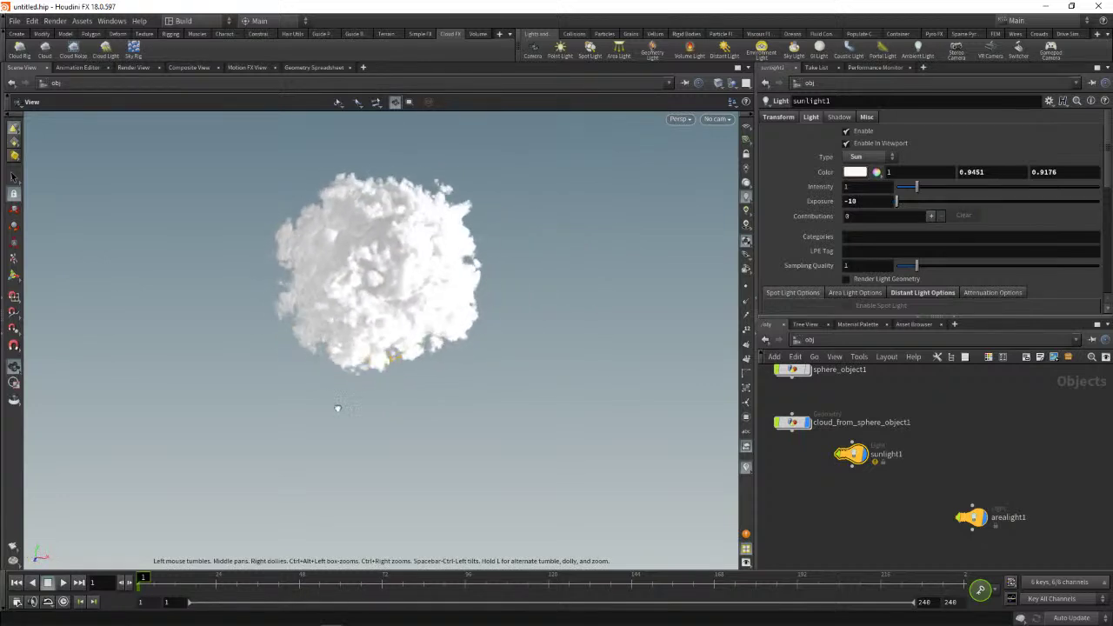
- Set arealight1's Exposure to 7.01
left_click(972, 517)
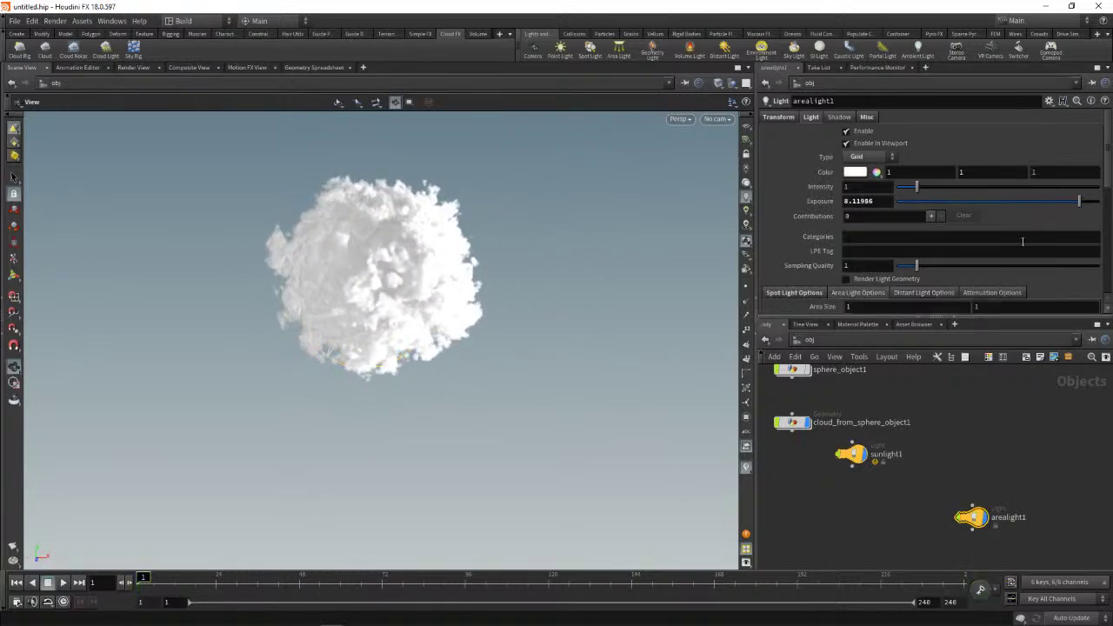
left_click_drag(998, 201, 1062, 203)
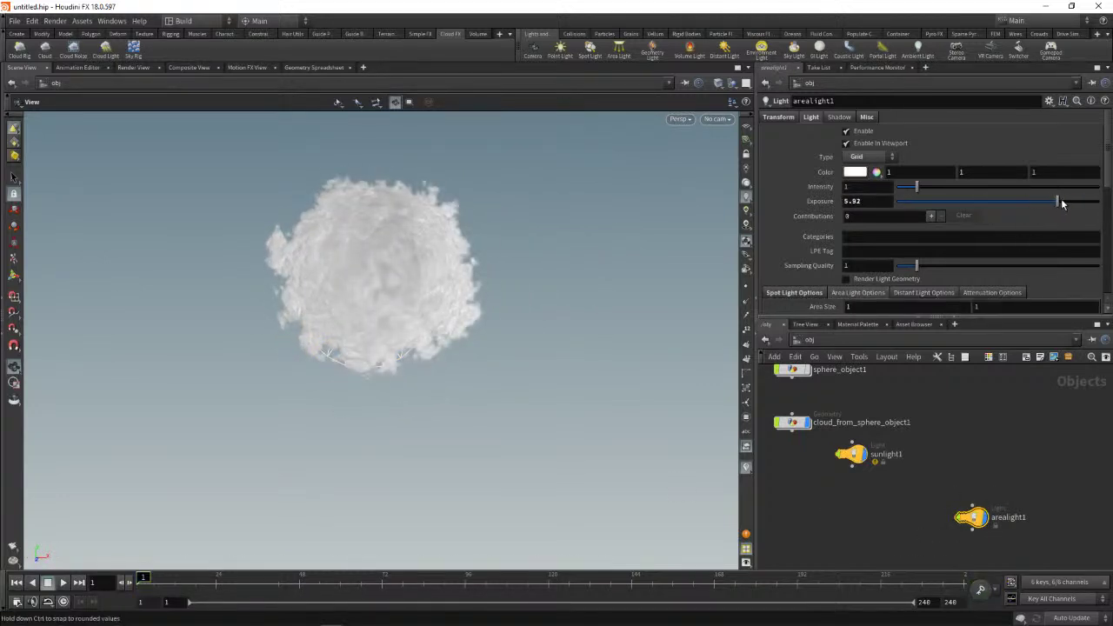
left_click(1035, 202)
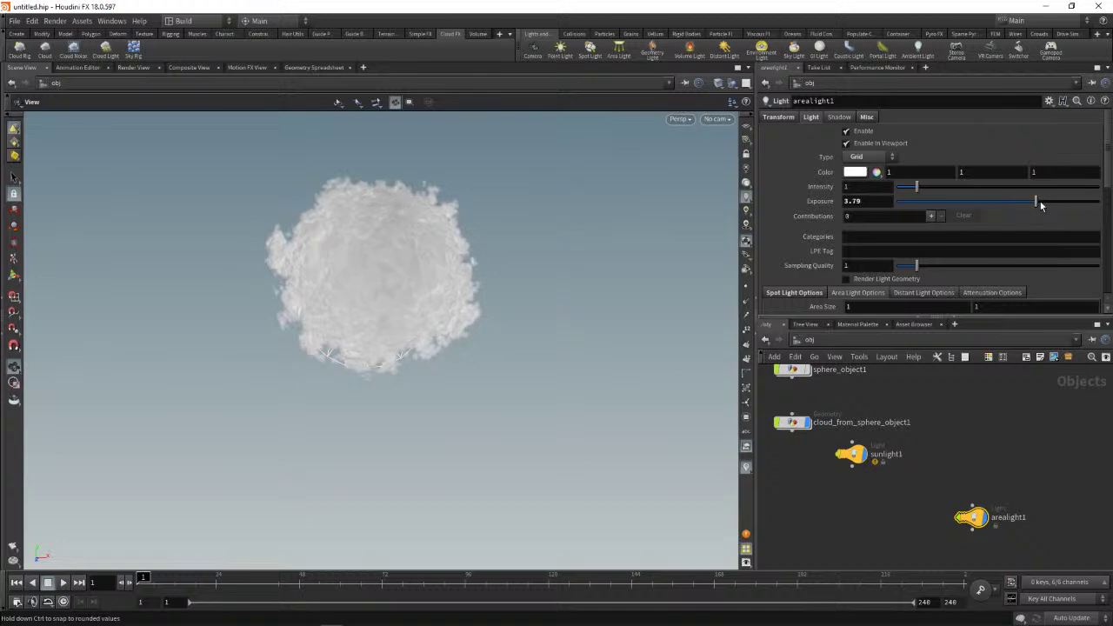
left_click(1062, 202)
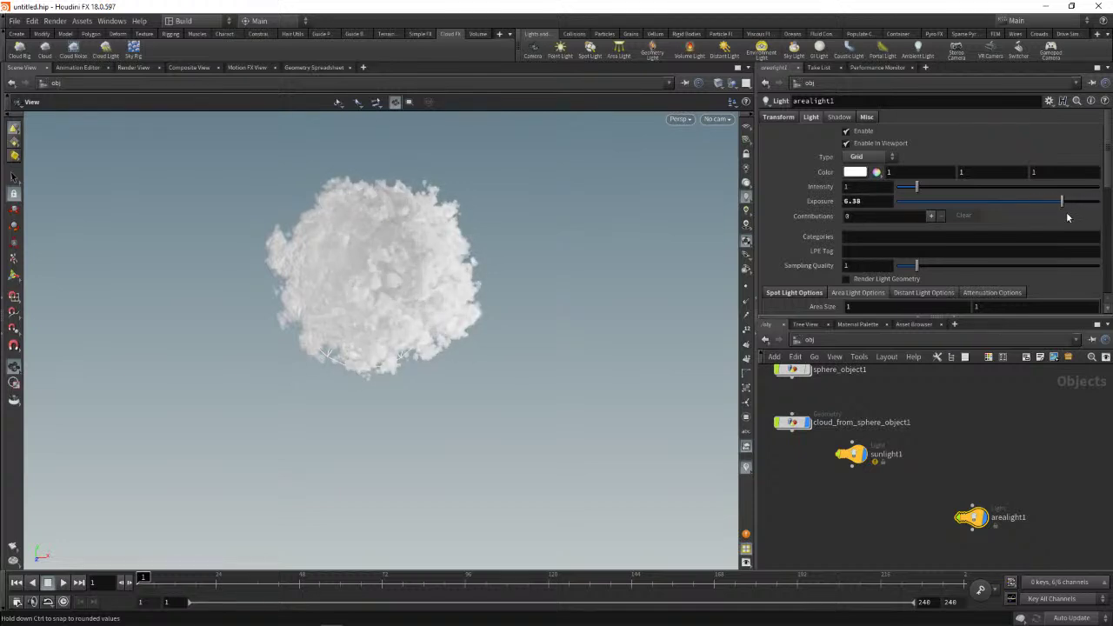
left_click(1068, 202)
- Orbit and pull back the viewport to inspect the area-lit cloud from below
left_click_drag(368, 365, 574, 292)
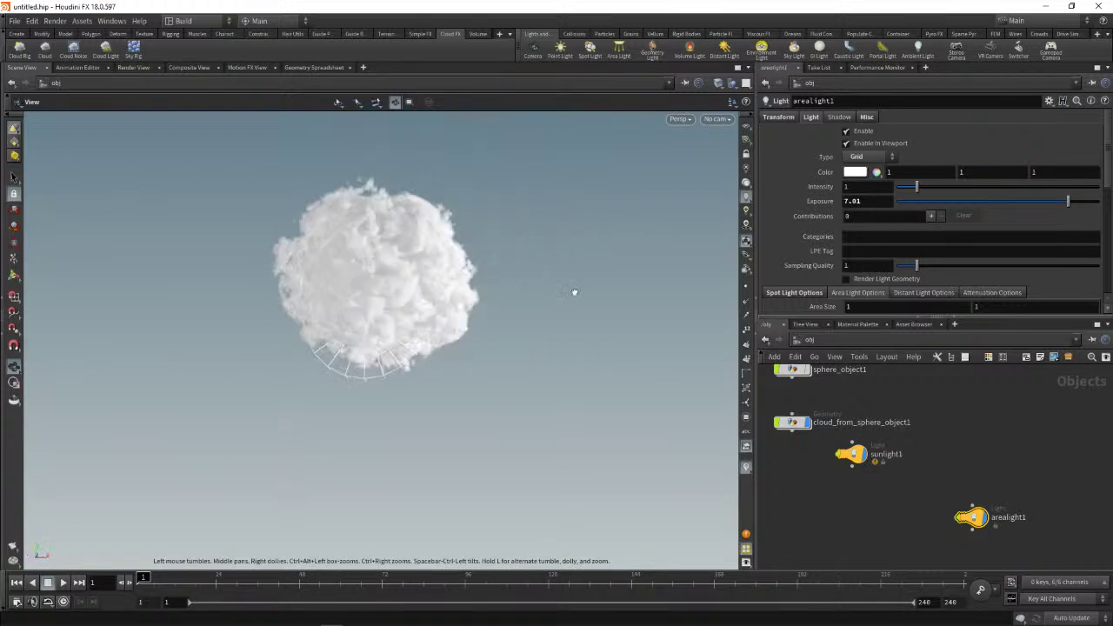
mouse_move(562, 363)
left_mouse_down()
mouse_move(500, 376)
mouse_move(609, 364)
mouse_move(611, 320)
mouse_move(597, 440)
mouse_move(630, 427)
left_mouse_up()
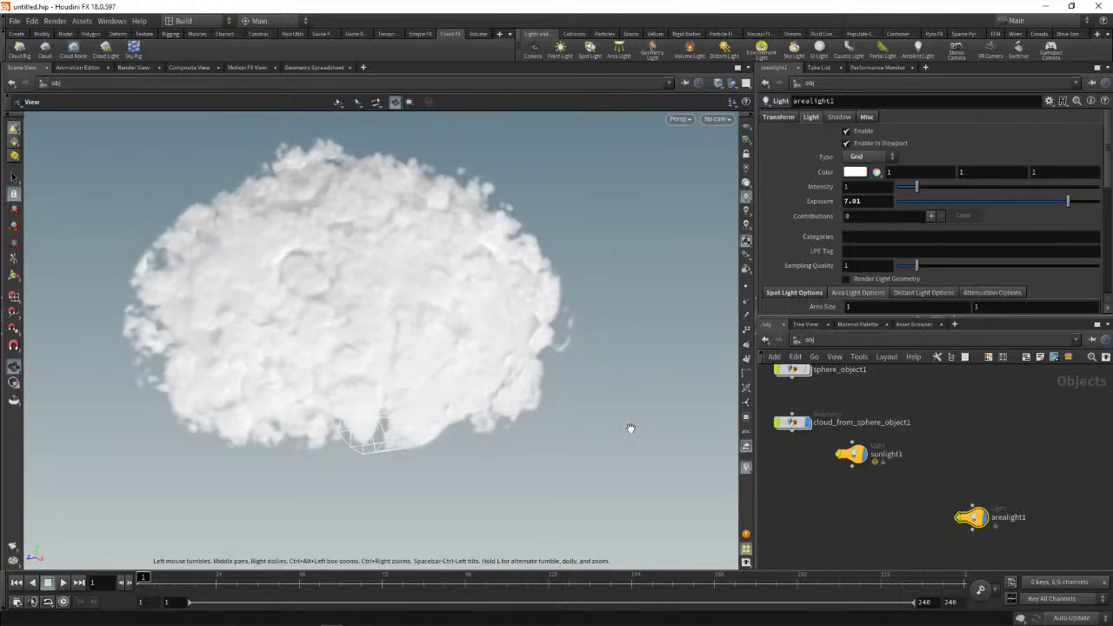
right_click_drag(630, 428, 557, 401)
mouse_move(556, 401)
left_mouse_down()
mouse_move(549, 479)
mouse_move(572, 360)
mouse_move(713, 180)
mouse_move(582, 403)
mouse_move(596, 423)
mouse_move(592, 383)
mouse_move(576, 418)
left_mouse_up()
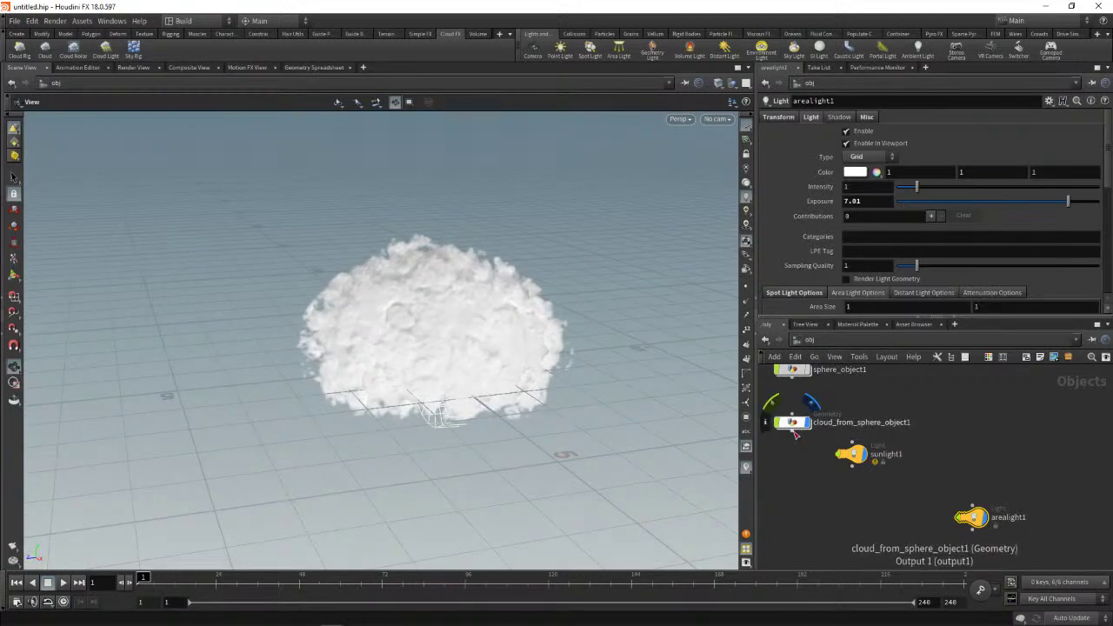
- Box-select all four objects and open the Material Palette showing the cloud material in /mat
left_click_drag(1016, 553, 750, 277)
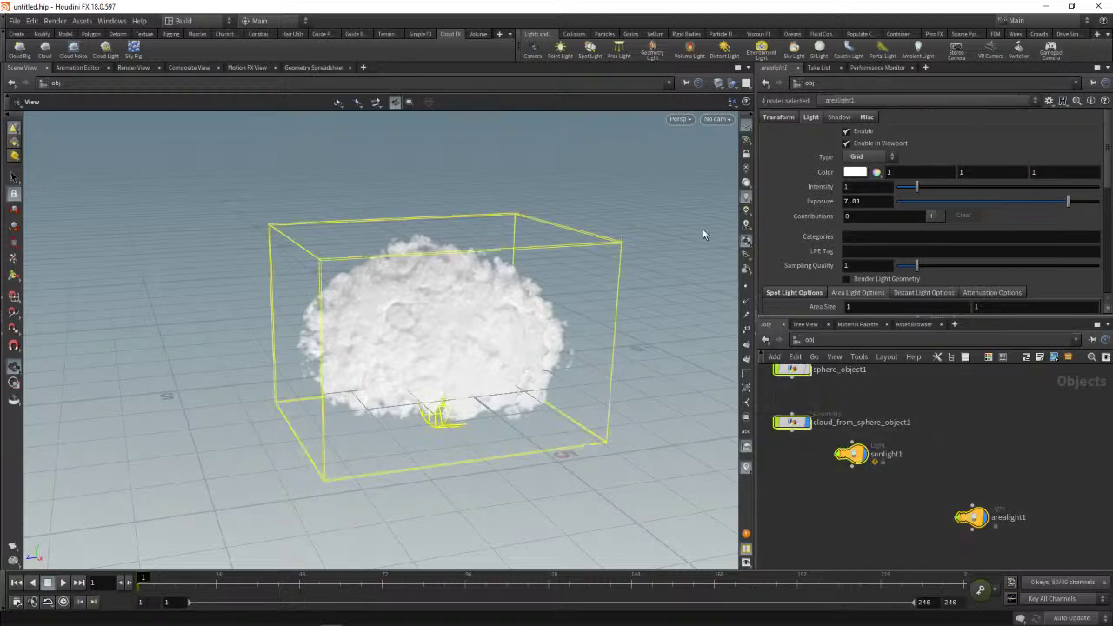
left_click(835, 327)
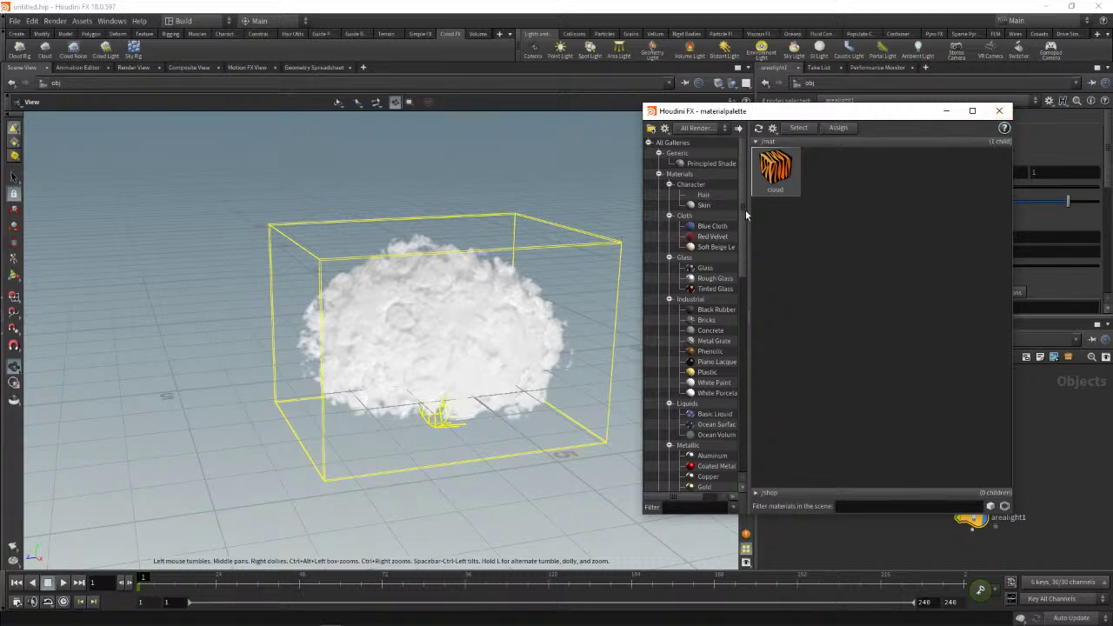
scroll(741, 287, "down", 5)
mouse_move(742, 287)
left_mouse_down()
mouse_move(755, 324)
mouse_move(827, 325)
mouse_move(849, 217)
left_mouse_up()
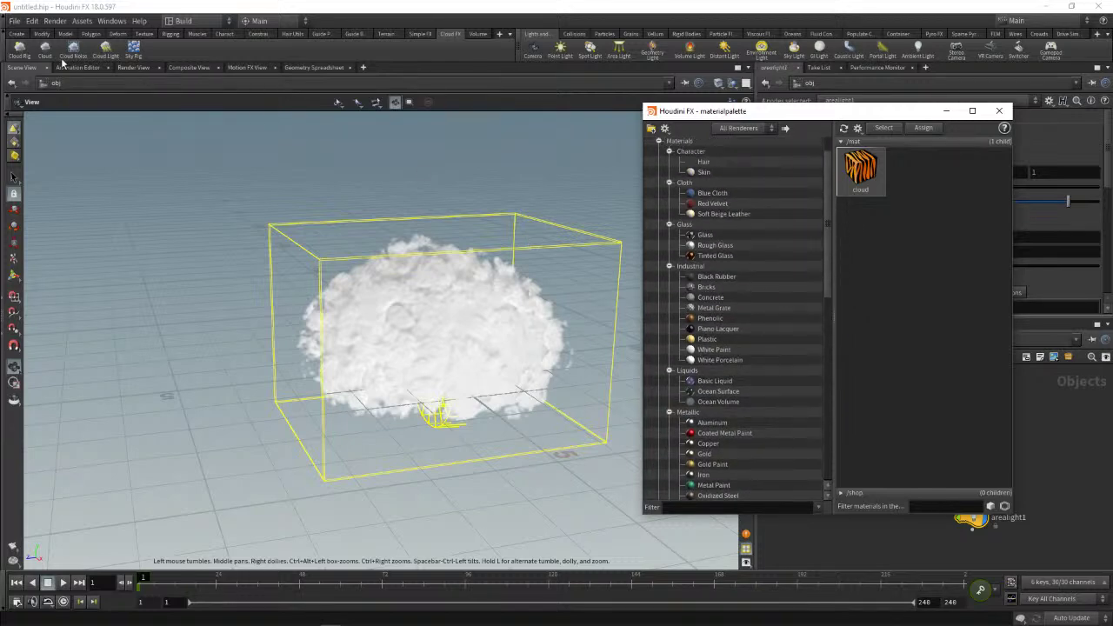
left_click(19, 35)
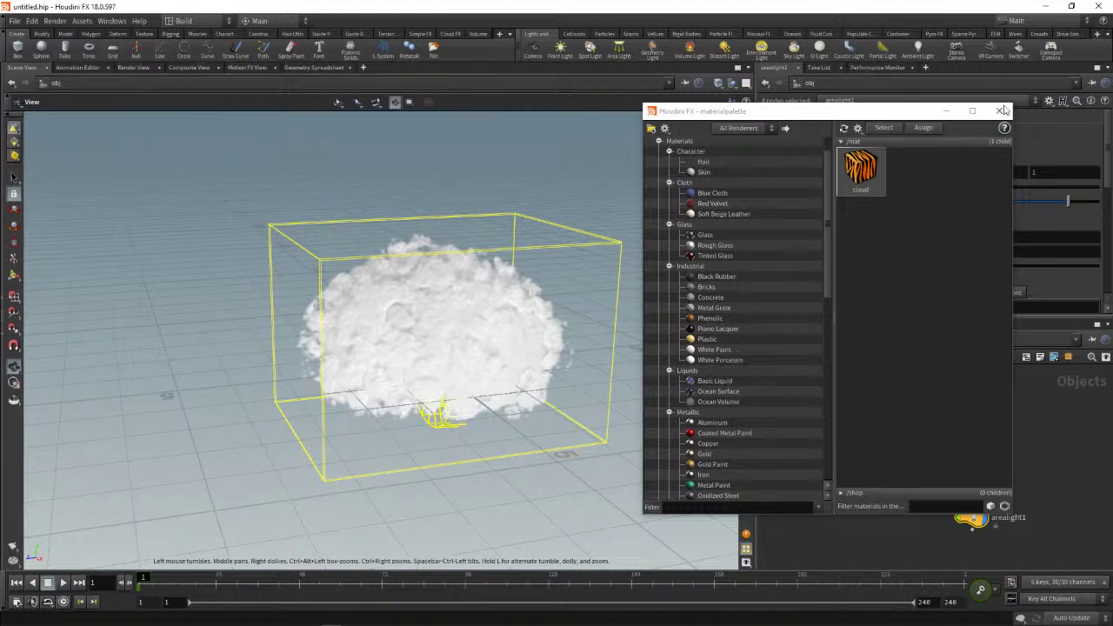
- Close the material palette, level the view, and dismiss the cloud node's options menu
left_click(999, 110)
left_click_drag(651, 391, 600, 365)
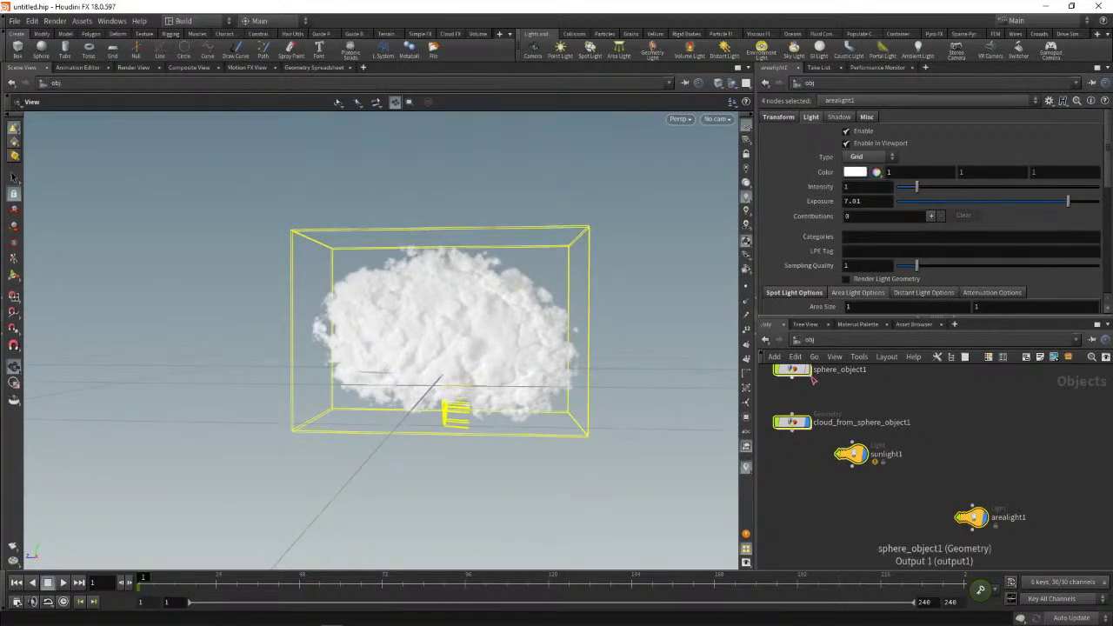
right_click(801, 424)
mouse_move(813, 430)
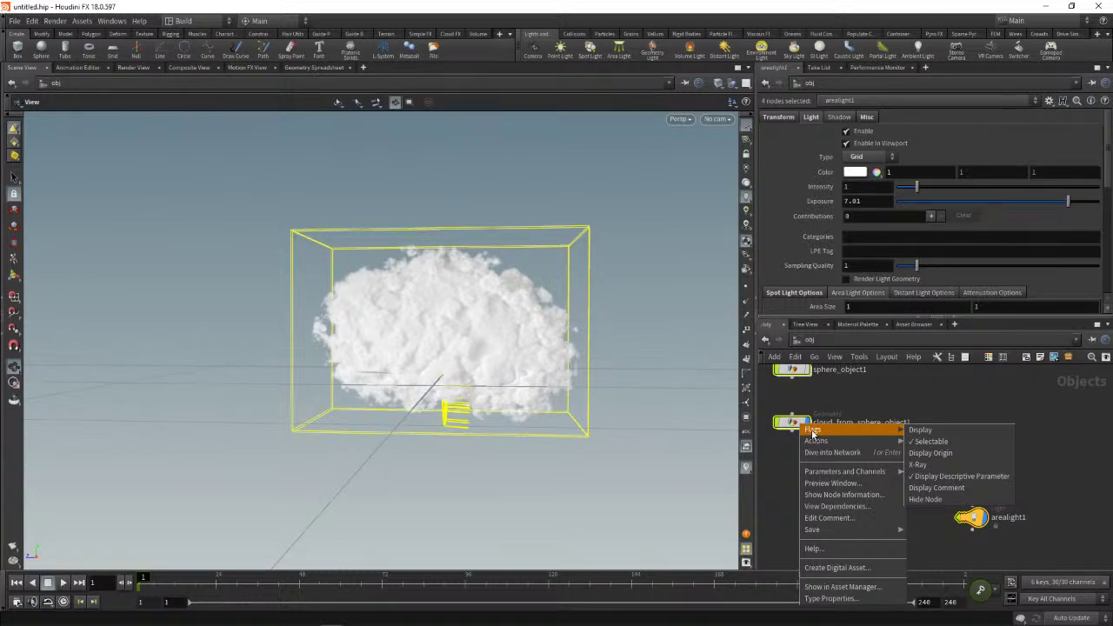
left_click(964, 435)
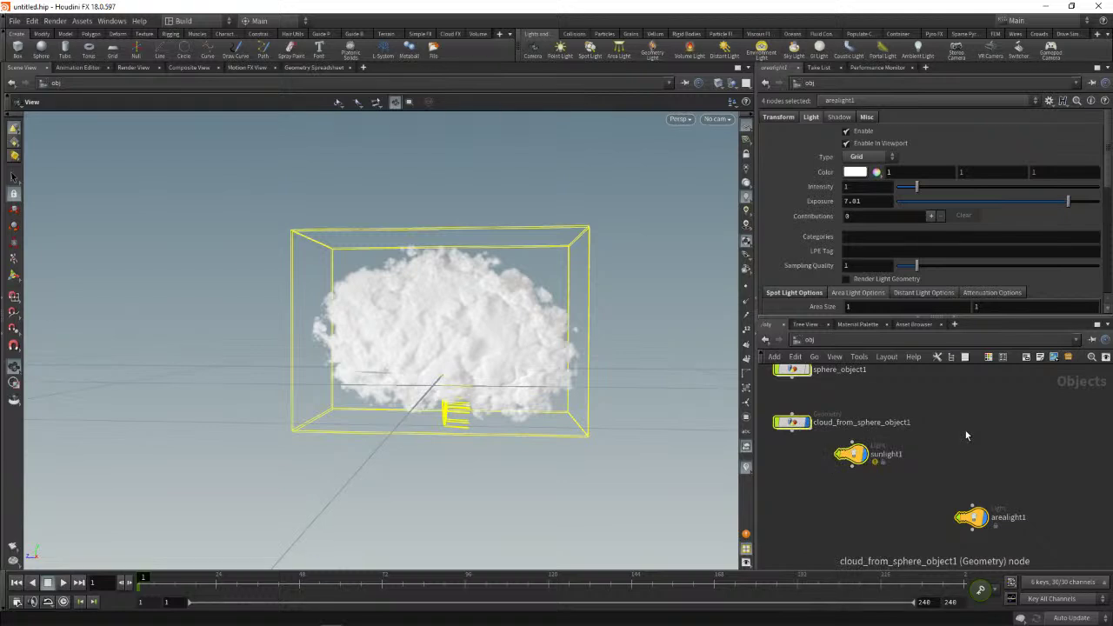
- Search the node list for 'tran' and choose Extract Transform
key("Tab")
type("ge")
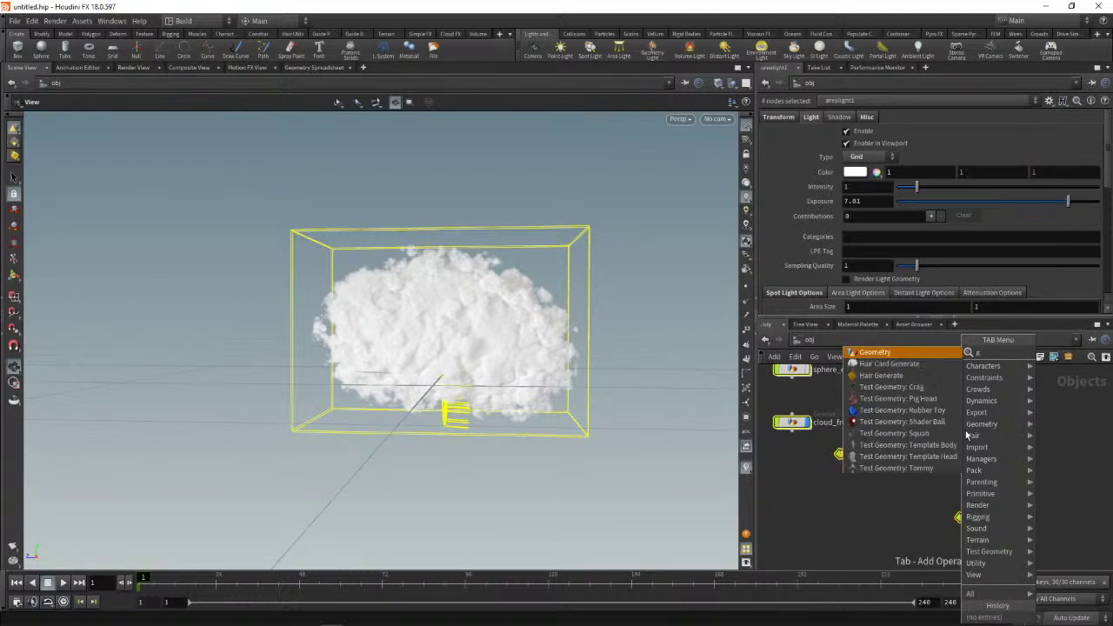
type("o")
key("BackSpace")
key("BackSpace")
type("r")
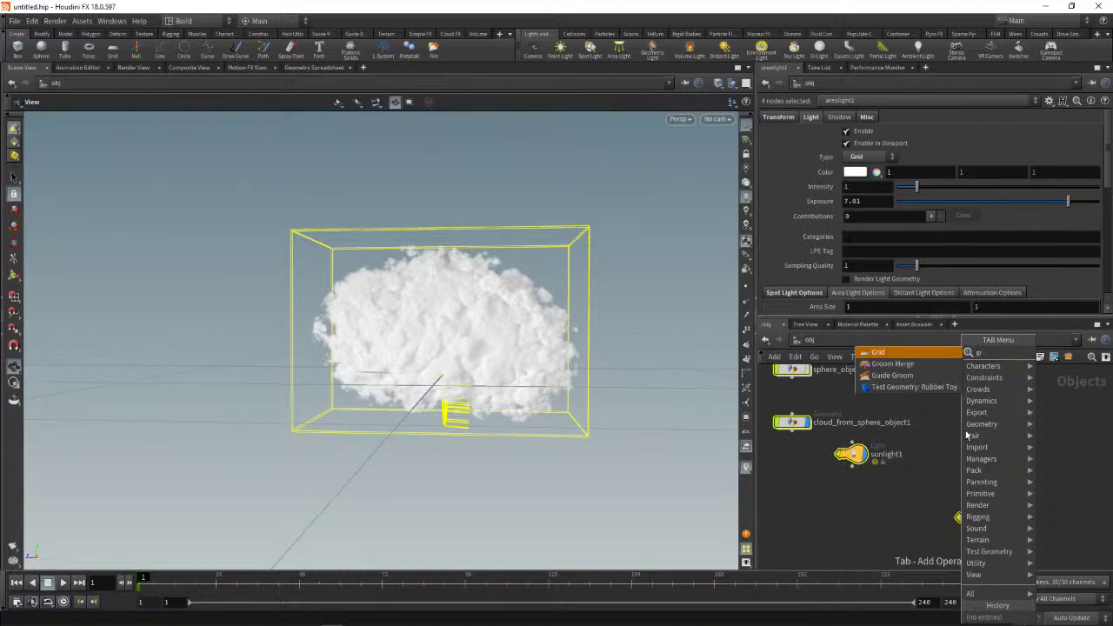
key("BackSpace")
key("BackSpace")
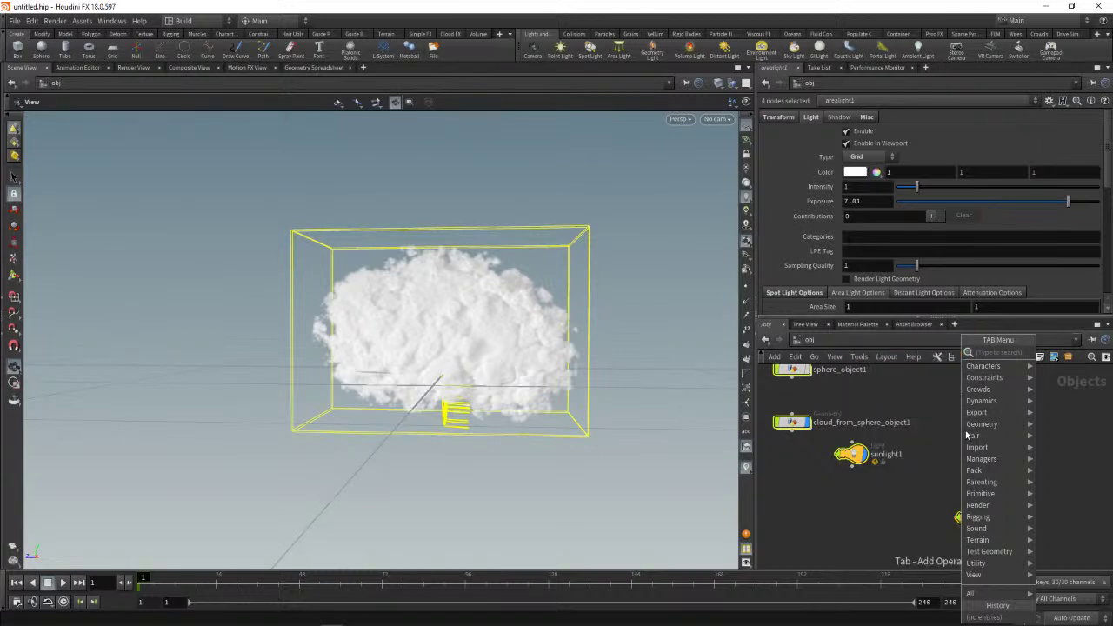
type("tran")
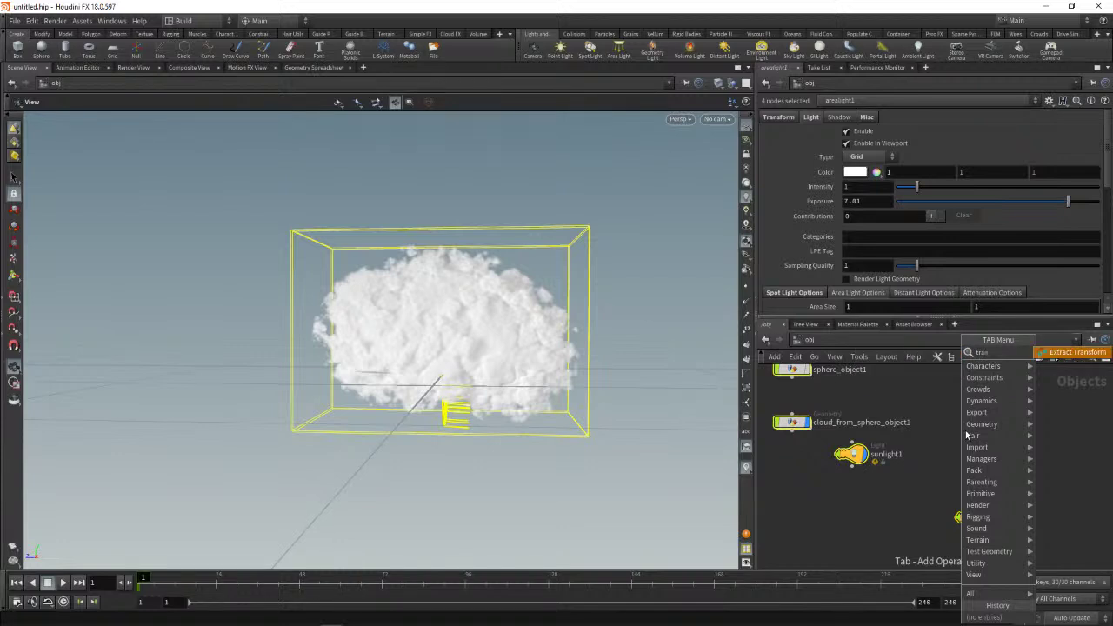
key("Return")
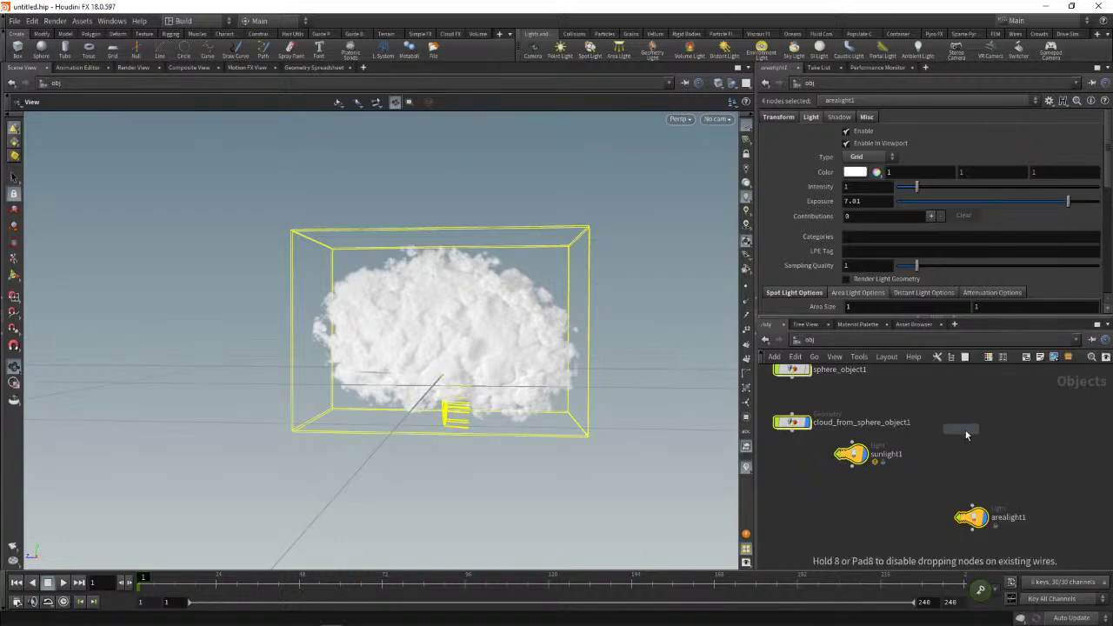
- Place extractgeo1 below the cloud node and insert sunlight1 into that wire
left_click(815, 506)
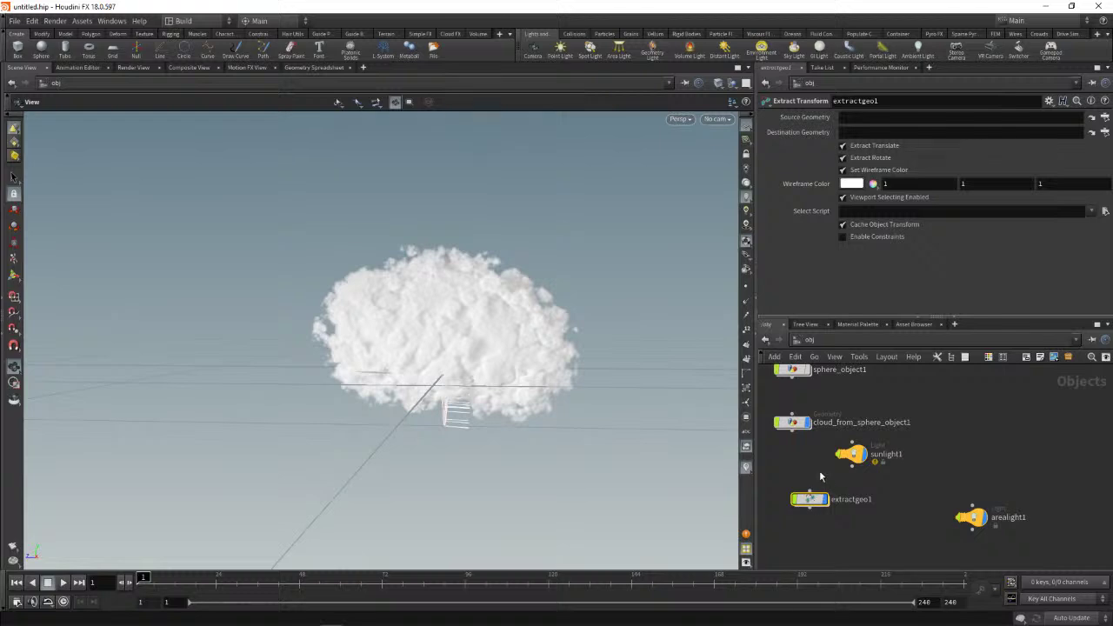
left_click(797, 435)
left_click(810, 494)
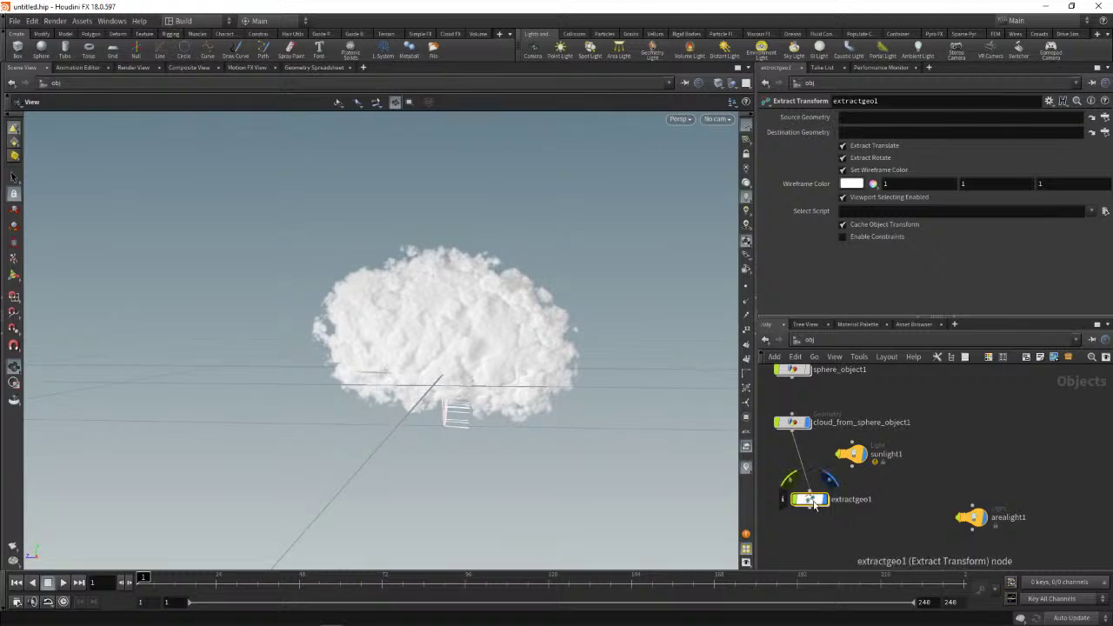
left_click_drag(821, 508, 861, 501)
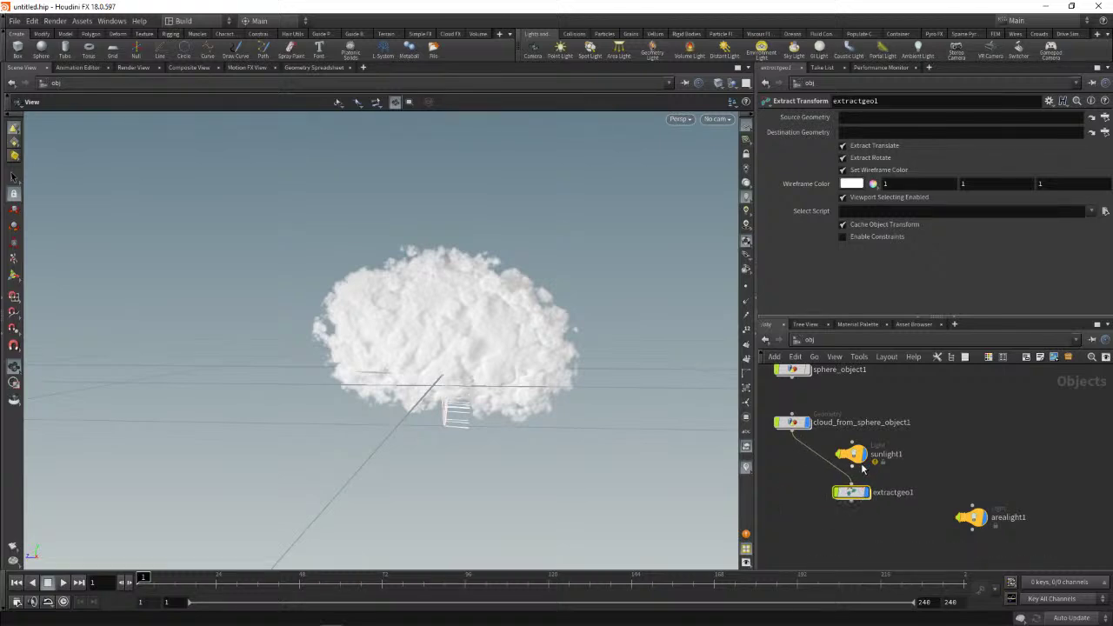
left_click_drag(858, 457, 819, 462)
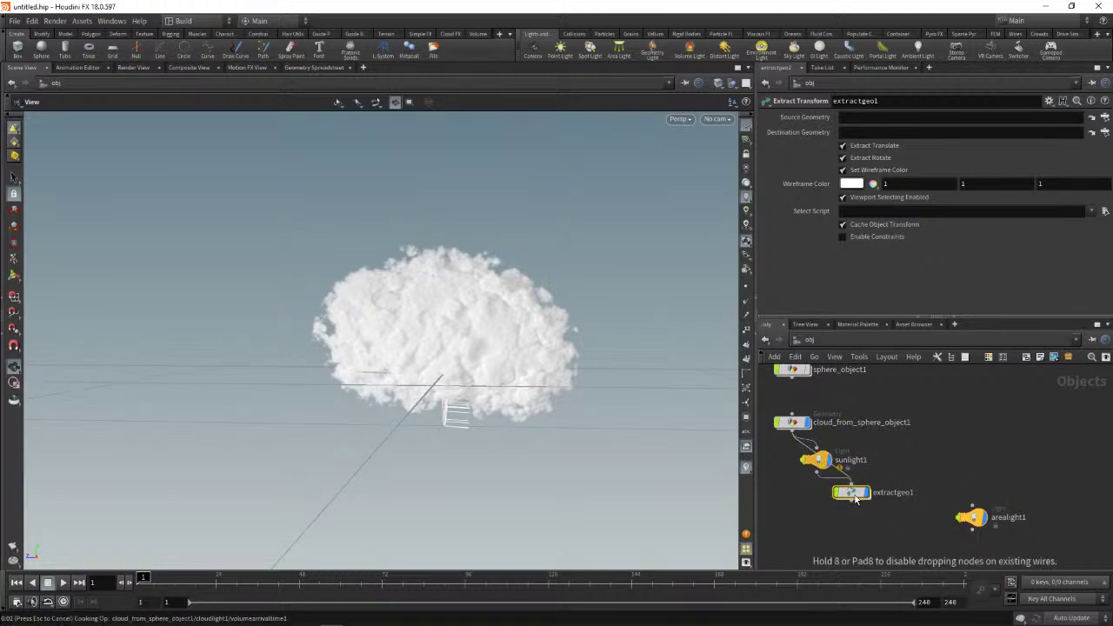
left_click_drag(854, 493, 855, 498)
- Wire arealight1 into the chain below sunlight1 and delete extractgeo1
left_click(855, 502)
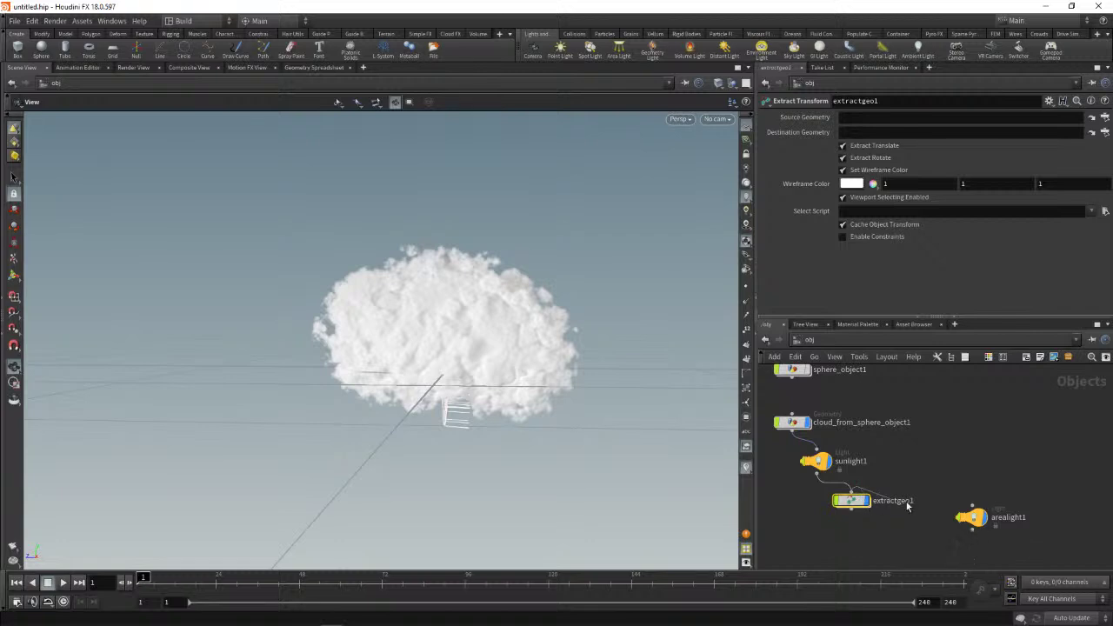
mouse_move(902, 509)
left_mouse_down()
mouse_move(974, 514)
mouse_move(939, 430)
left_mouse_up()
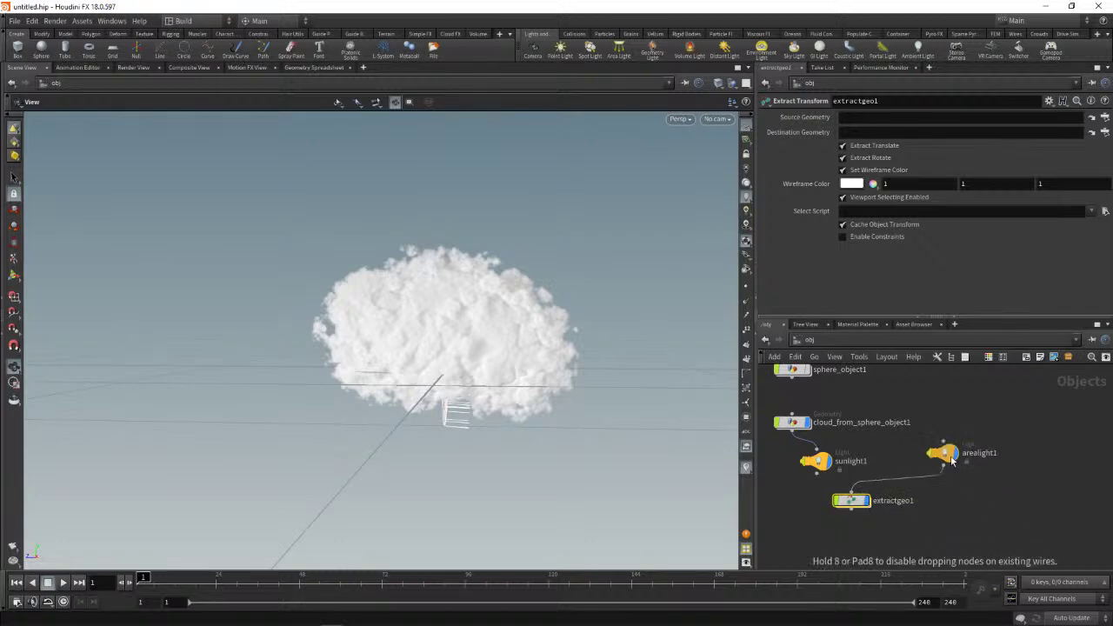
left_click_drag(856, 499, 965, 499)
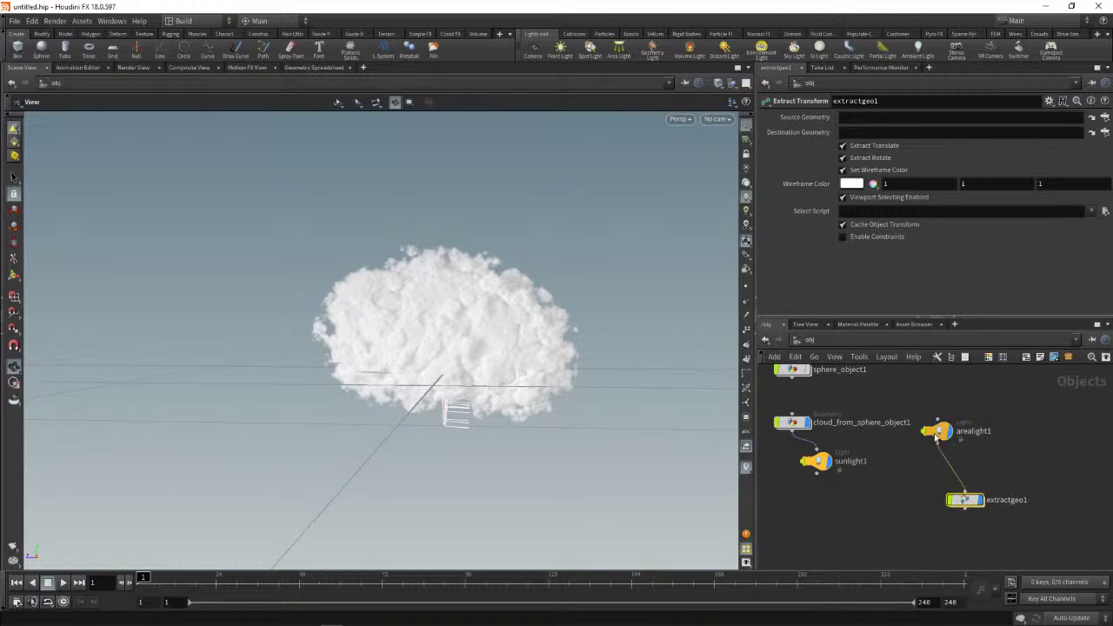
mouse_move(938, 432)
left_mouse_down()
mouse_move(814, 514)
mouse_move(815, 488)
mouse_move(828, 536)
left_mouse_up()
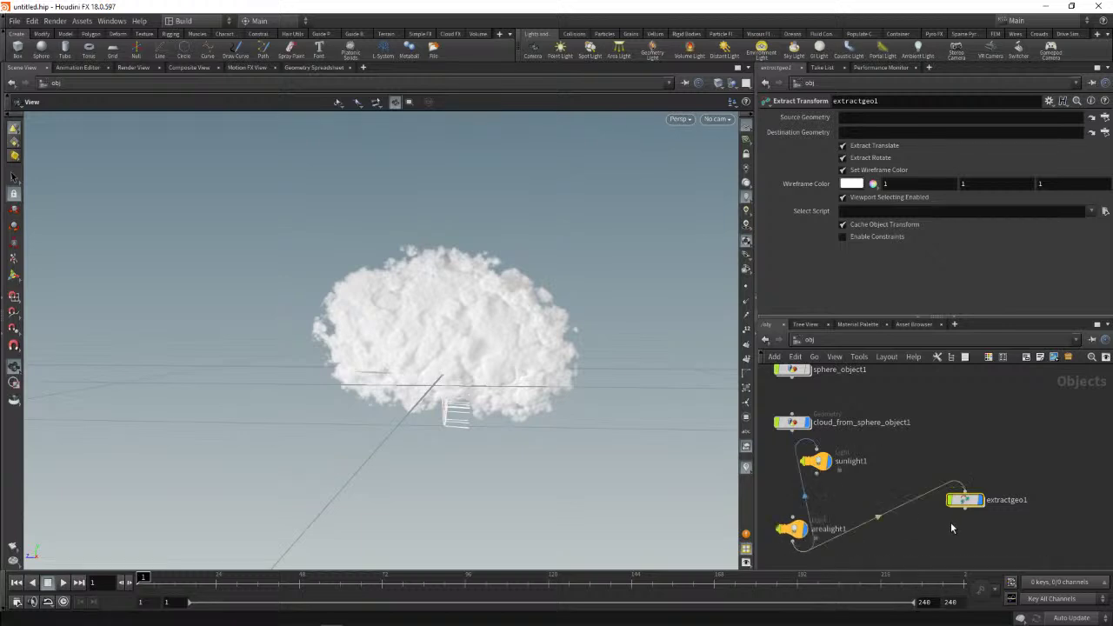
key("Escape")
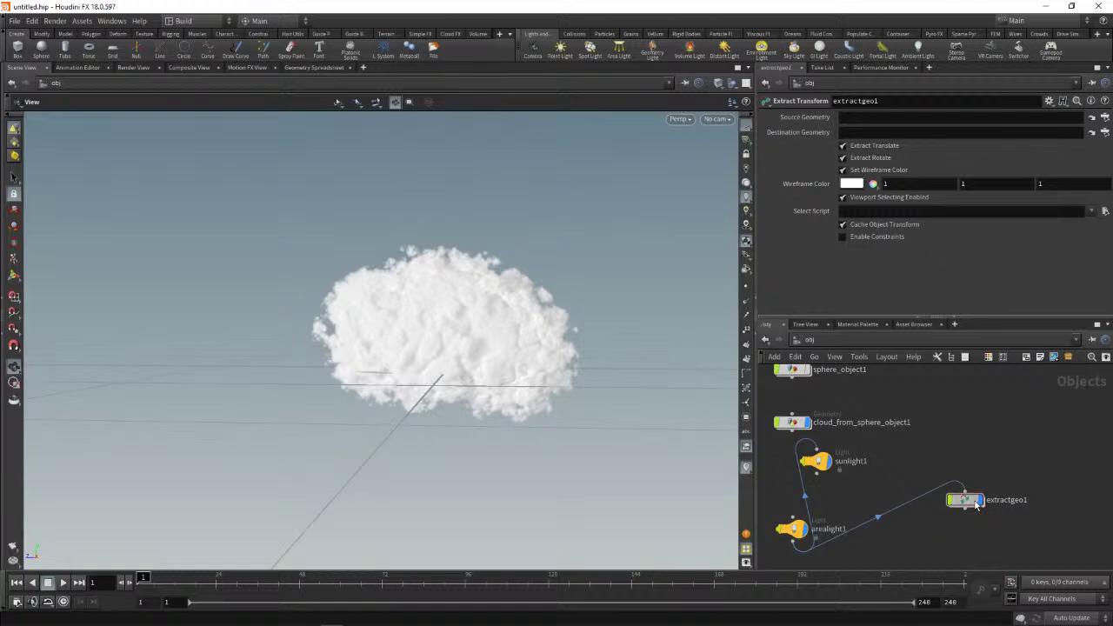
key("Delete")
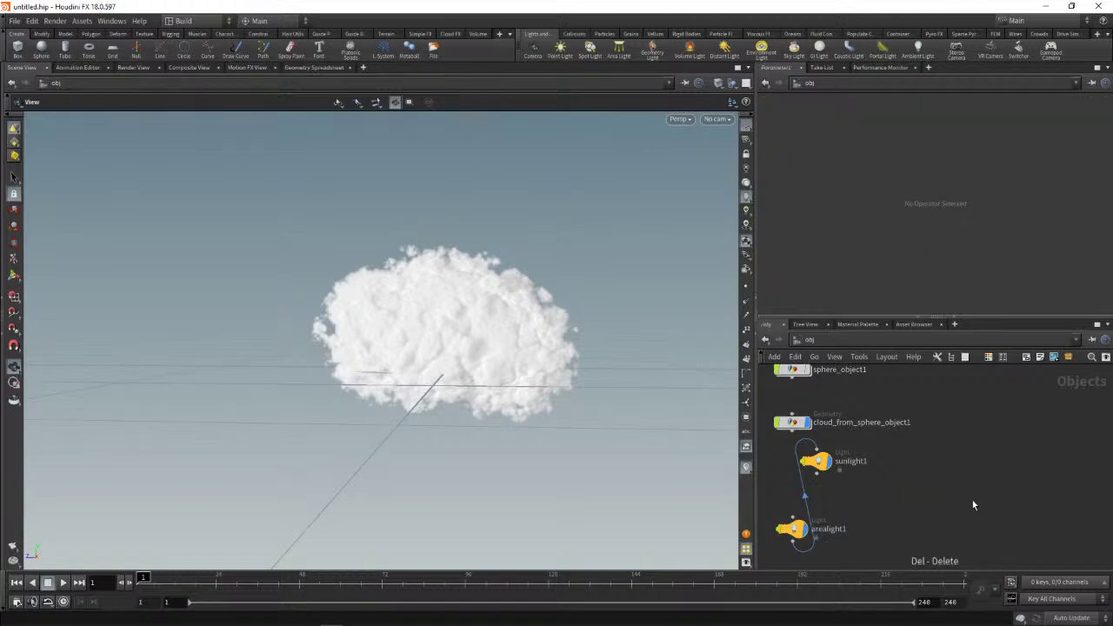
mouse_move(617, 423)
left_mouse_down()
mouse_move(582, 462)
mouse_move(585, 374)
mouse_move(422, 422)
mouse_move(427, 455)
mouse_move(496, 472)
mouse_move(465, 445)
left_mouse_up()
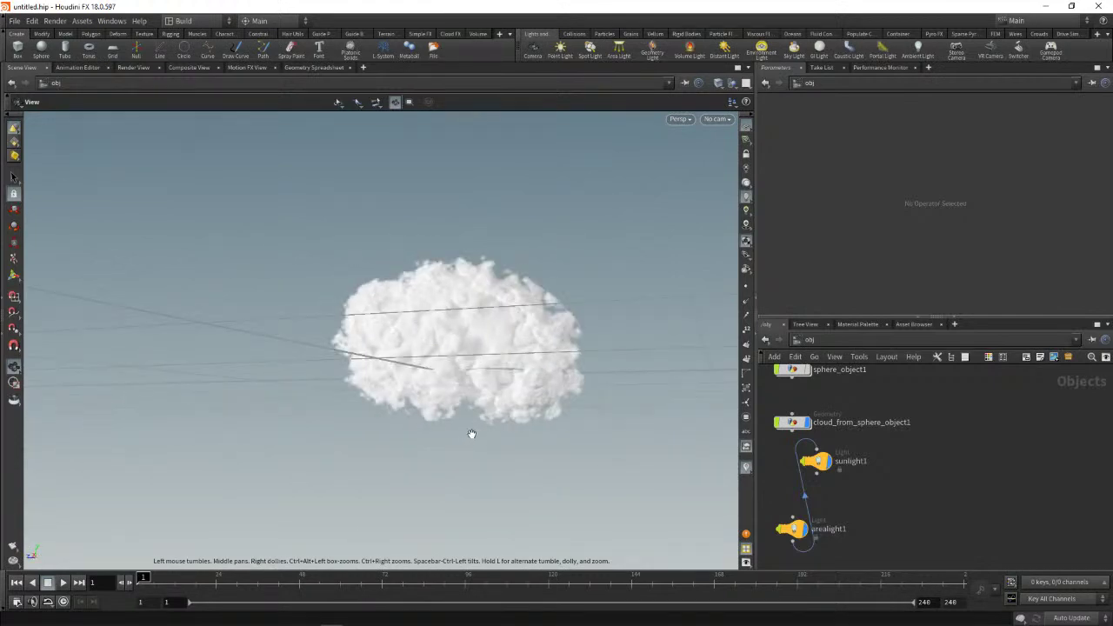
- Start Save As and browse to the Perliks full scene folder in Documents
key("ctrl+s")
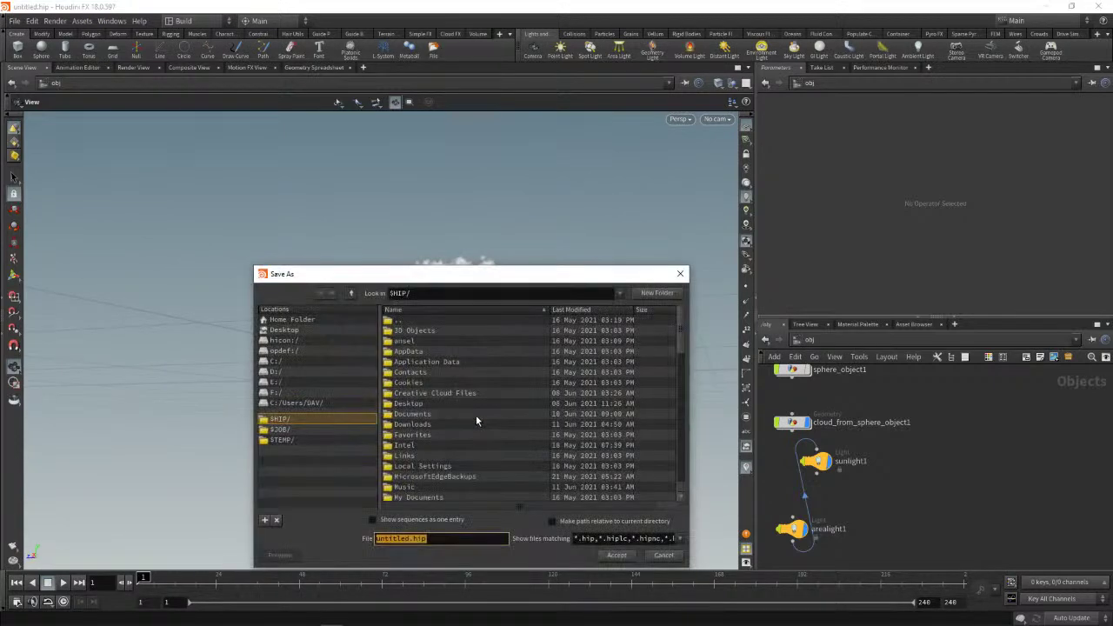
scroll(486, 446, "down", 1)
scroll(493, 441, "down", 1)
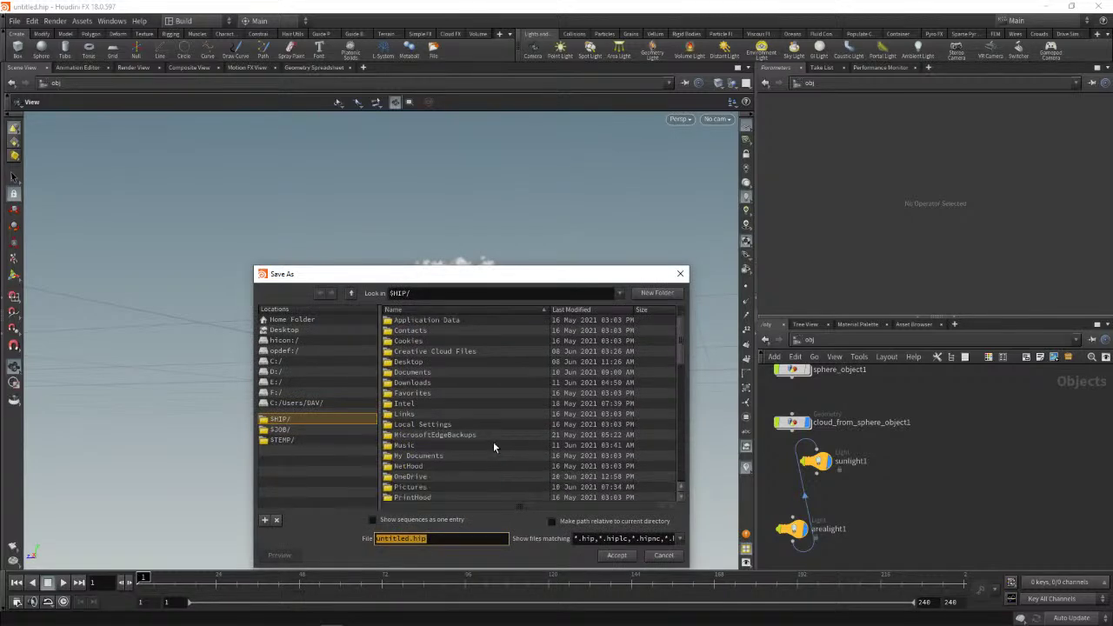
scroll(412, 435, "down", 1)
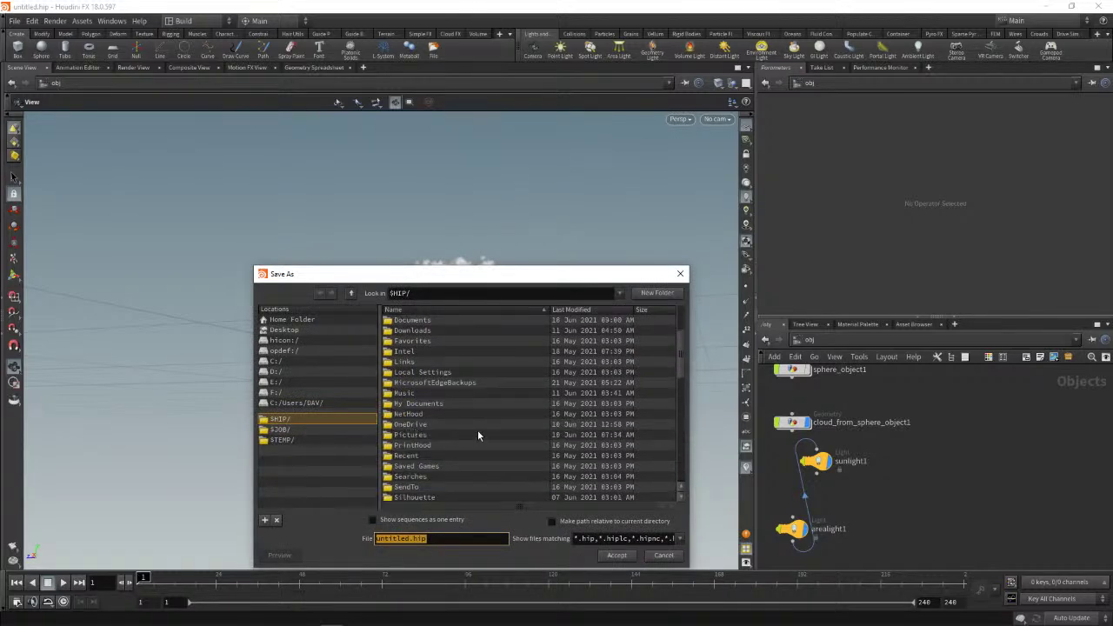
scroll(477, 435, "up", 2)
double_click(479, 429)
left_click(416, 415)
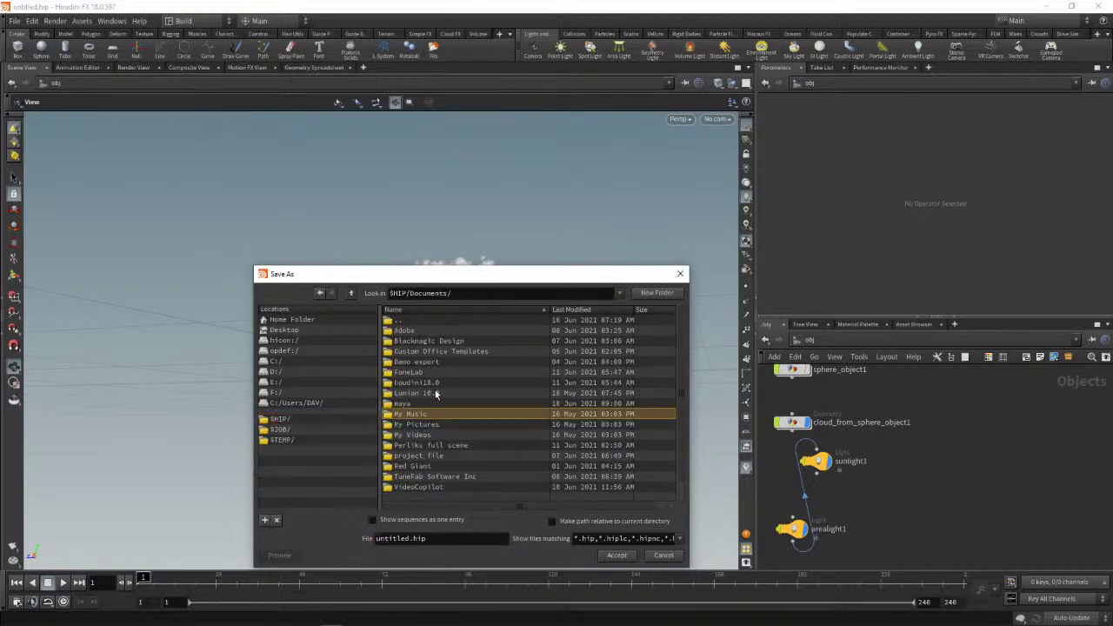
double_click(433, 445)
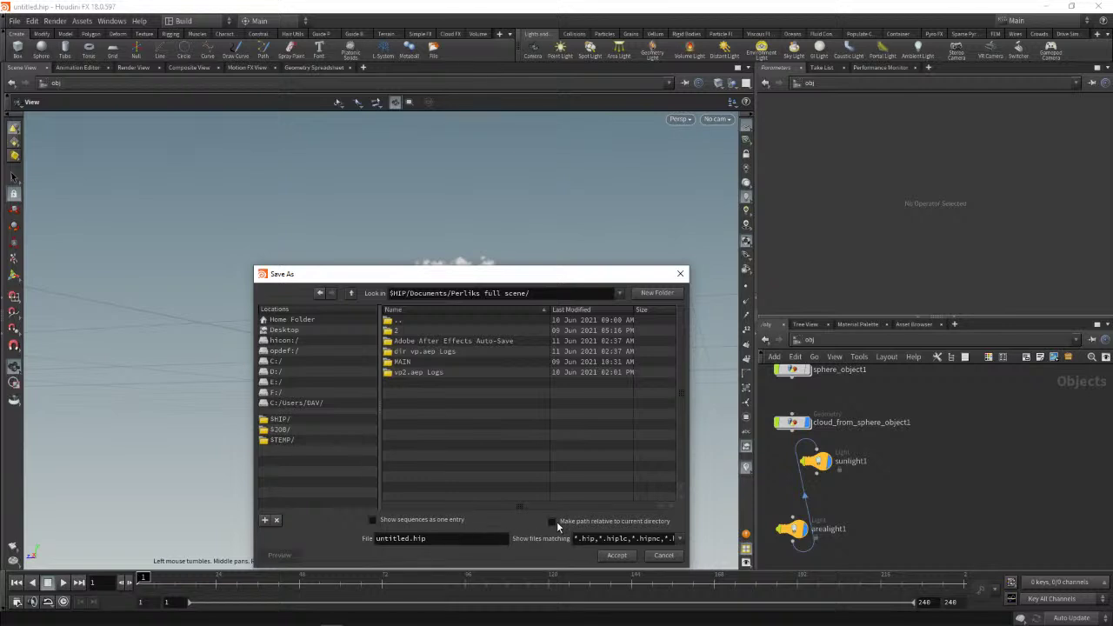
left_click(428, 353)
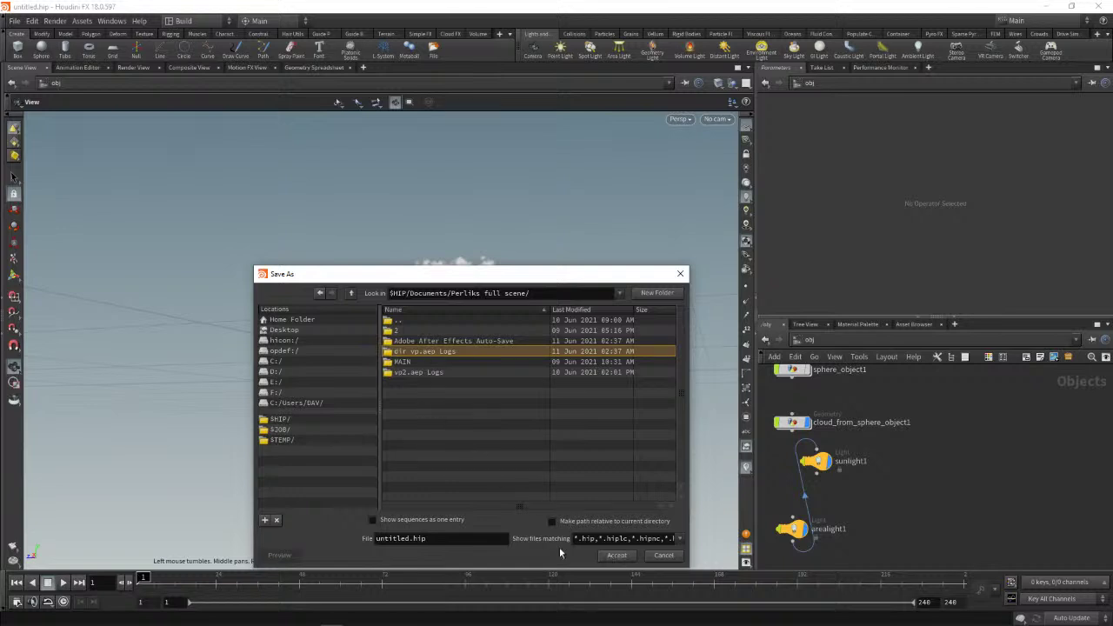
- Save the scene there as 'clou vb'
left_click(470, 545)
key("ctrl+a")
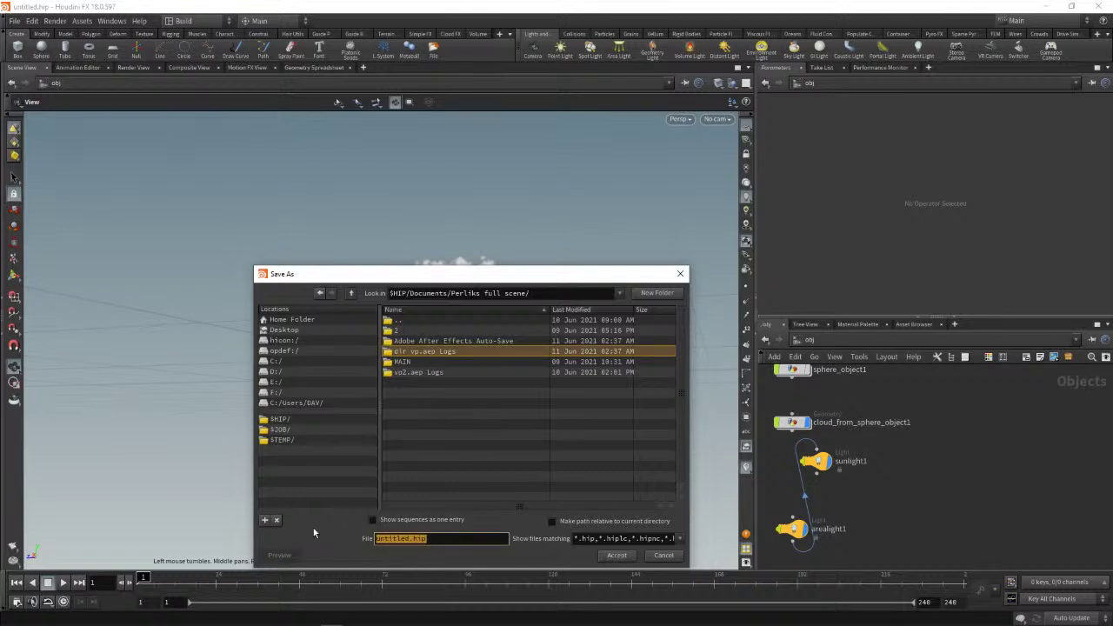
type("clou")
type(" vb")
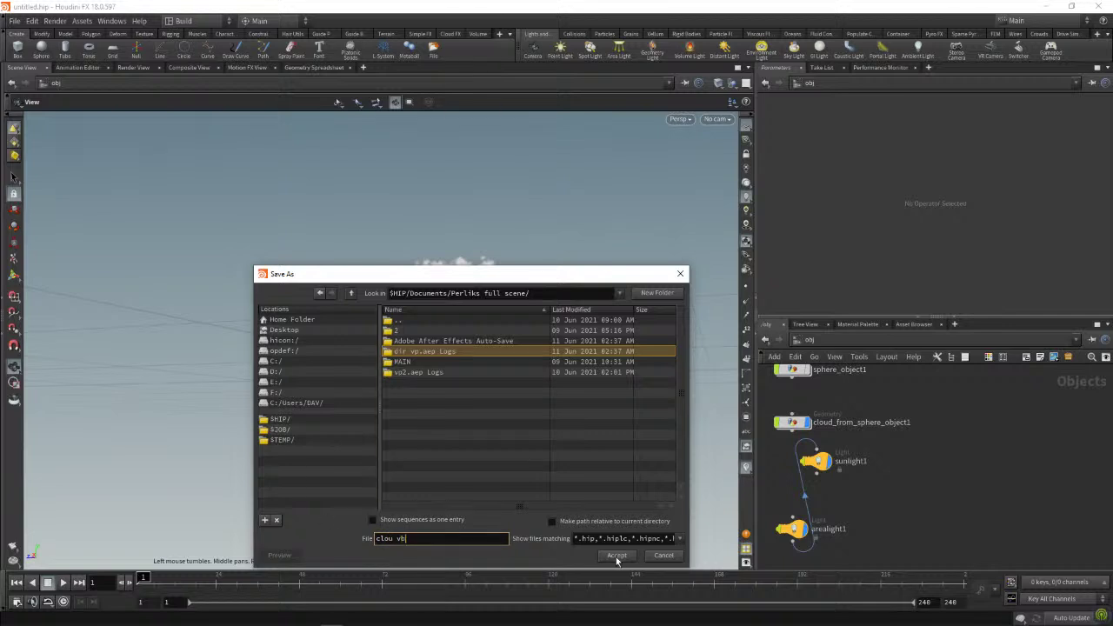
left_click(619, 556)
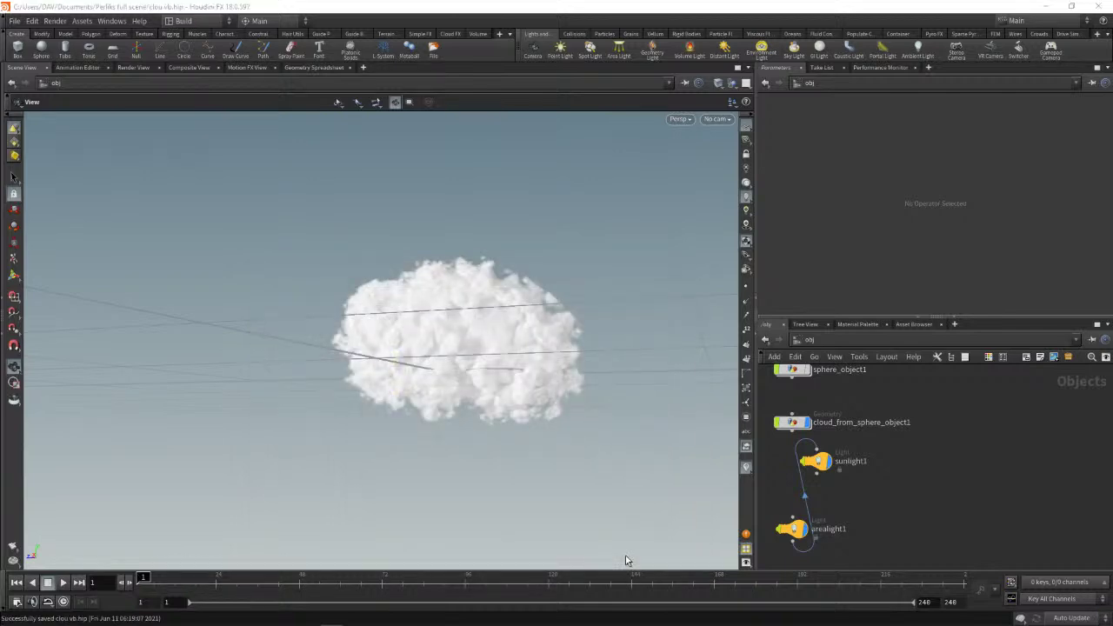